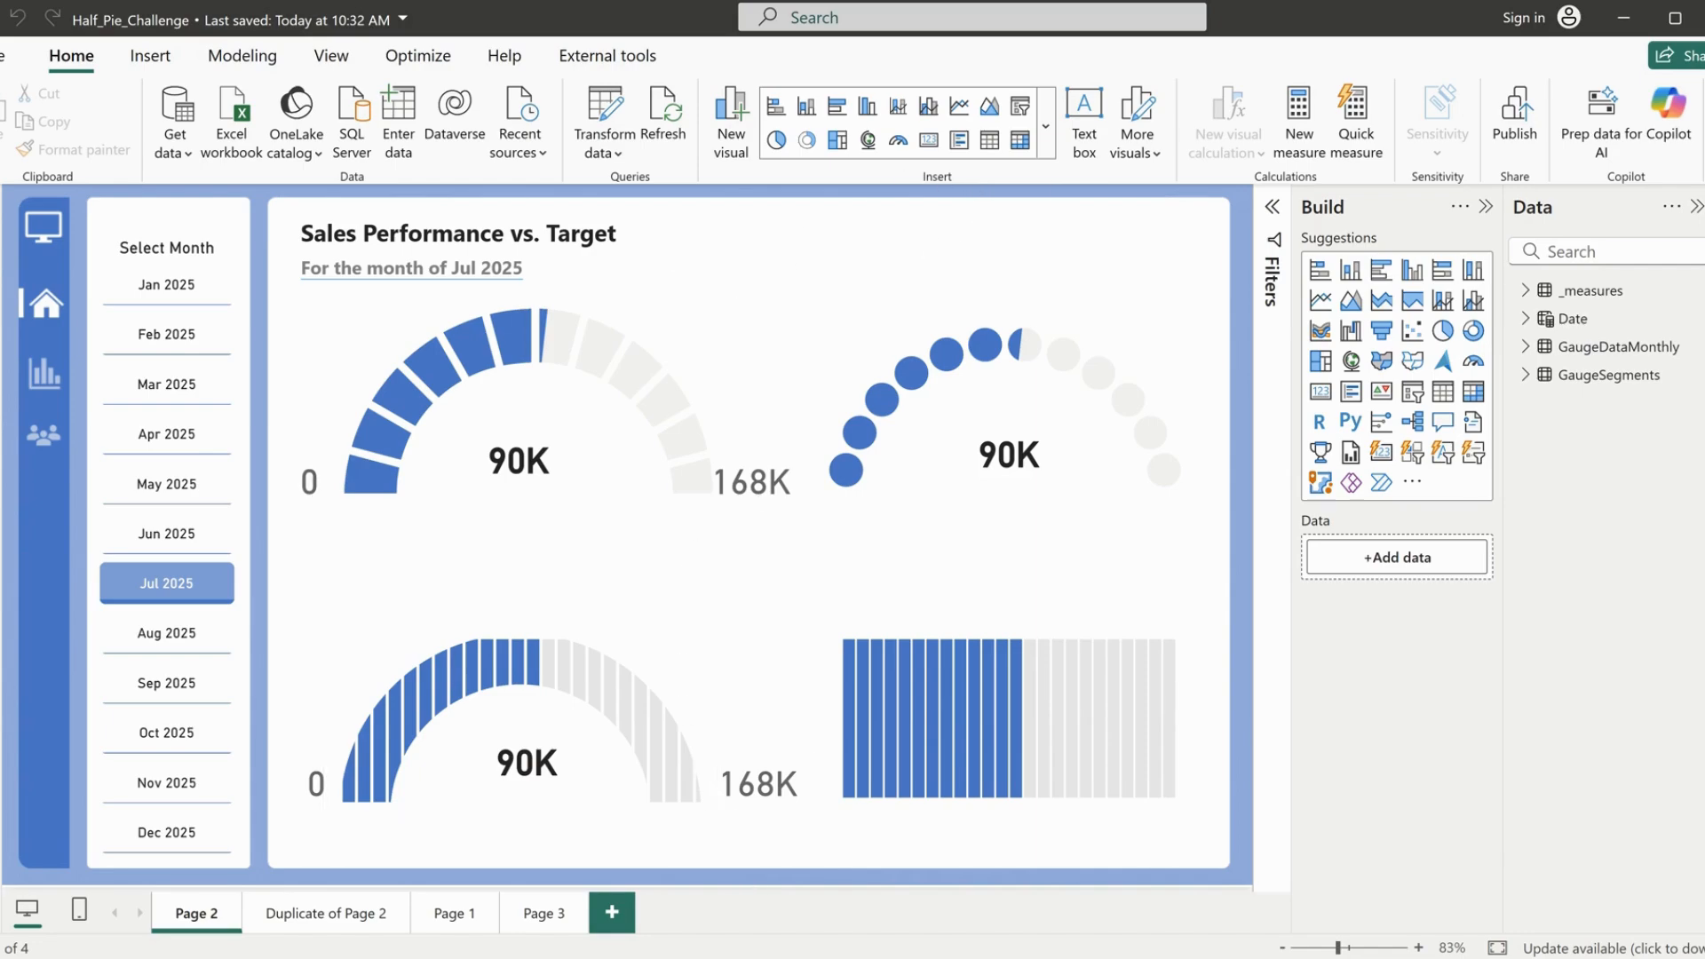
# Step: Switch to the browser and look through the Abdelytics YouTube channel's list of videos
pyautogui.hotkey('alt', 'Tab')
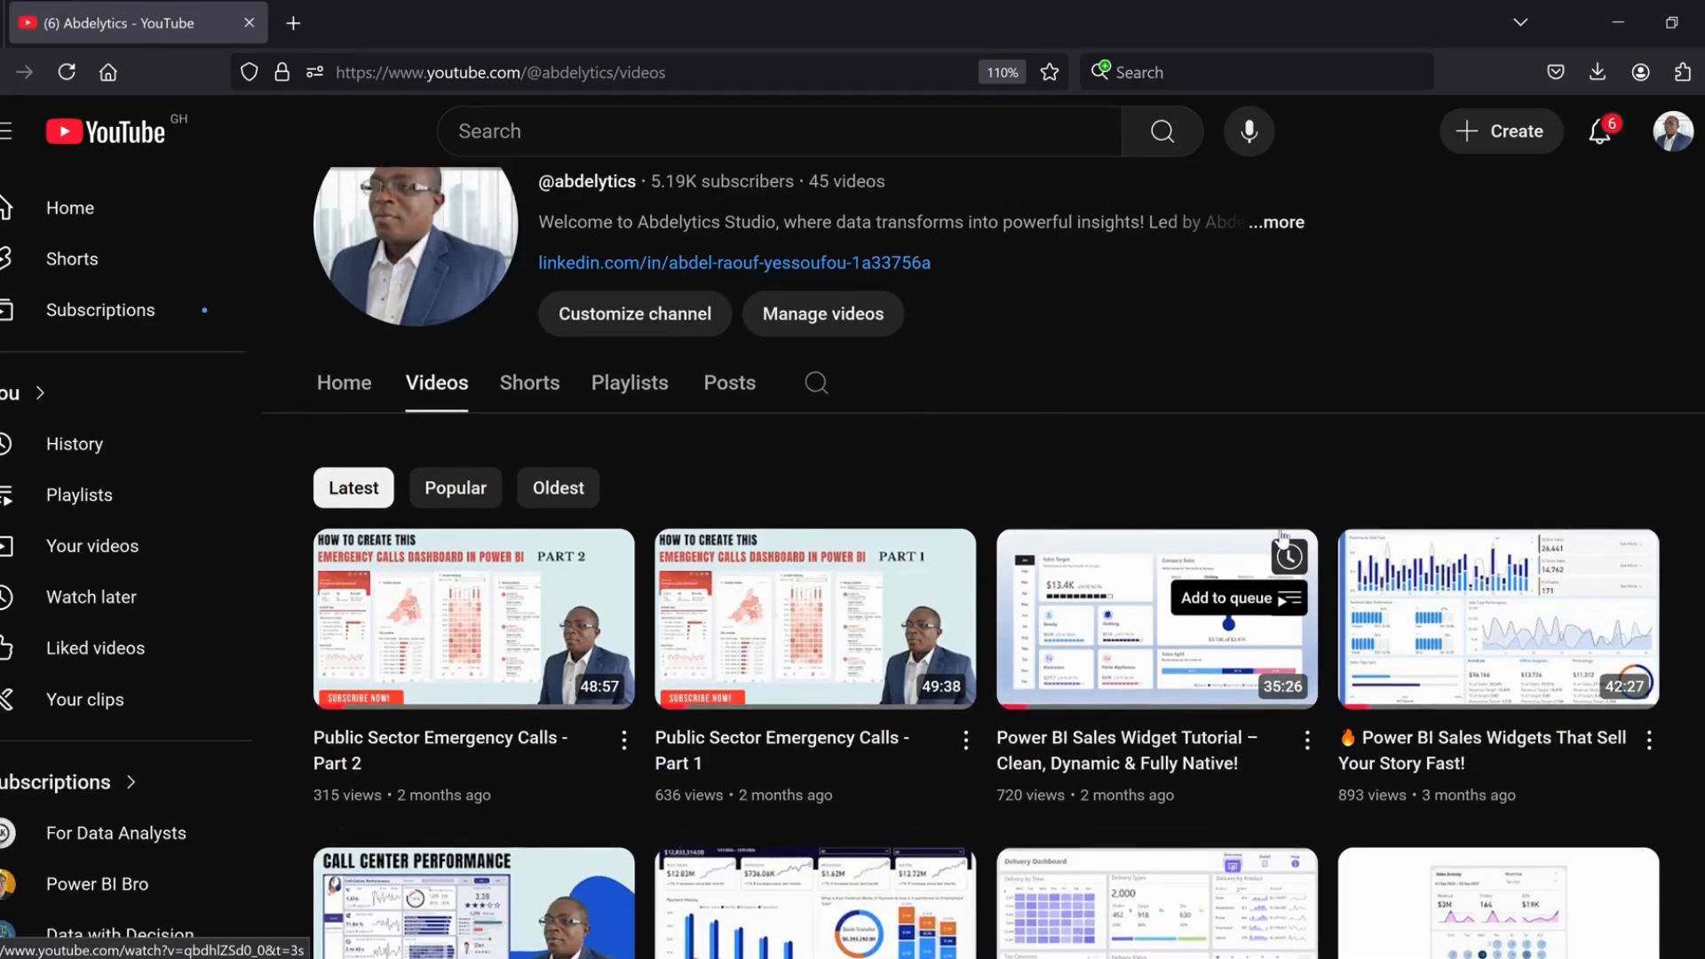
pyautogui.scroll(2, 1280, 533)
pyautogui.scroll(-10, 1281, 529)
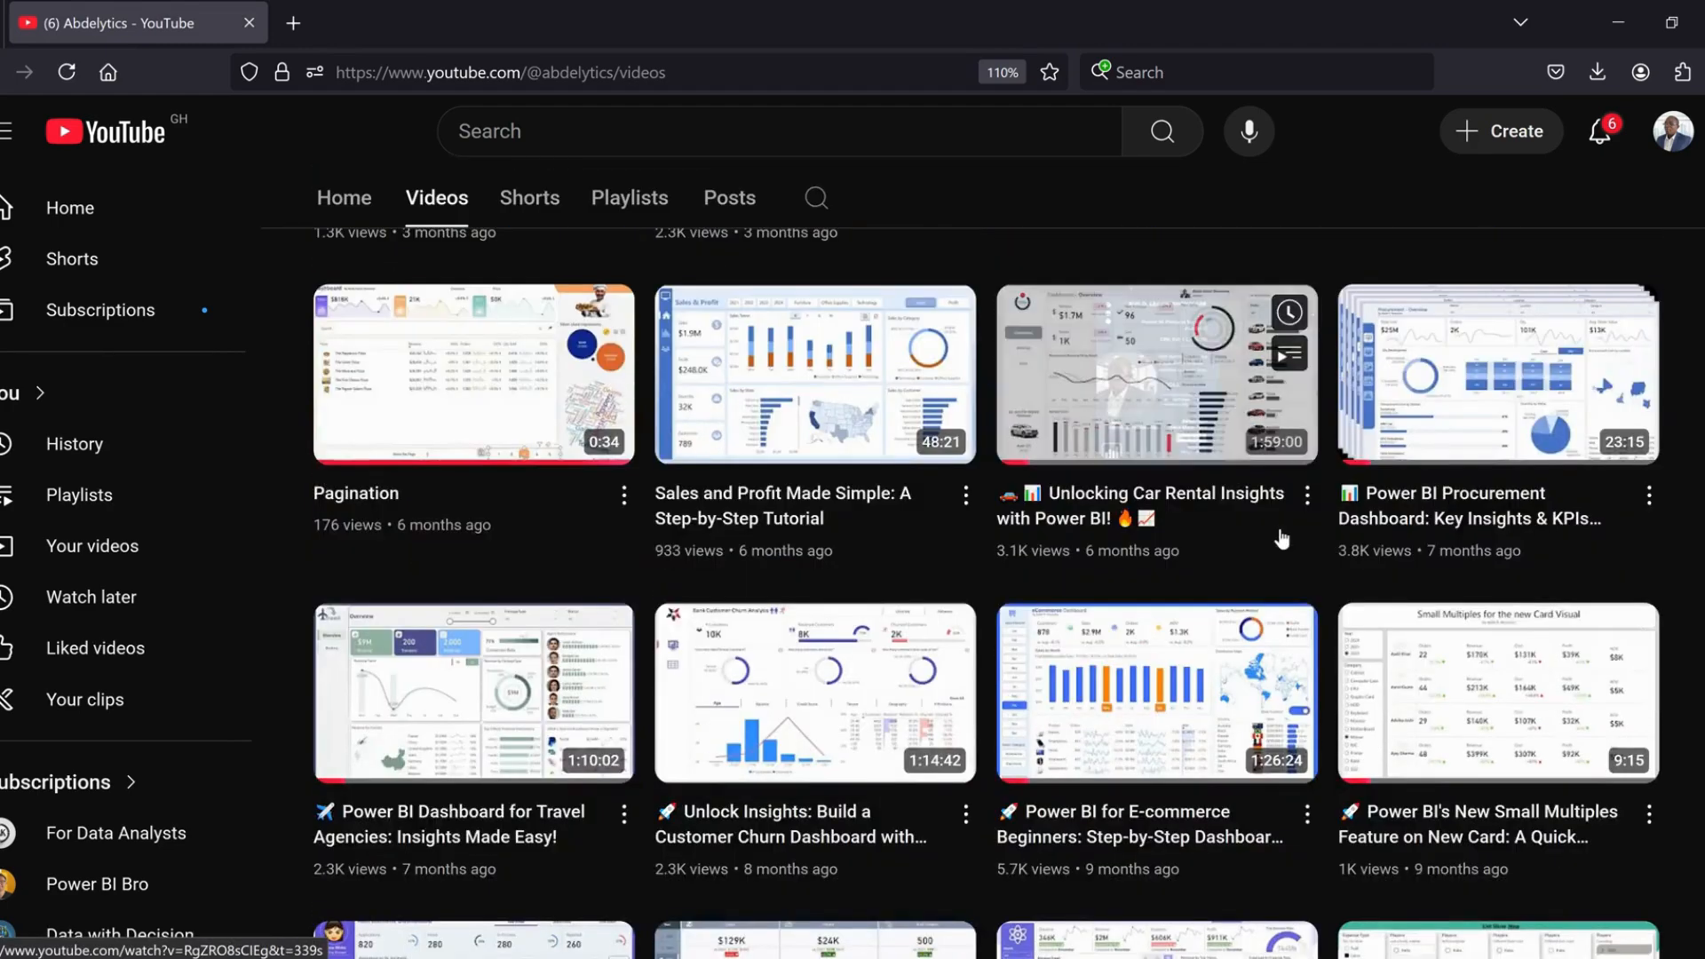
pyautogui.scroll(-4, 1281, 538)
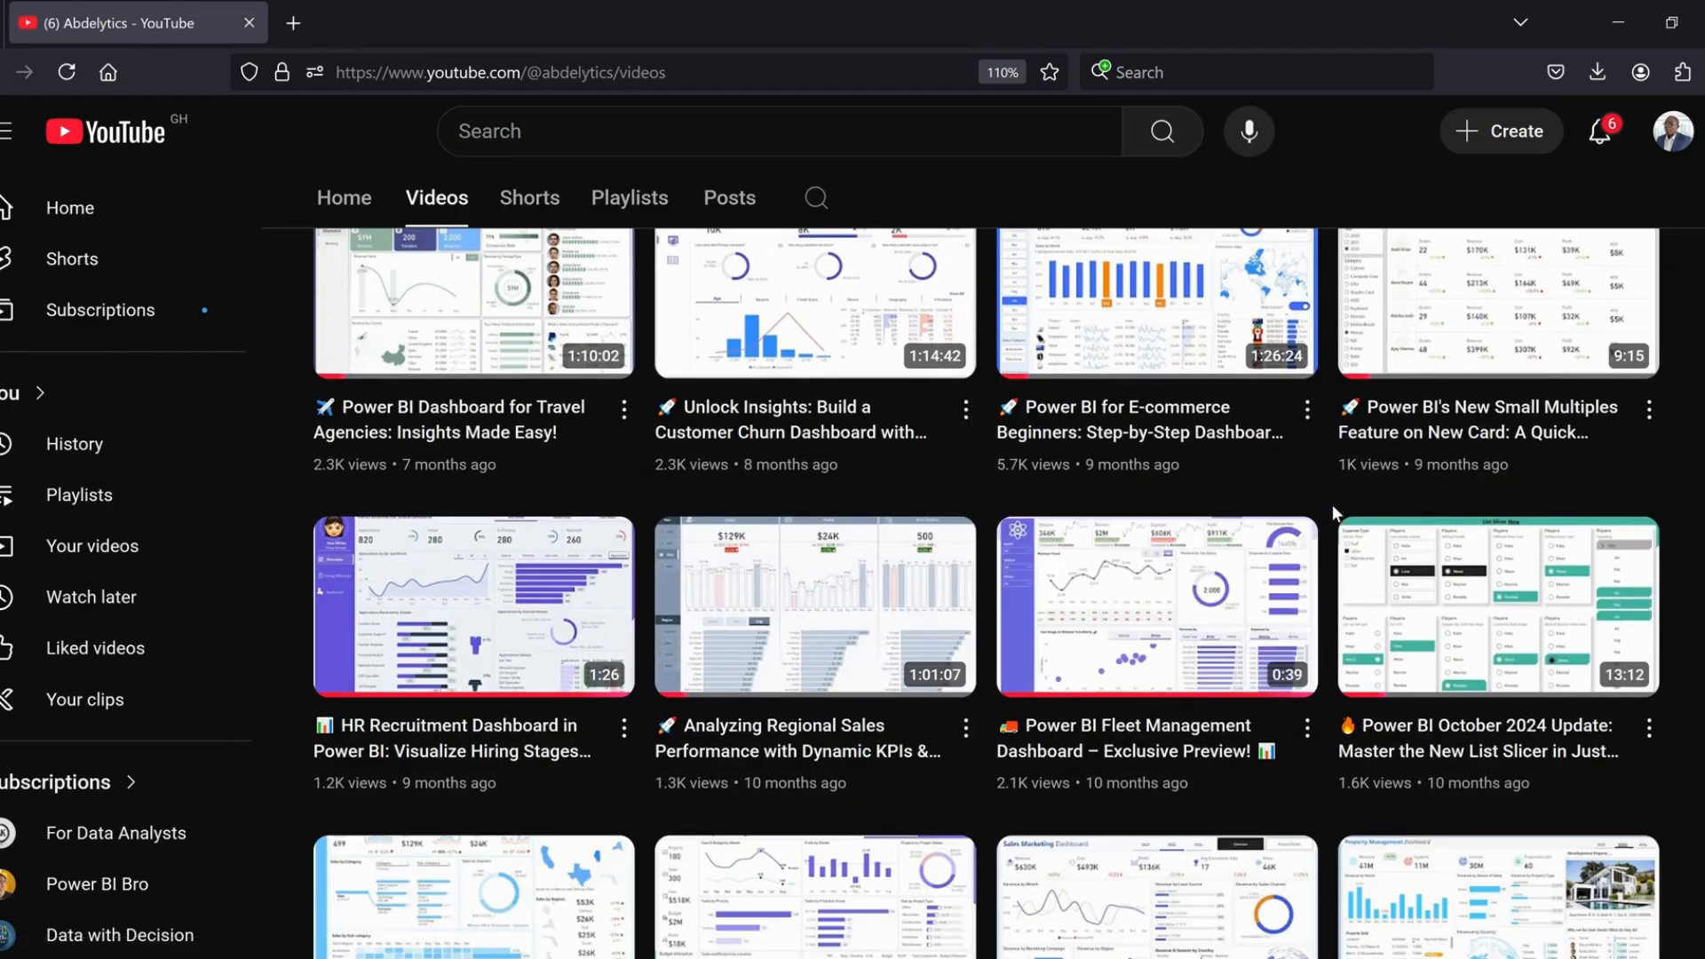
pyautogui.scroll(-6, 1328, 524)
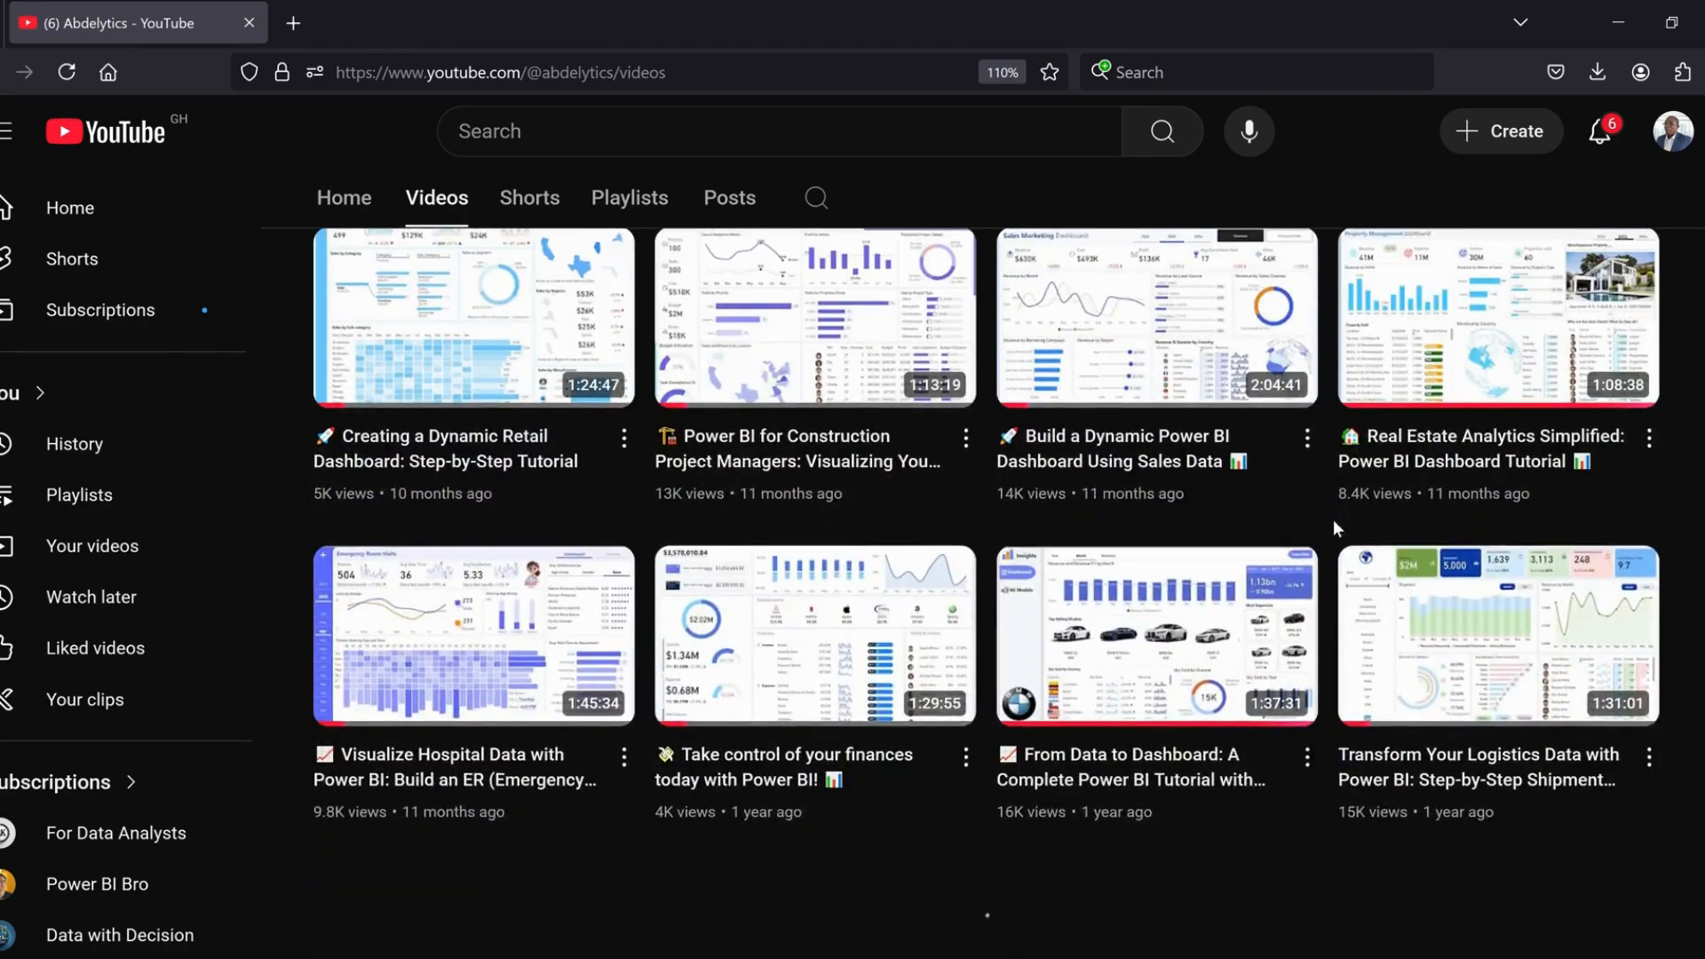
pyautogui.scroll(15, 1334, 520)
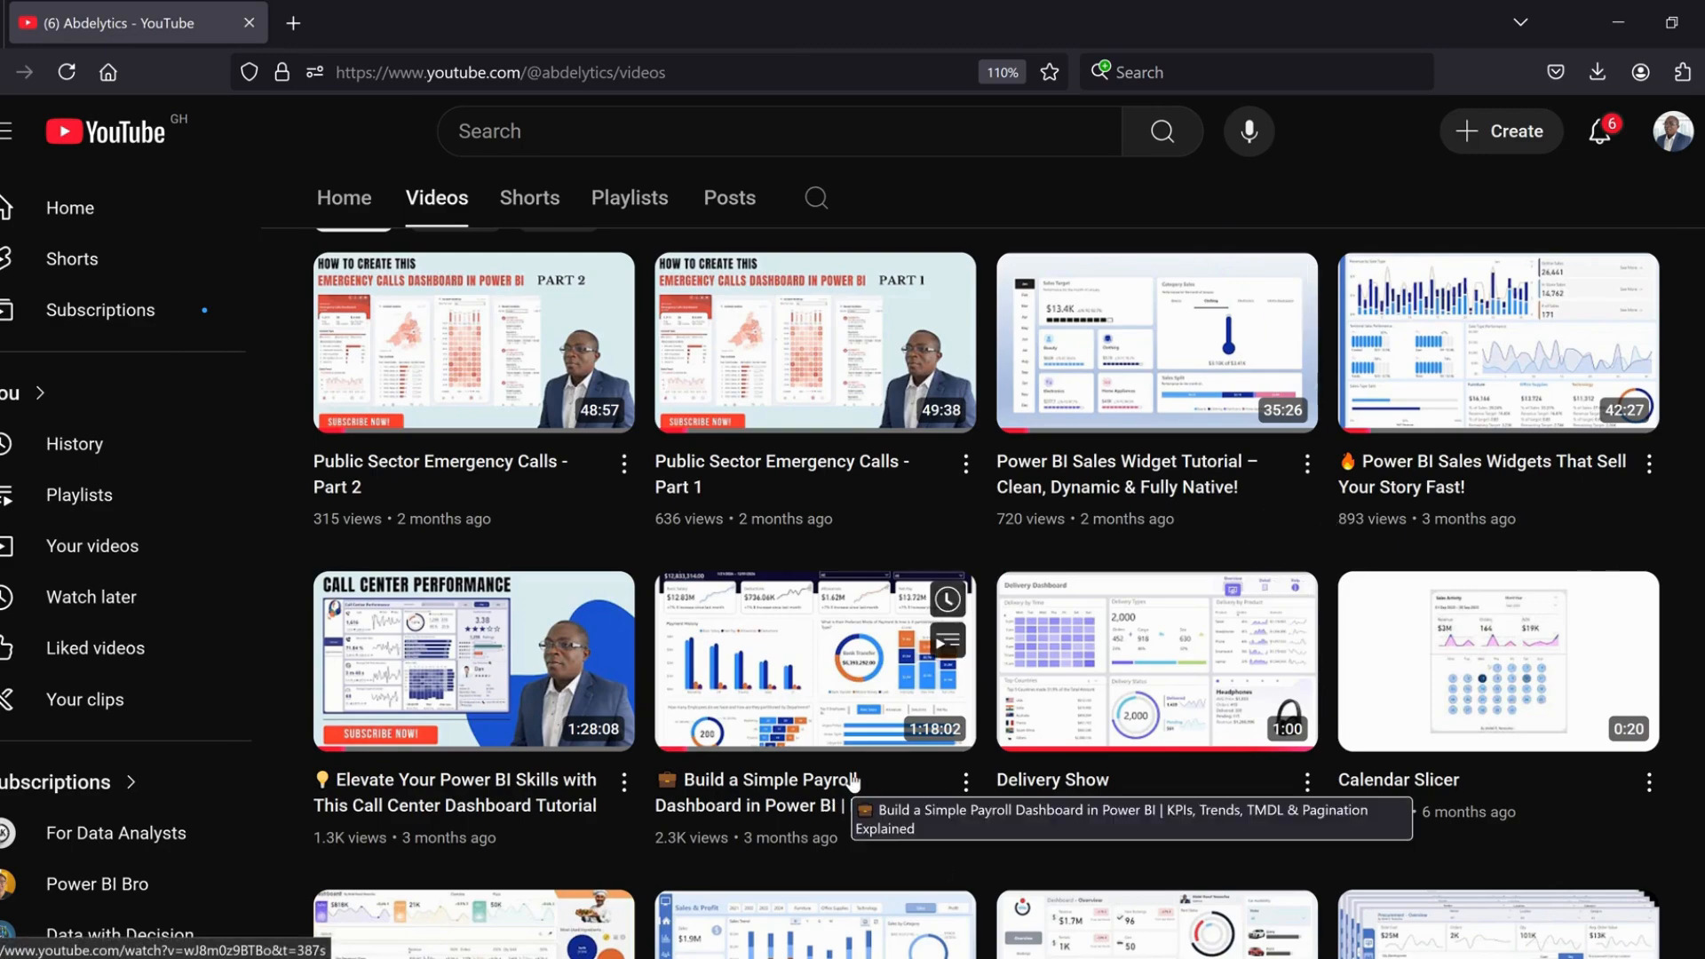
pyautogui.scroll(4, 853, 782)
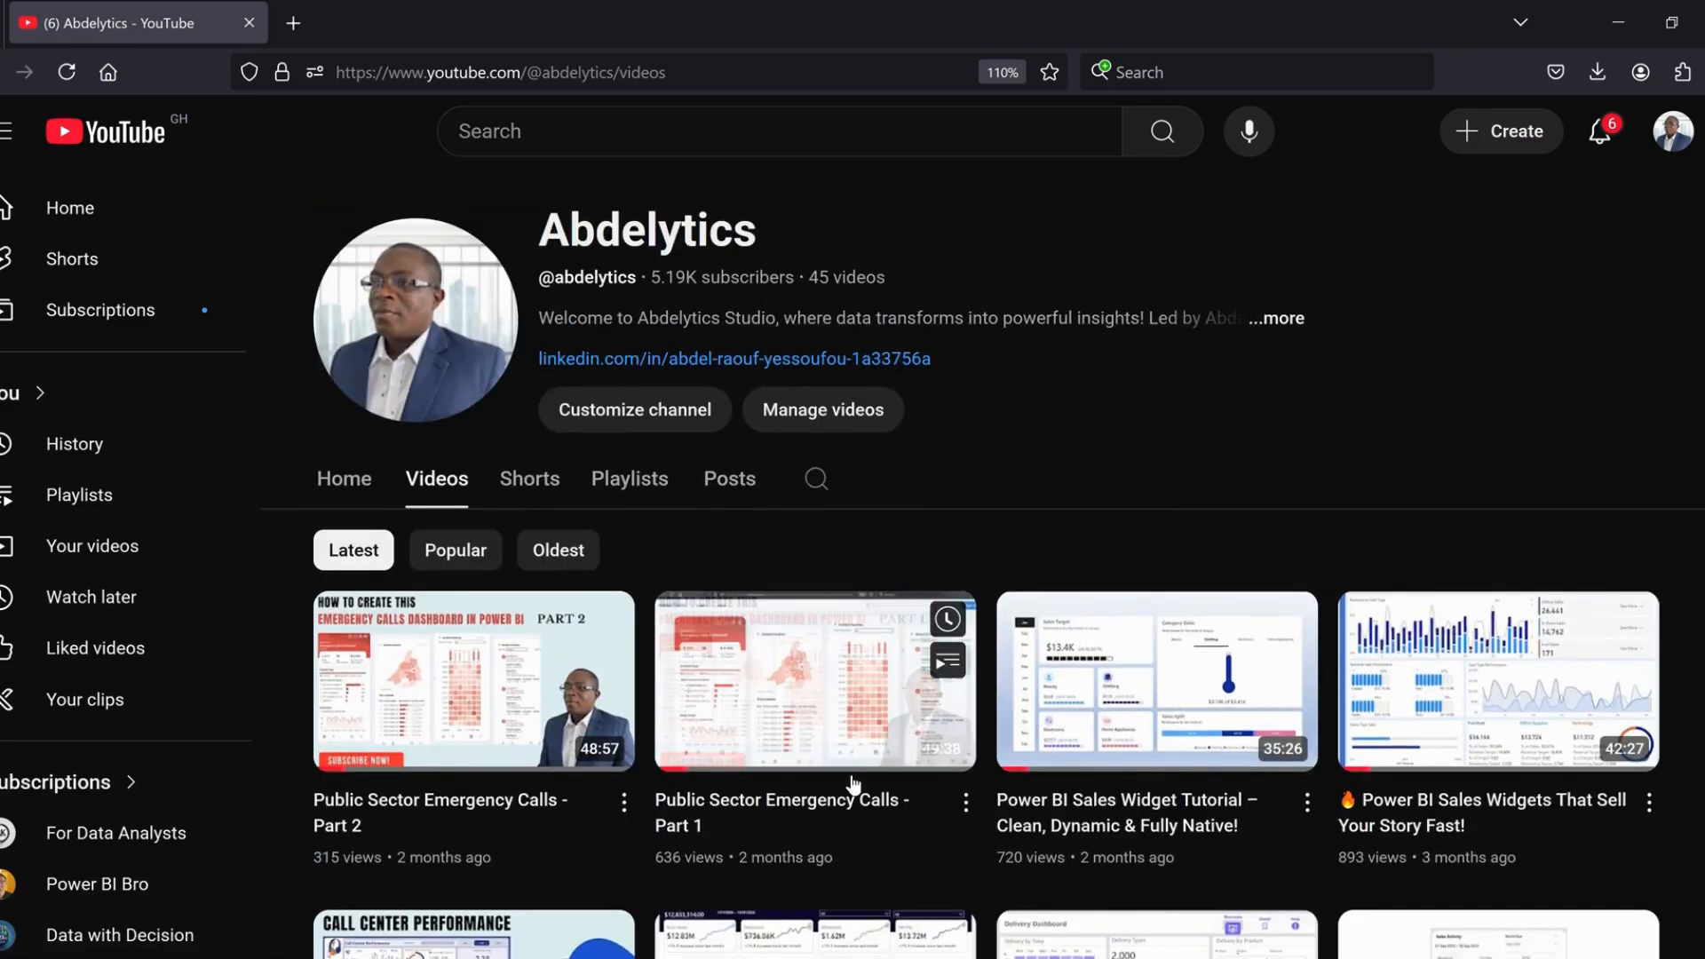
pyautogui.scroll(-4, 946, 795)
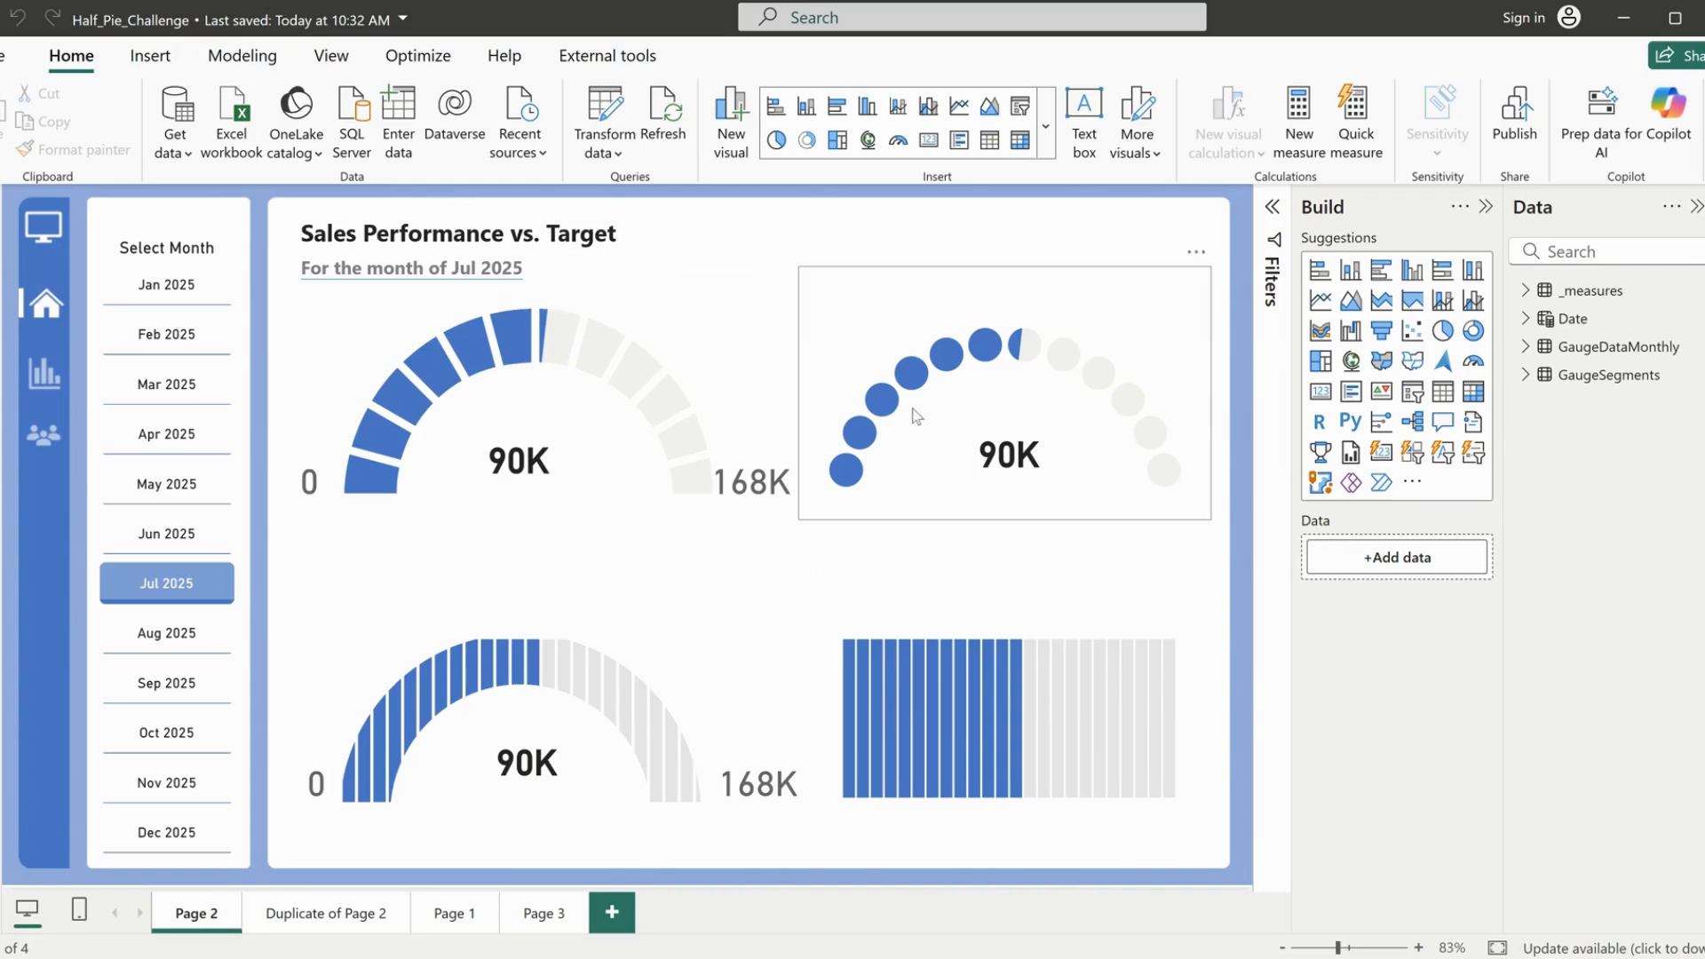
# Step: Duplicate the finished report page Page 2 in Half_Pie_Challenge in Power BI
pyautogui.click(835, 636)
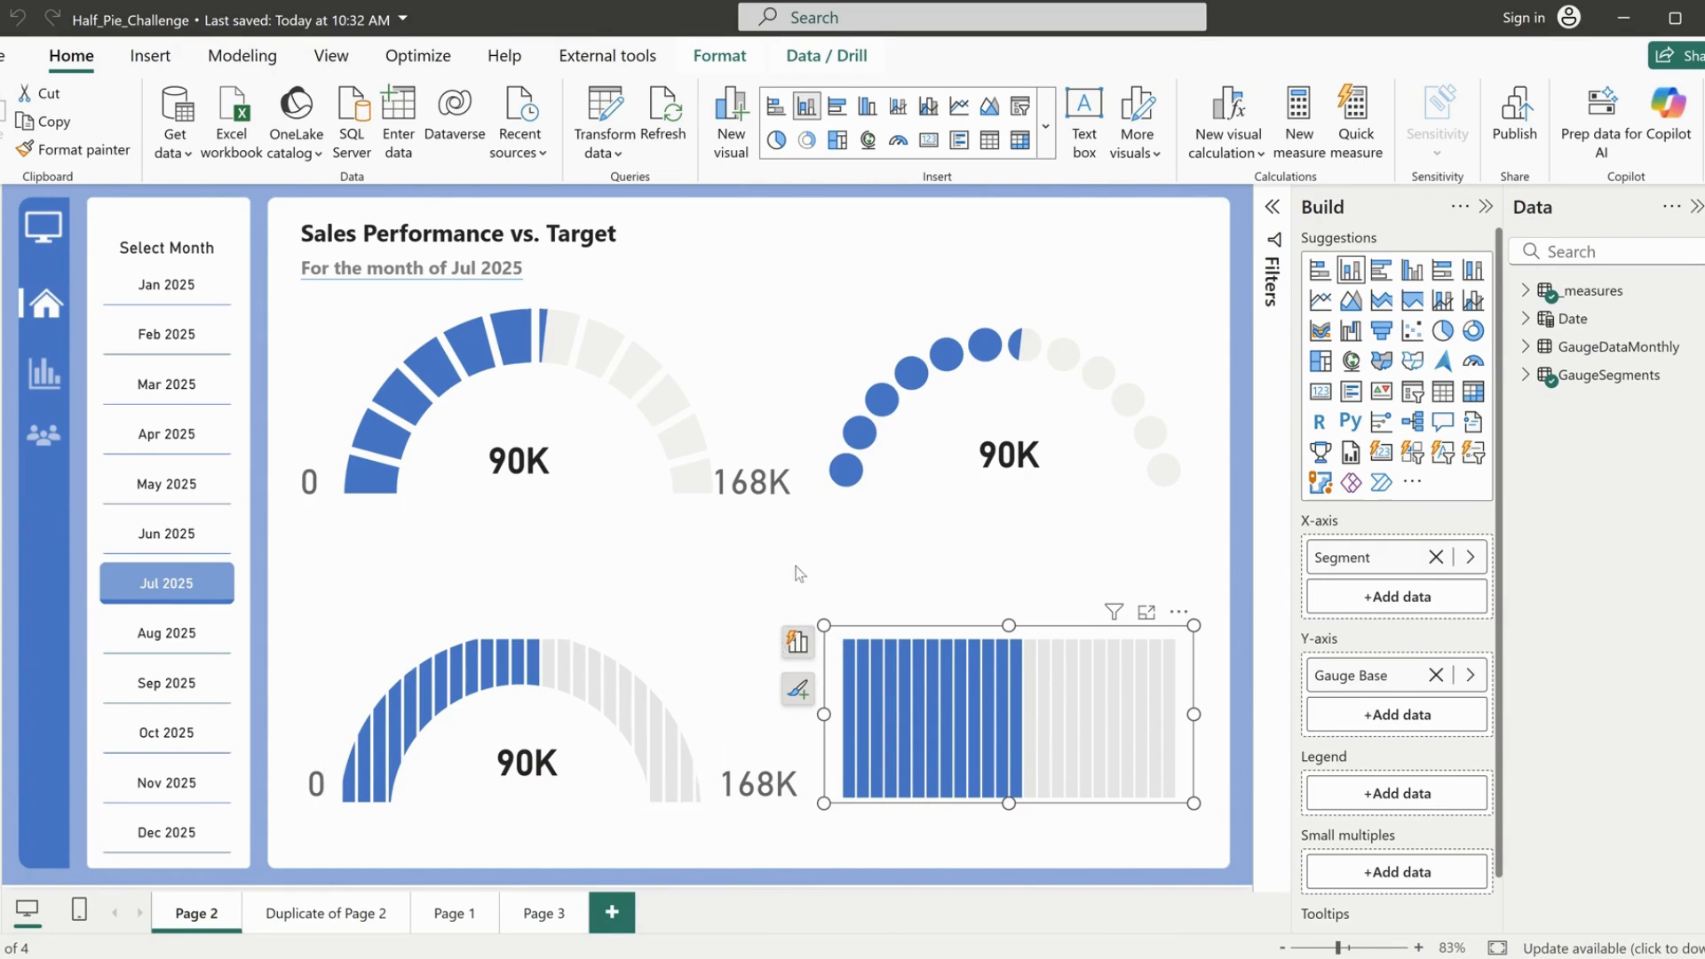
pyautogui.click(770, 551)
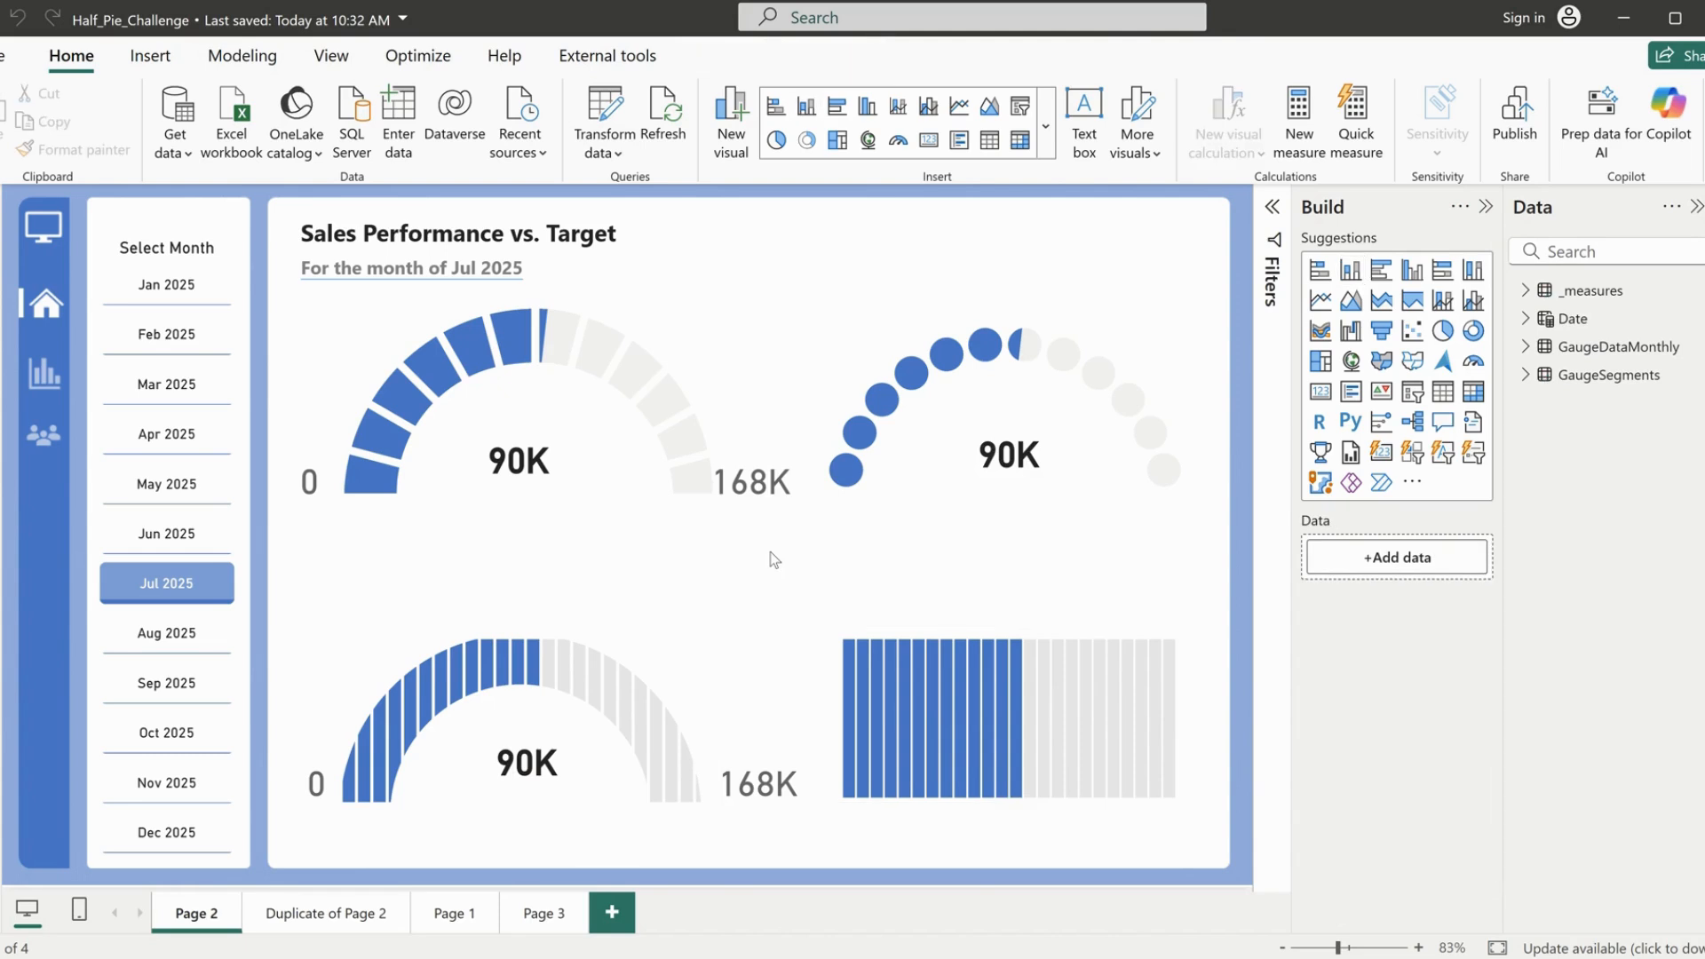
pyautogui.rightClick(181, 915)
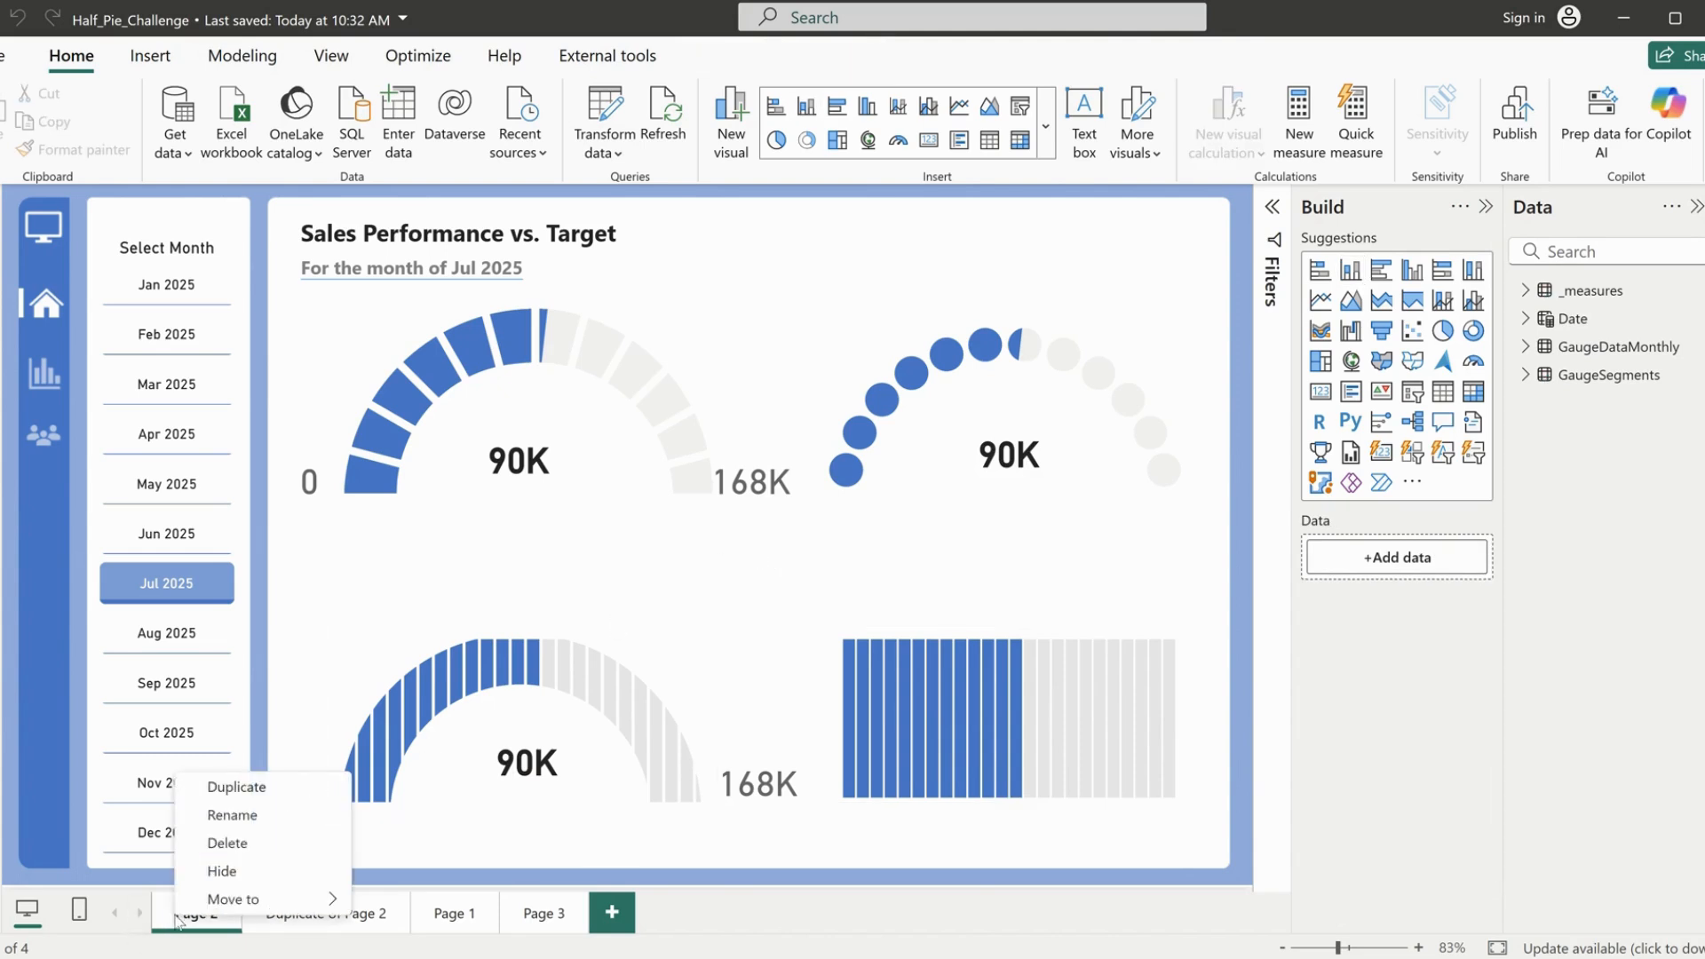
pyautogui.click(261, 798)
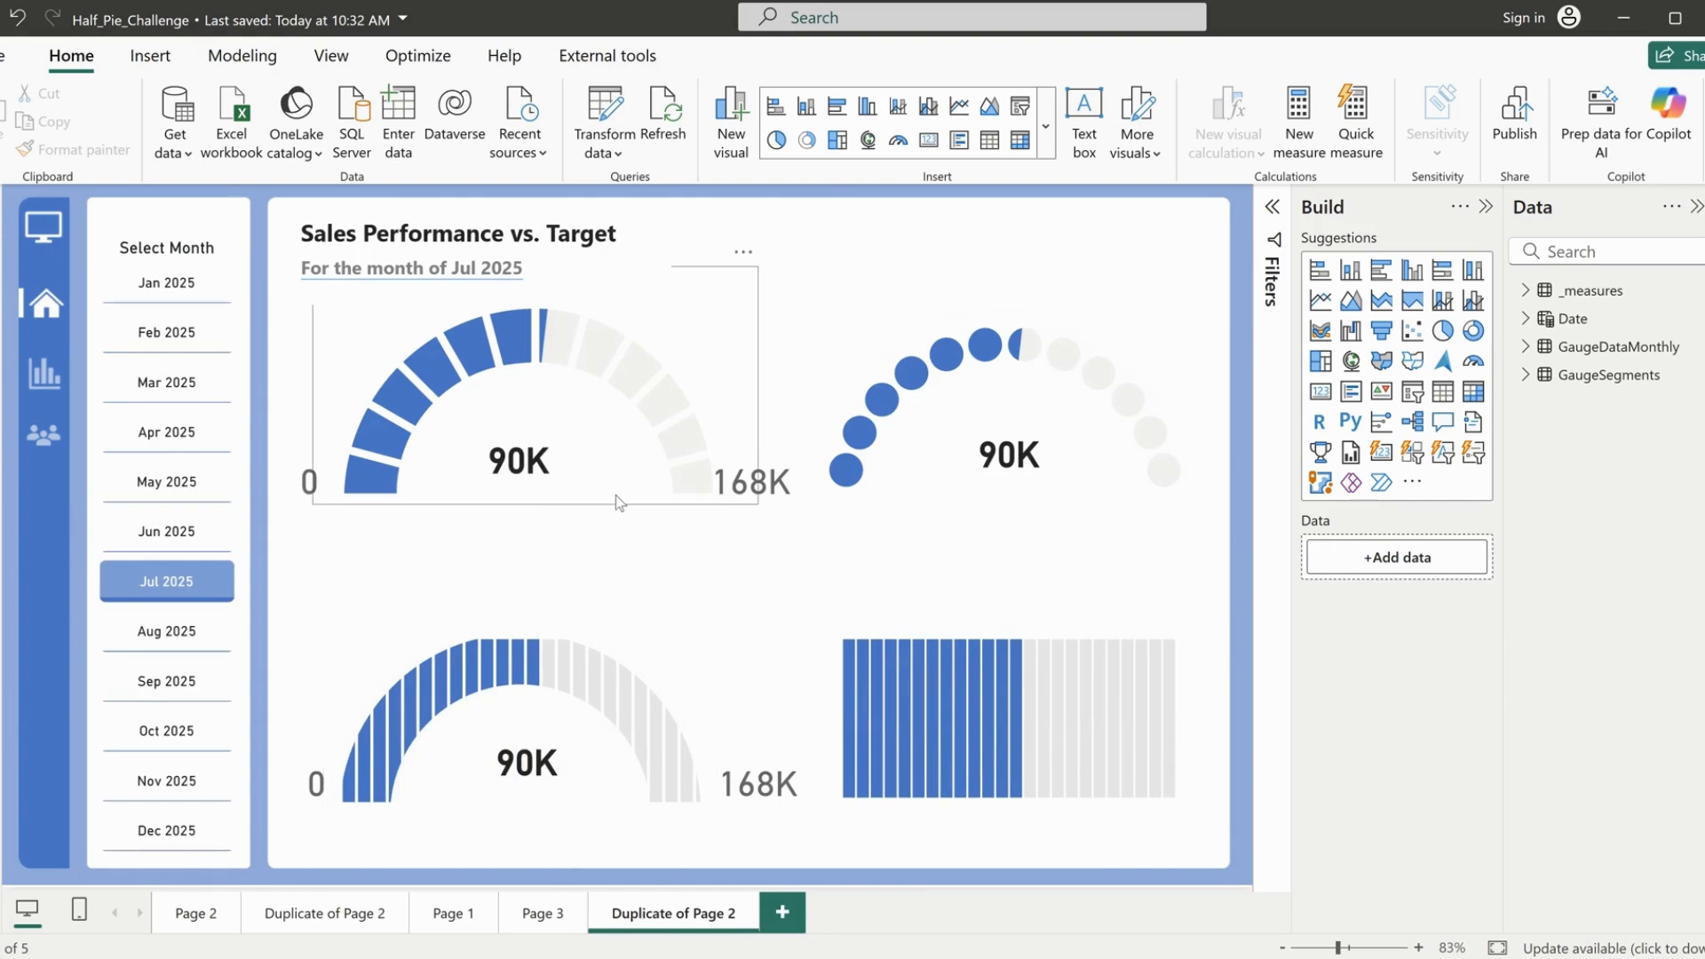
# Step: Delete the segment overlay and the 90K, 168K and 0 labels from the upper-left gauge on the duplicated page
pyautogui.click(616, 494)
pyautogui.click(540, 474)
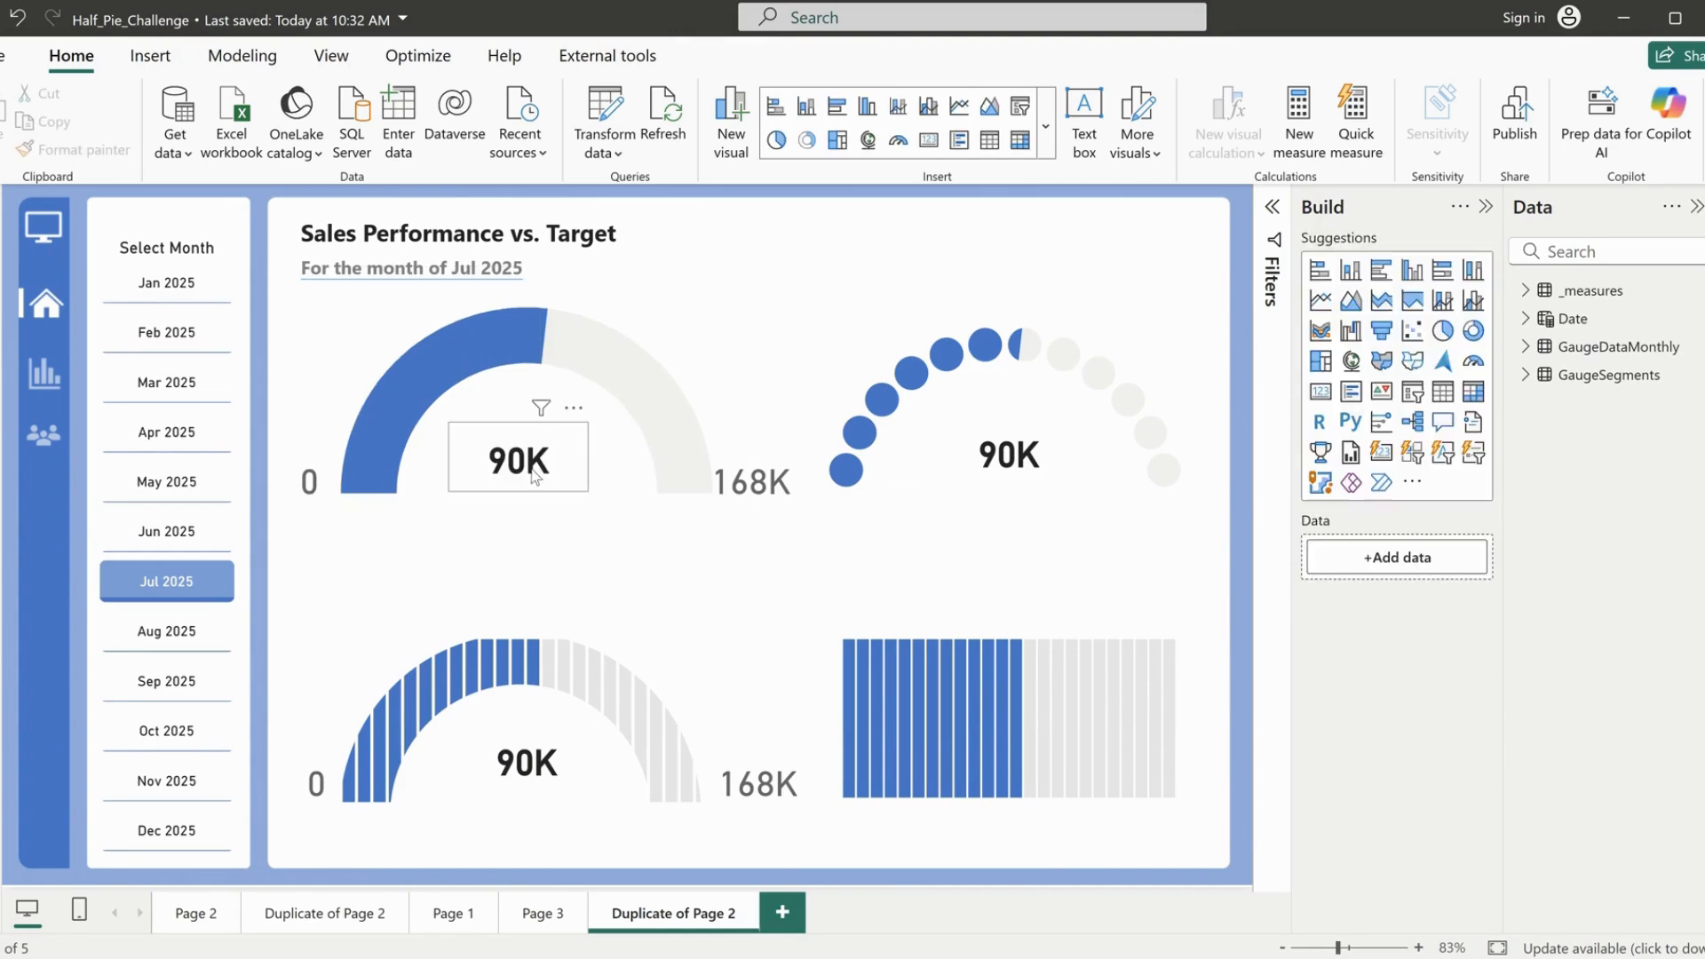
pyautogui.click(533, 478)
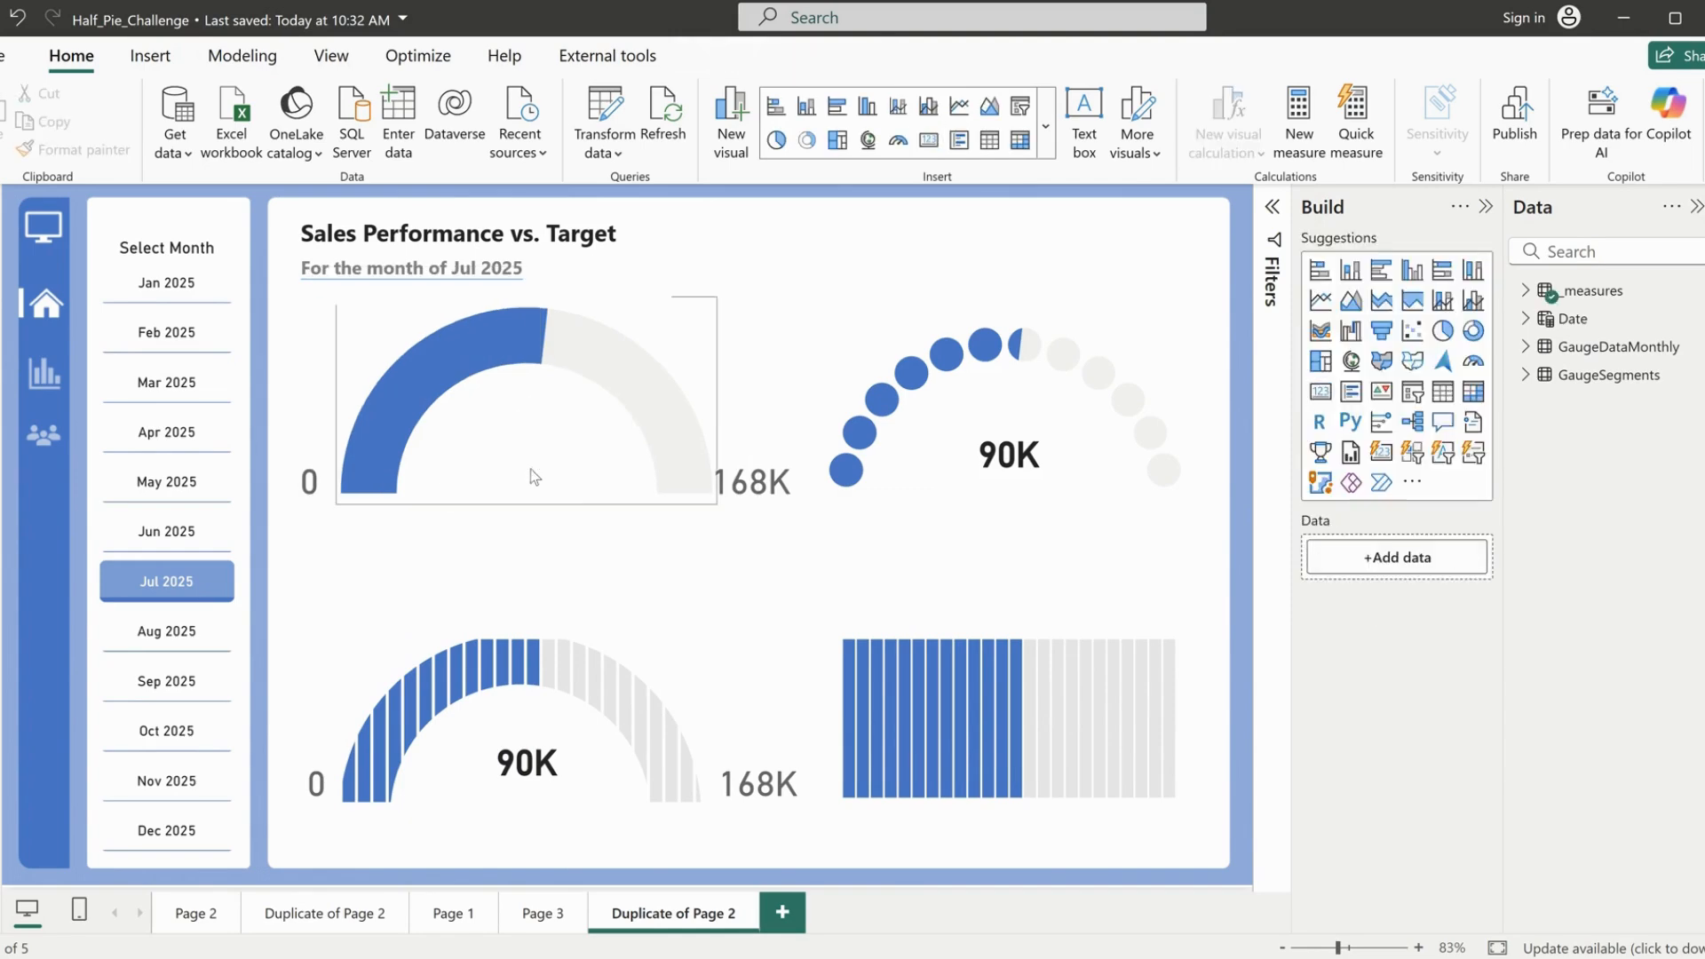
pyautogui.click(746, 498)
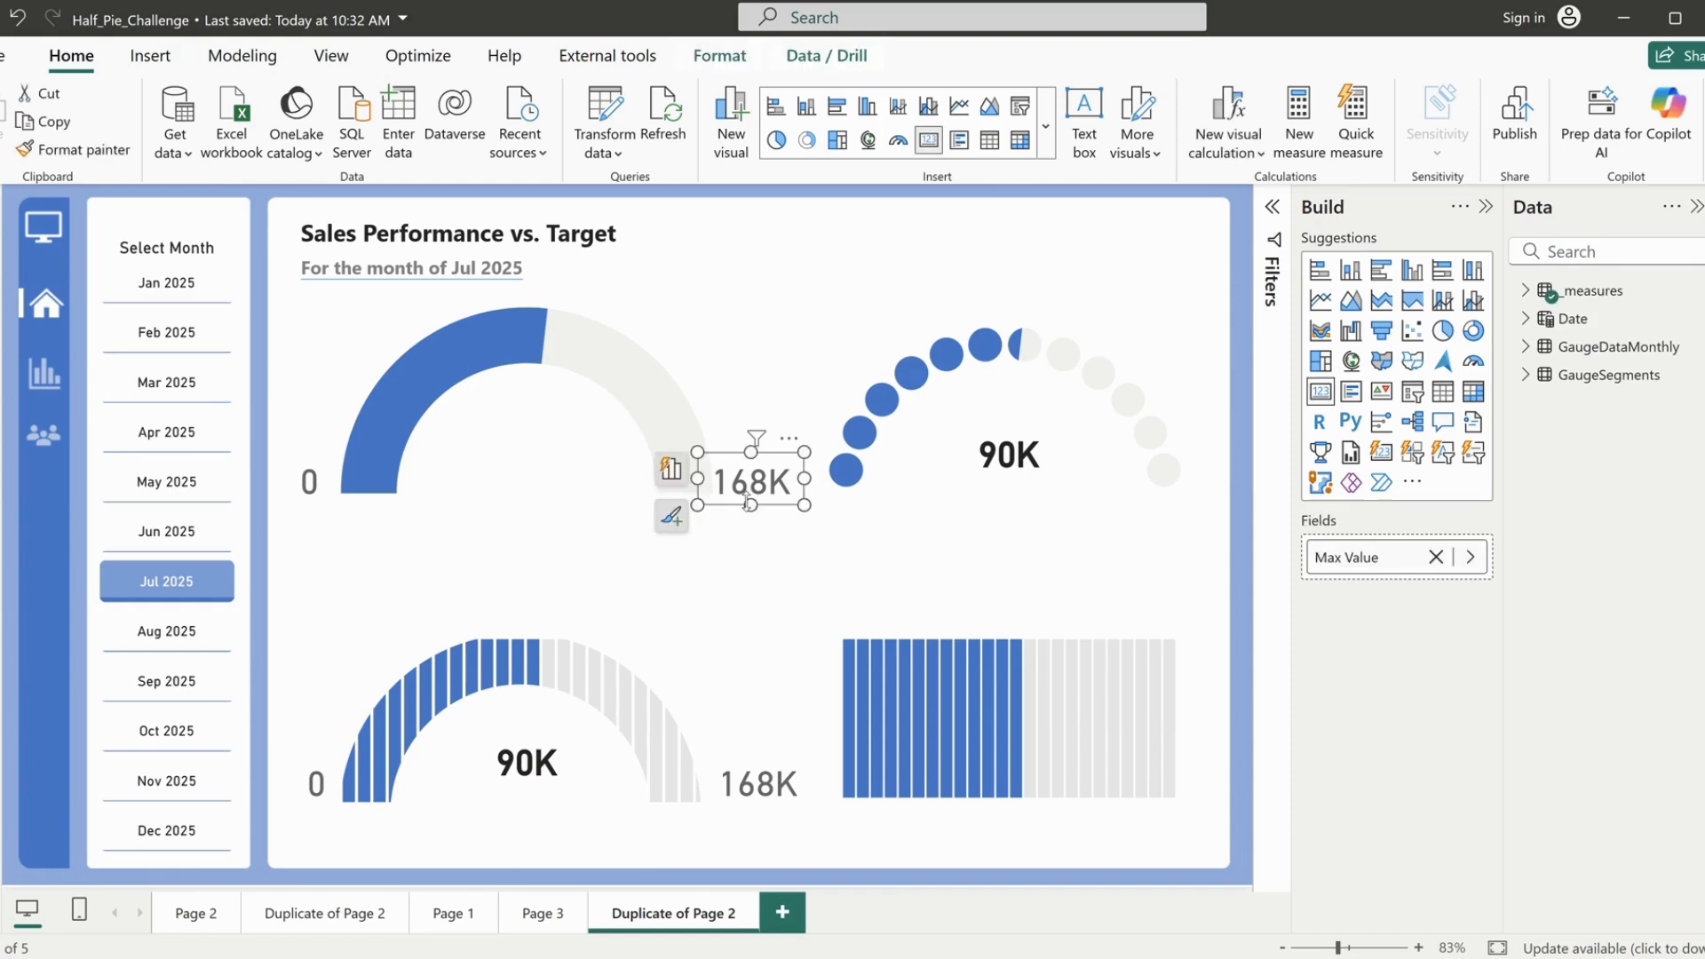
pyautogui.click(291, 502)
pyautogui.click(315, 508)
pyautogui.click(767, 497)
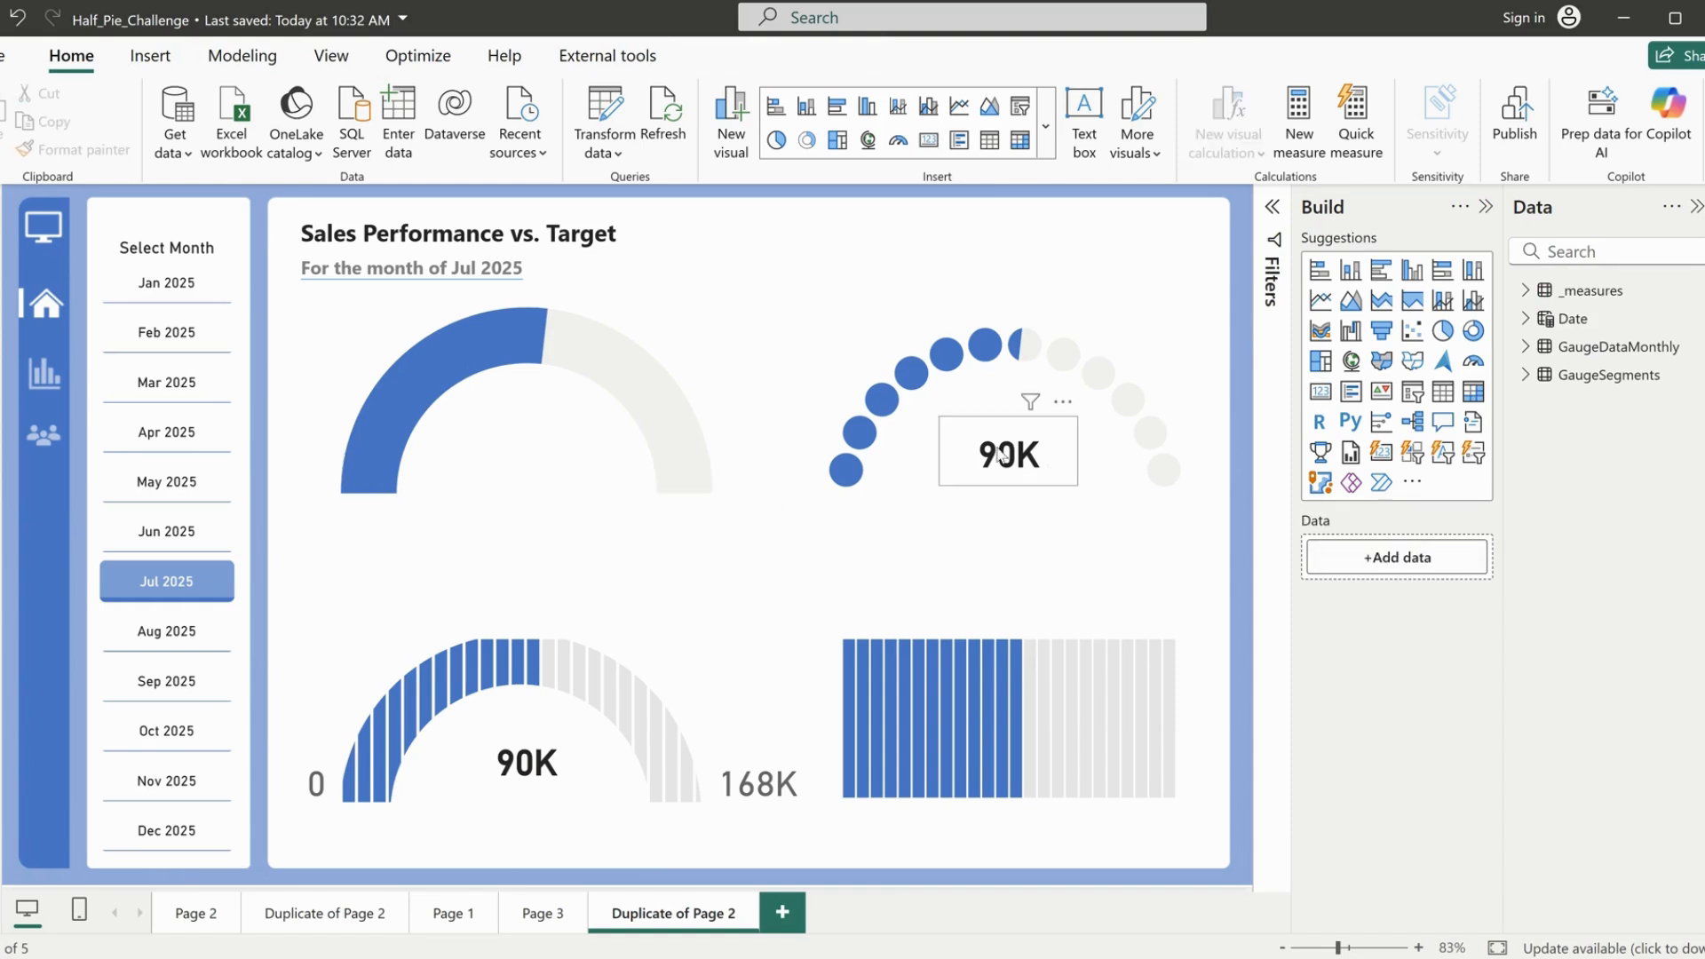
# Step: Delete the 90K card and the circle mask overlay from the upper-right gauge
pyautogui.click(979, 477)
pyautogui.press('Delete')
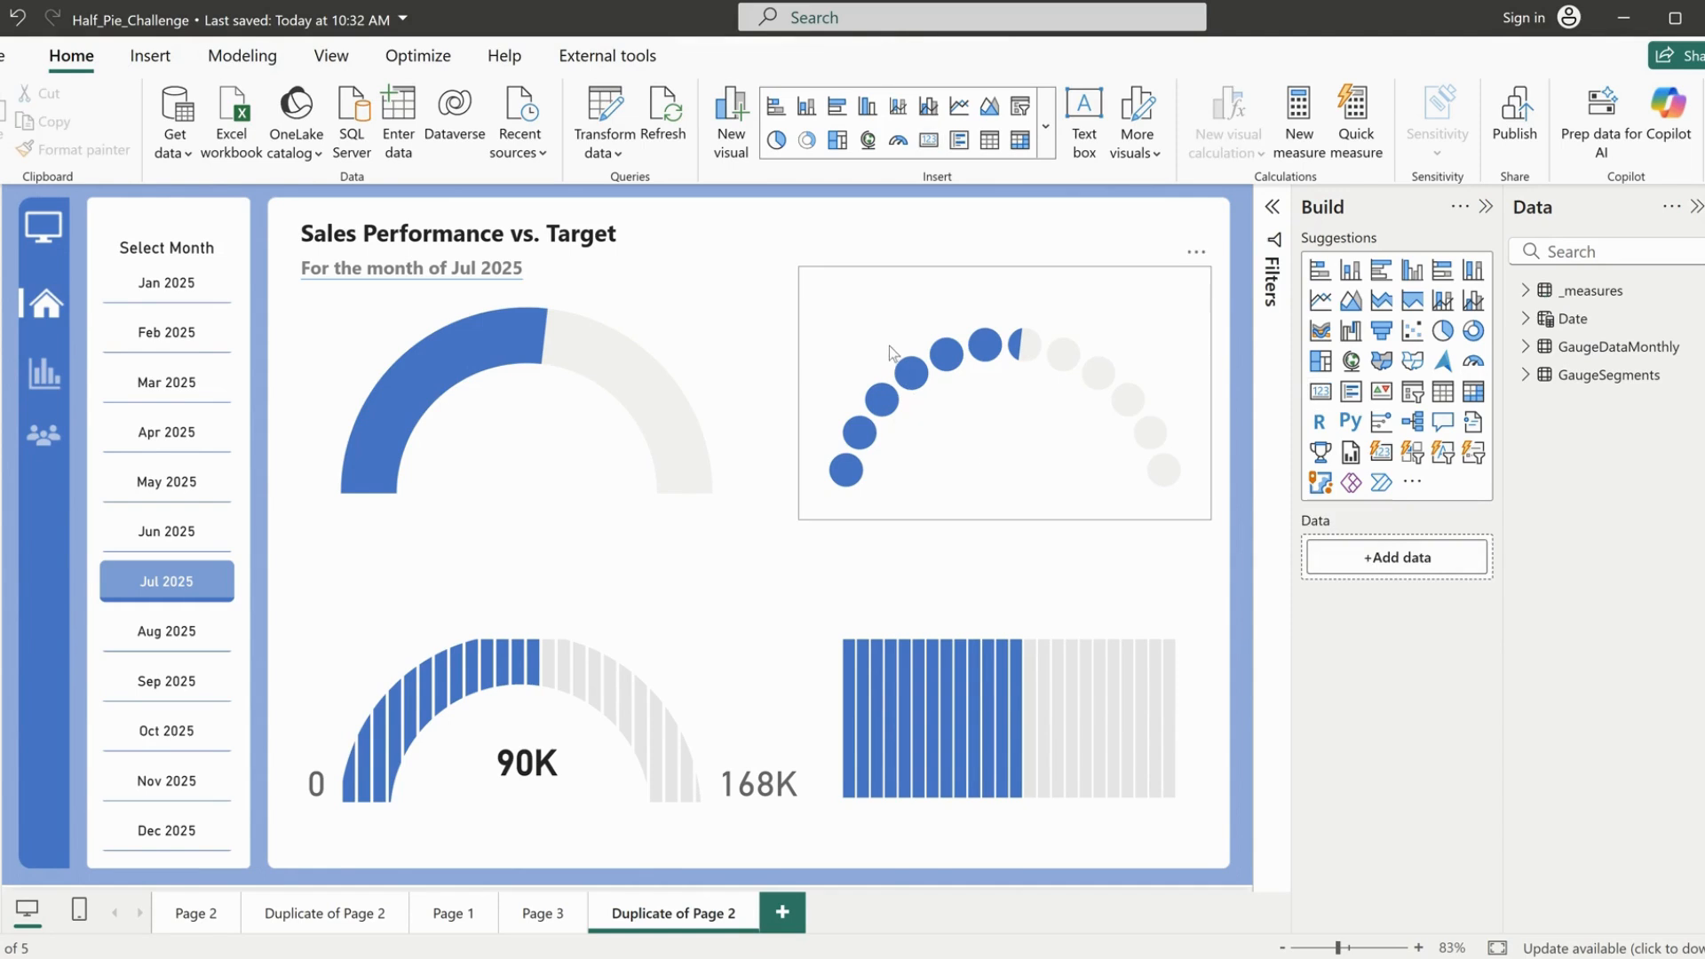
pyautogui.click(888, 344)
pyautogui.press('Delete')
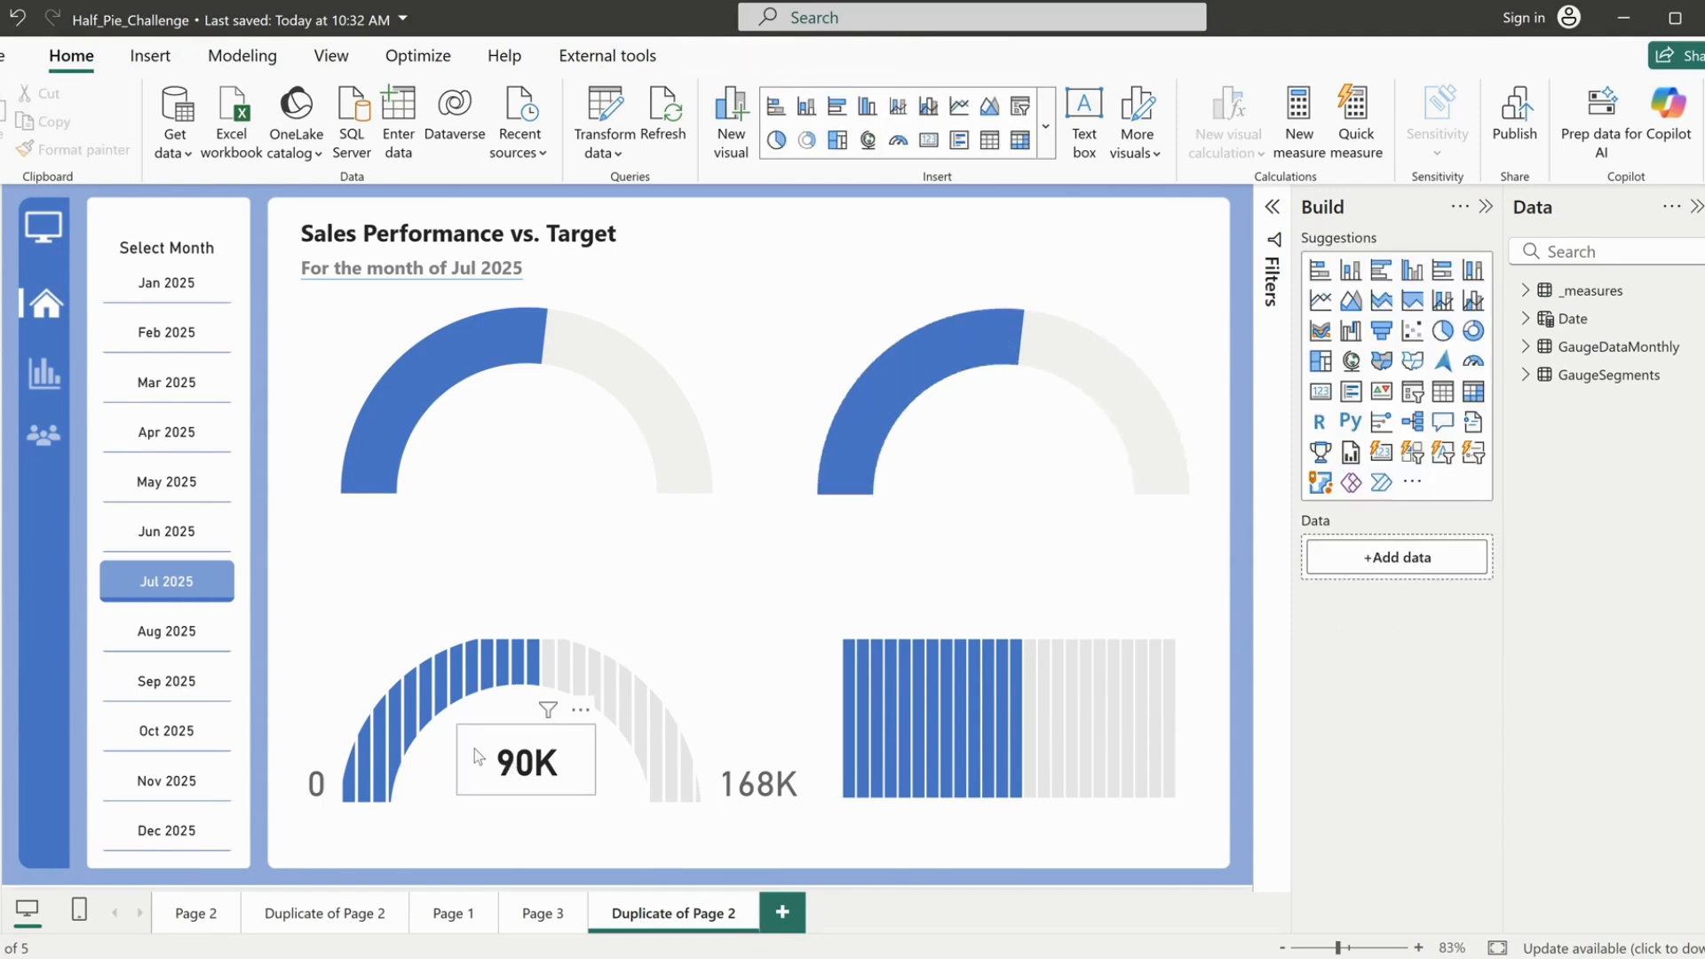
# Step: Delete the arc mask and value labels from the lower-left column chart, and delete the lower-right column chart
pyautogui.press('Delete')
pyautogui.click(550, 771)
pyautogui.press('Delete')
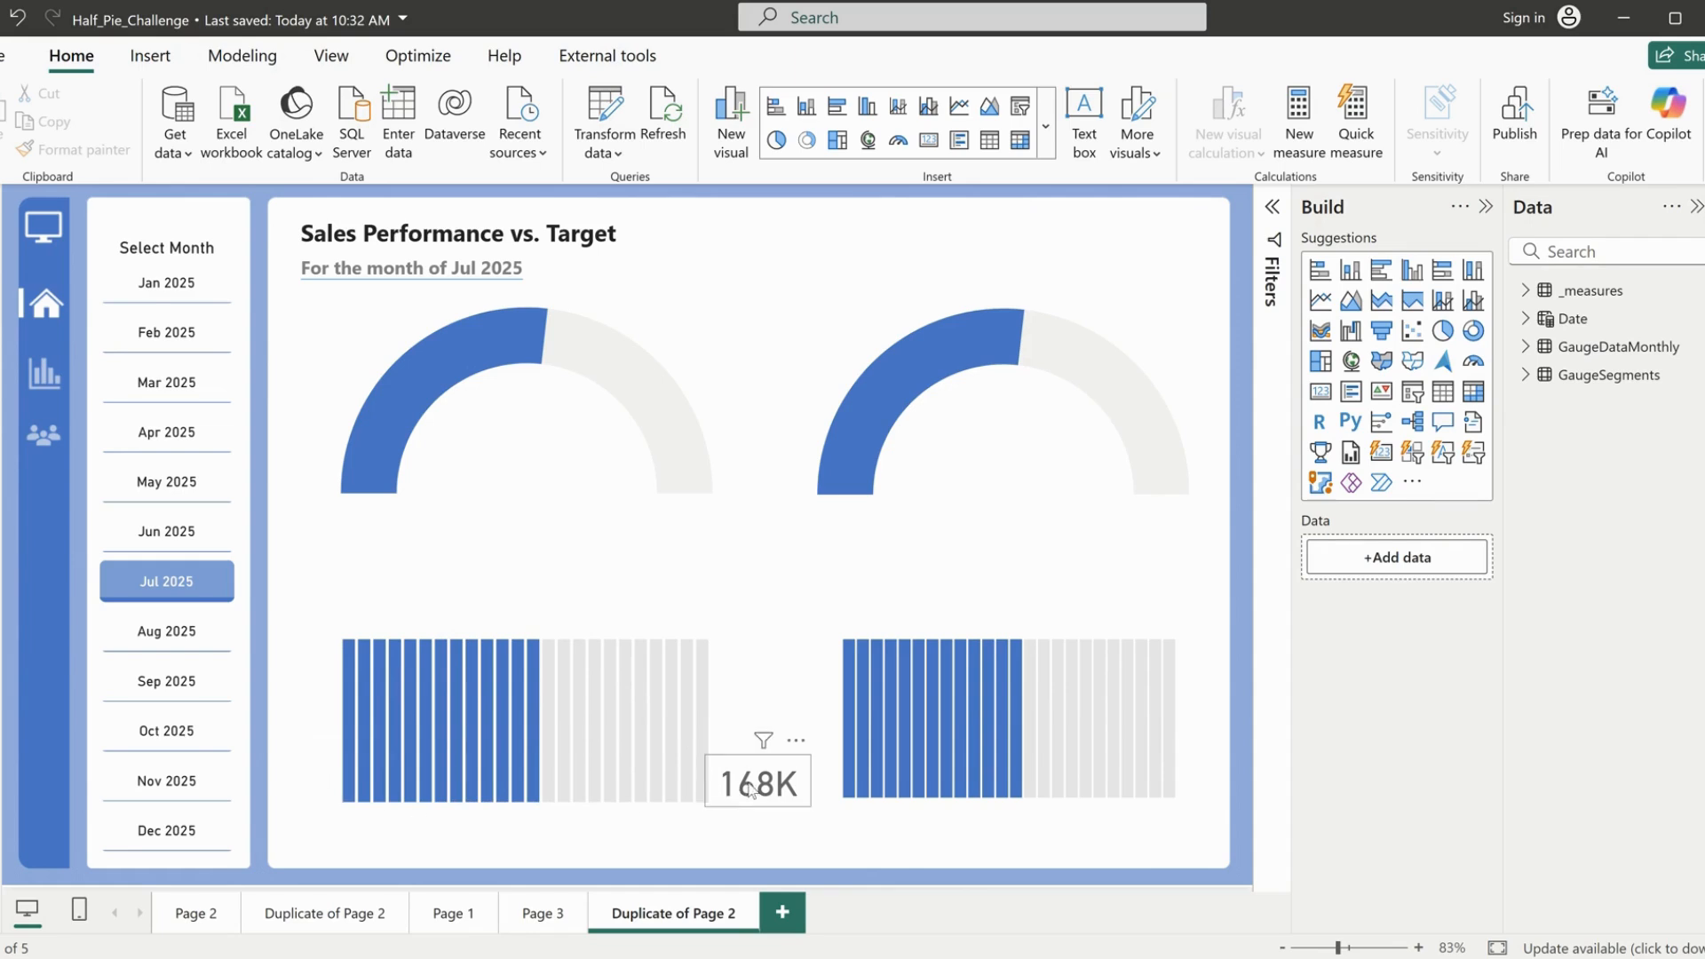
pyautogui.click(754, 790)
pyautogui.press('Delete')
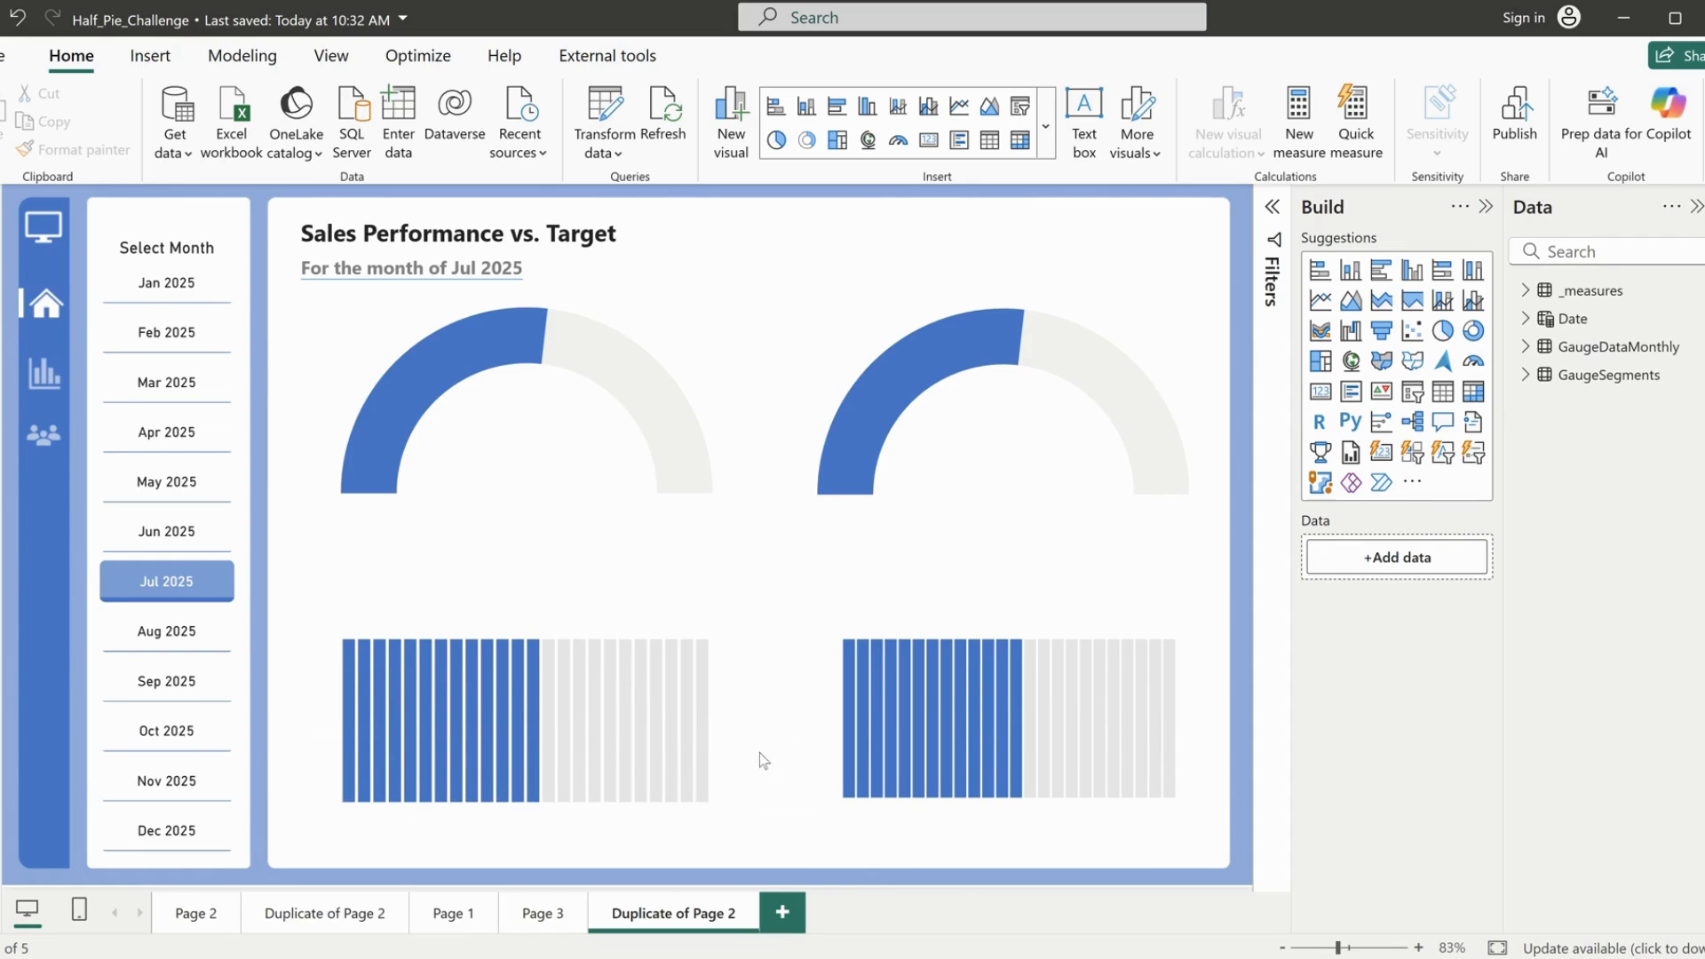
pyautogui.click(1094, 632)
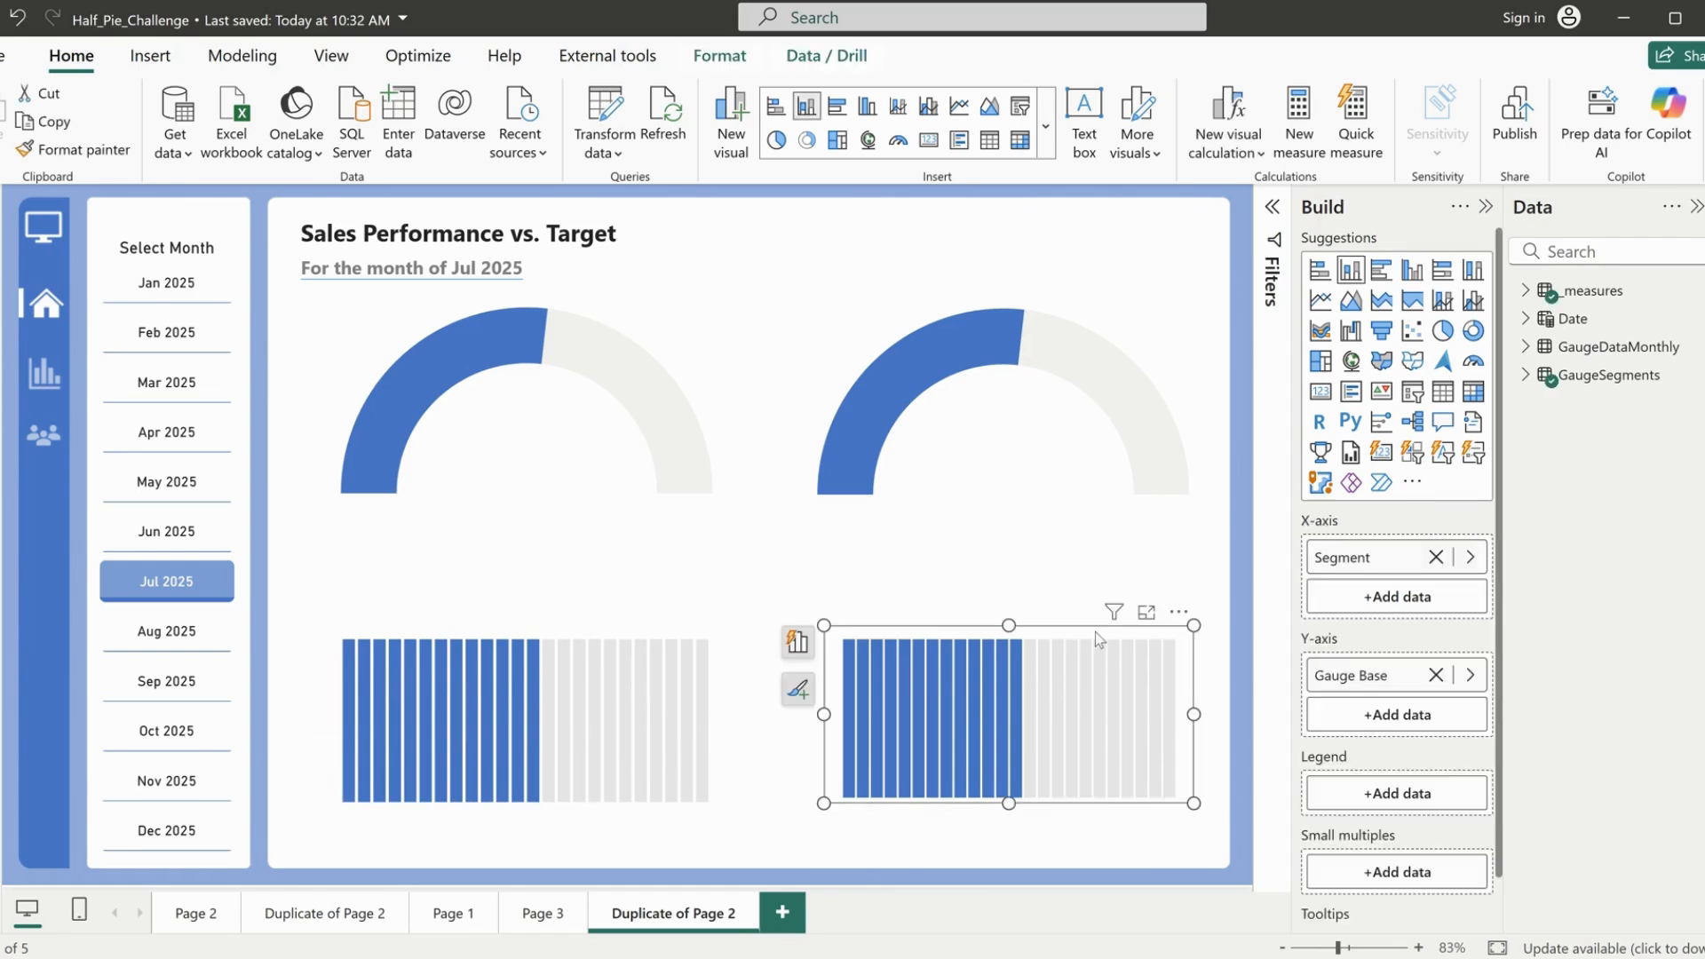
pyautogui.press('Delete')
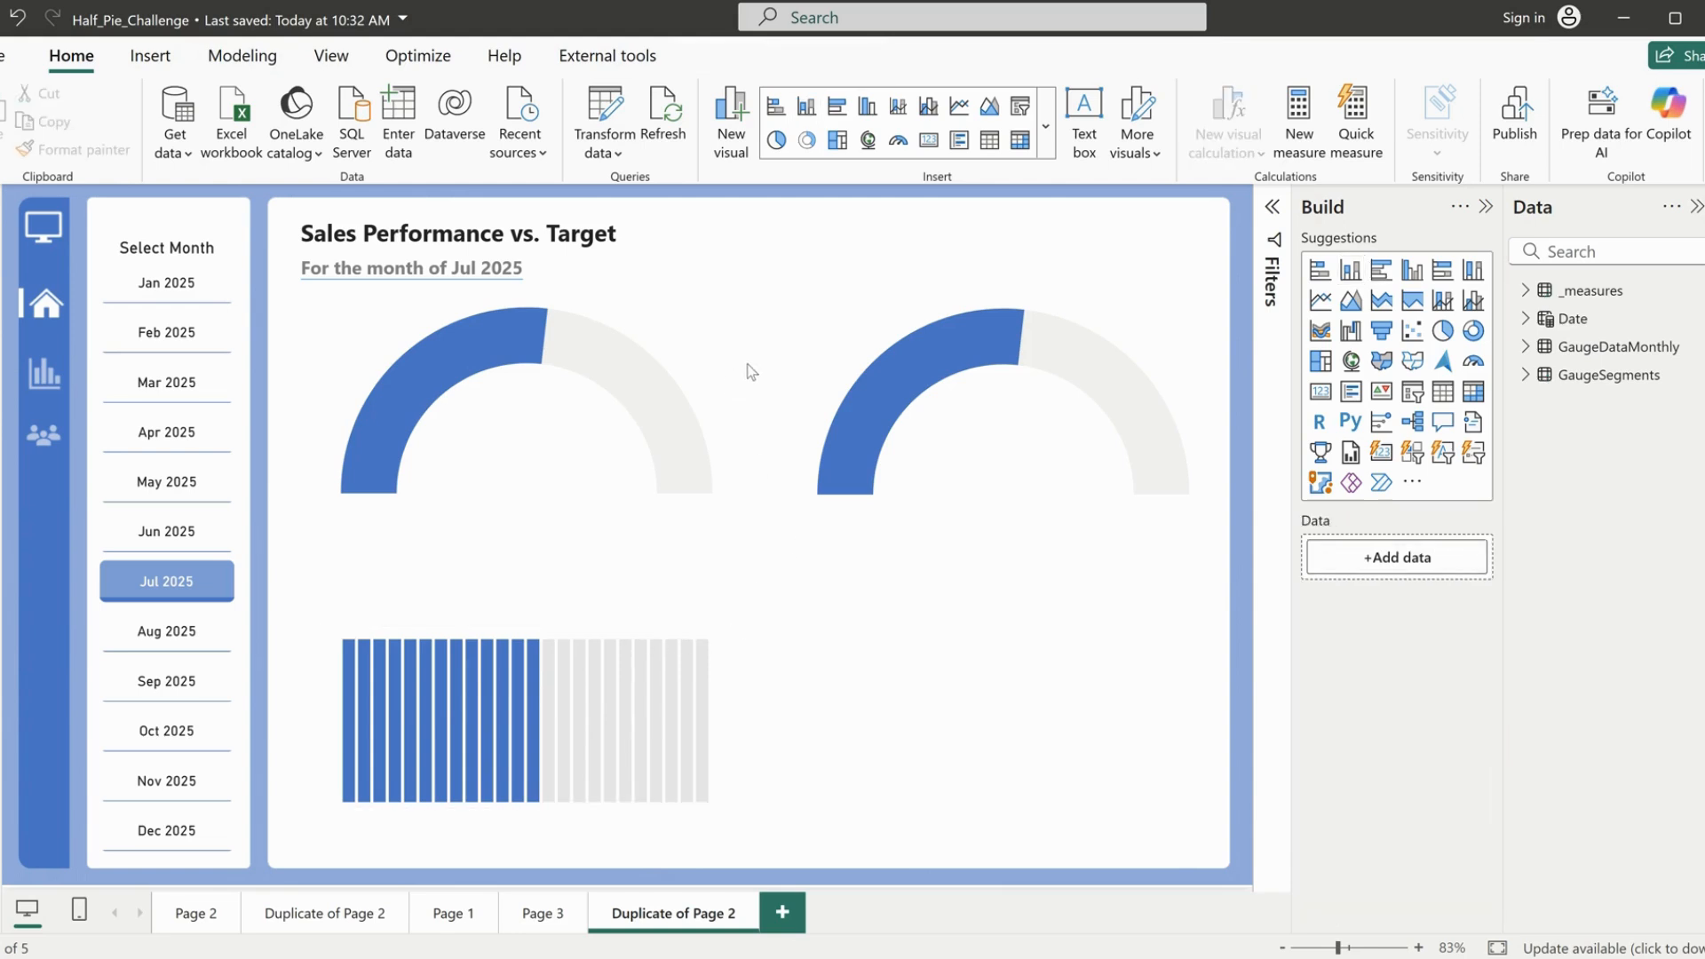
# Step: Insert an empty gauge visual beside the remaining column chart, move it up, and make it taller
pyautogui.click(497, 466)
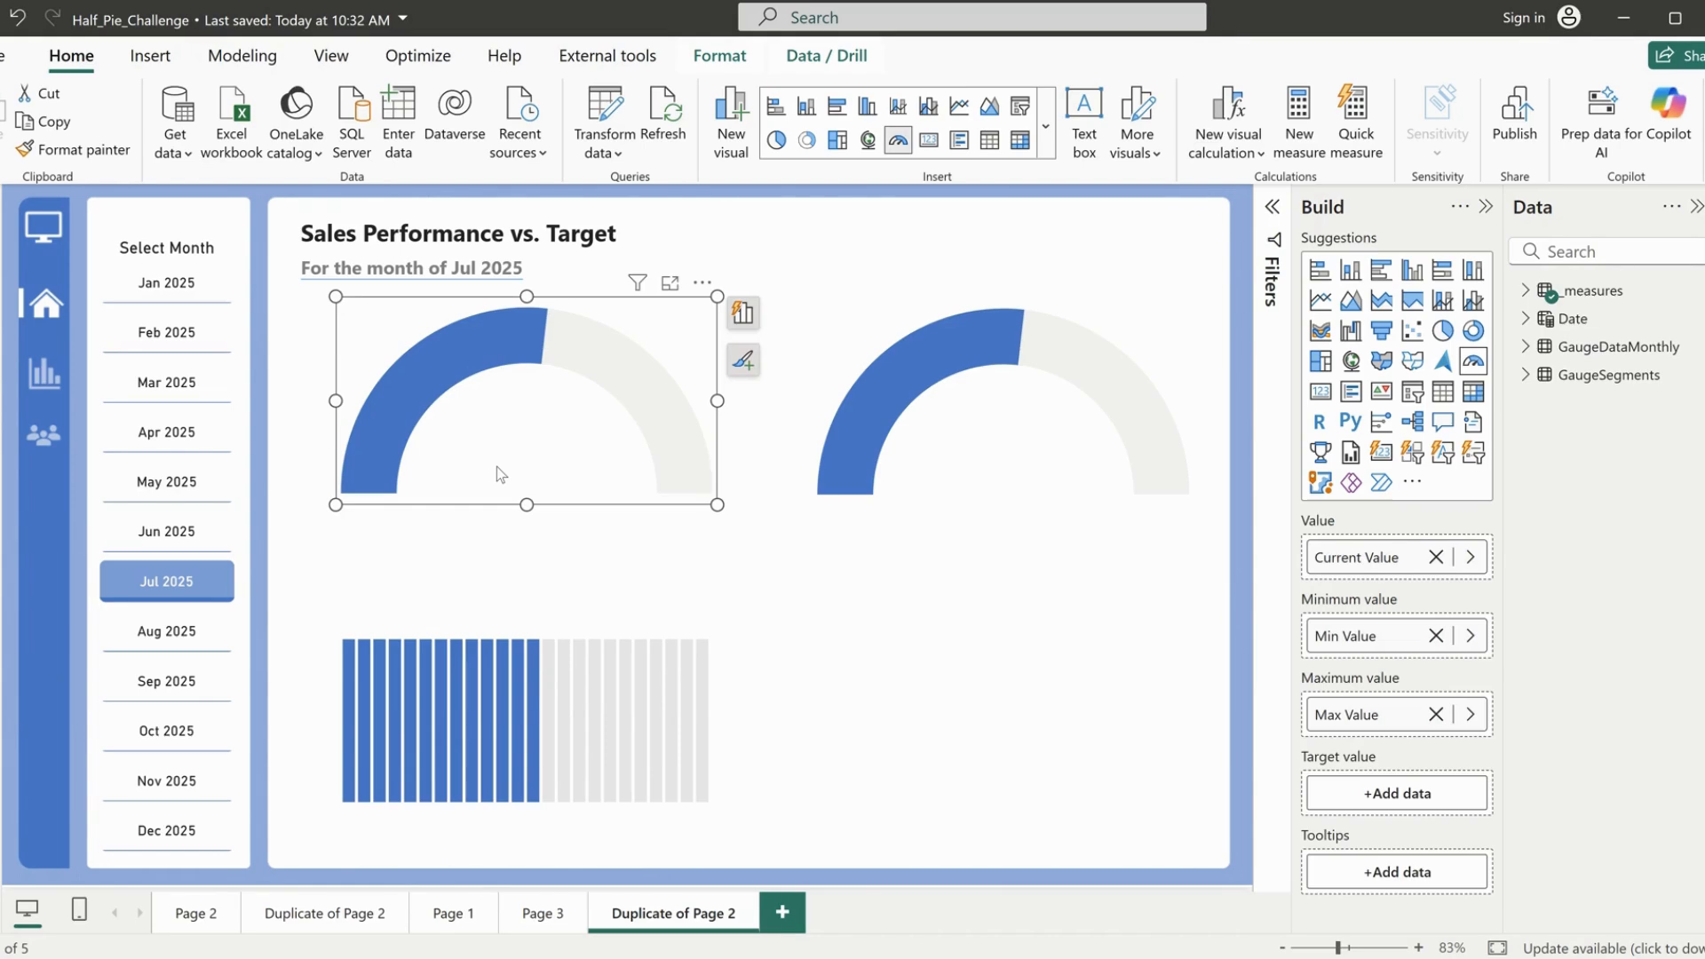
pyautogui.click(870, 247)
pyautogui.click(899, 140)
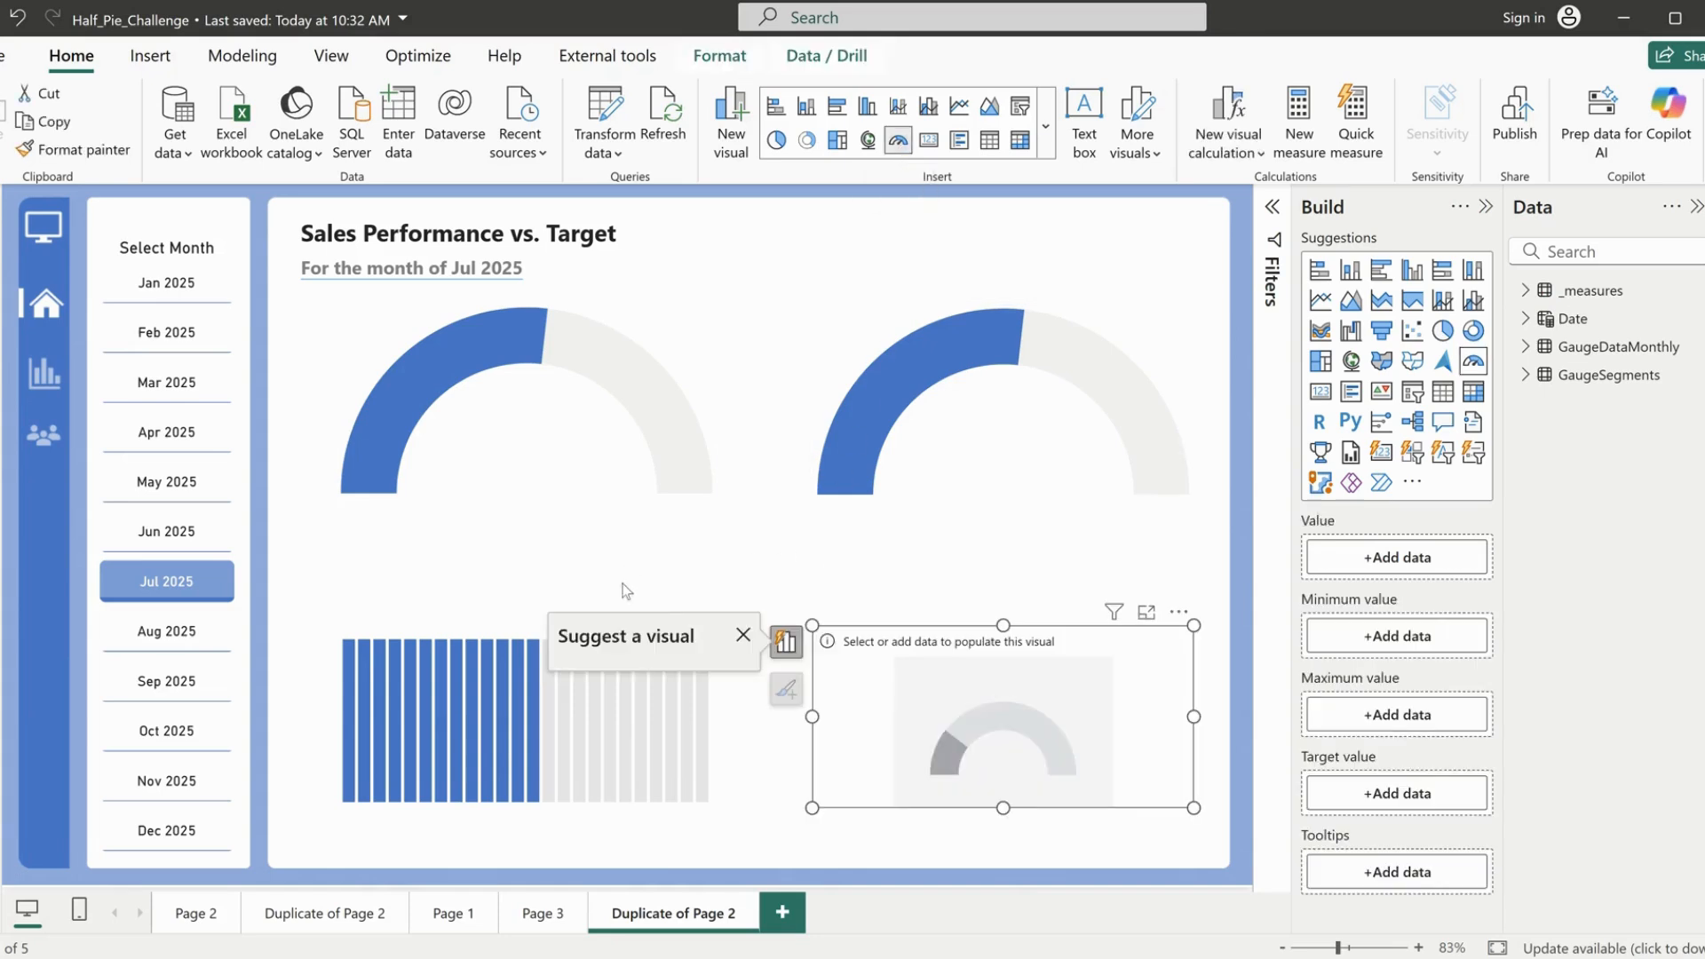
pyautogui.moveTo(915, 636); pyautogui.dragTo(859, 589)
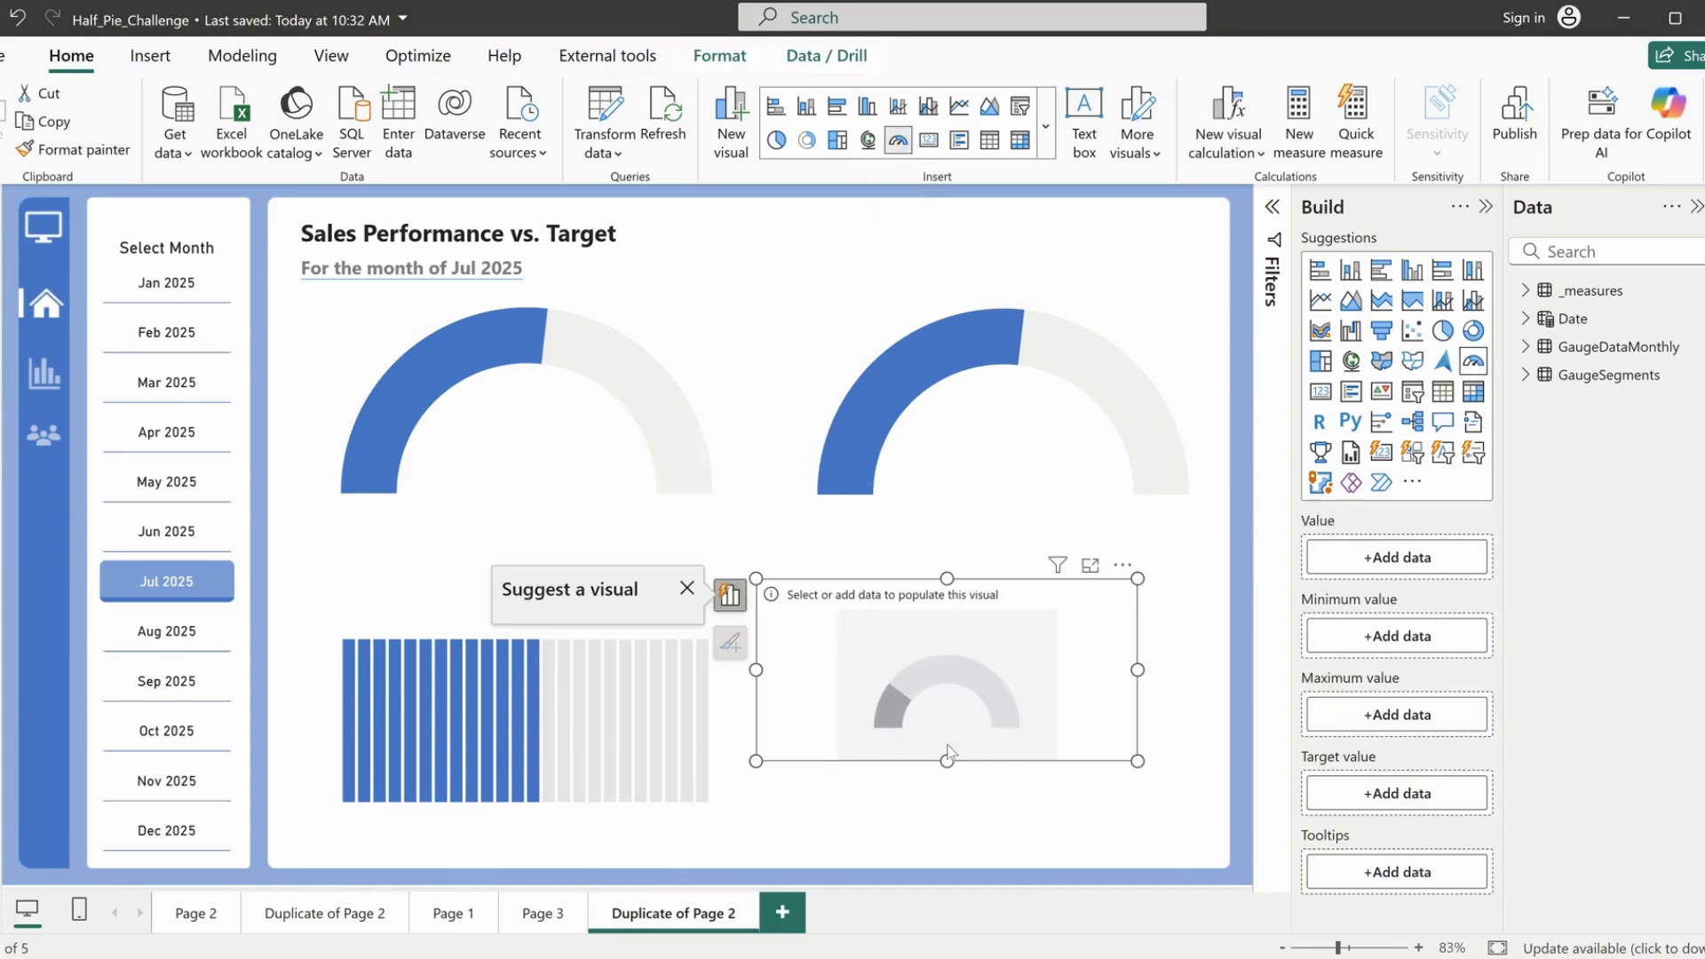
pyautogui.moveTo(947, 757); pyautogui.dragTo(966, 829)
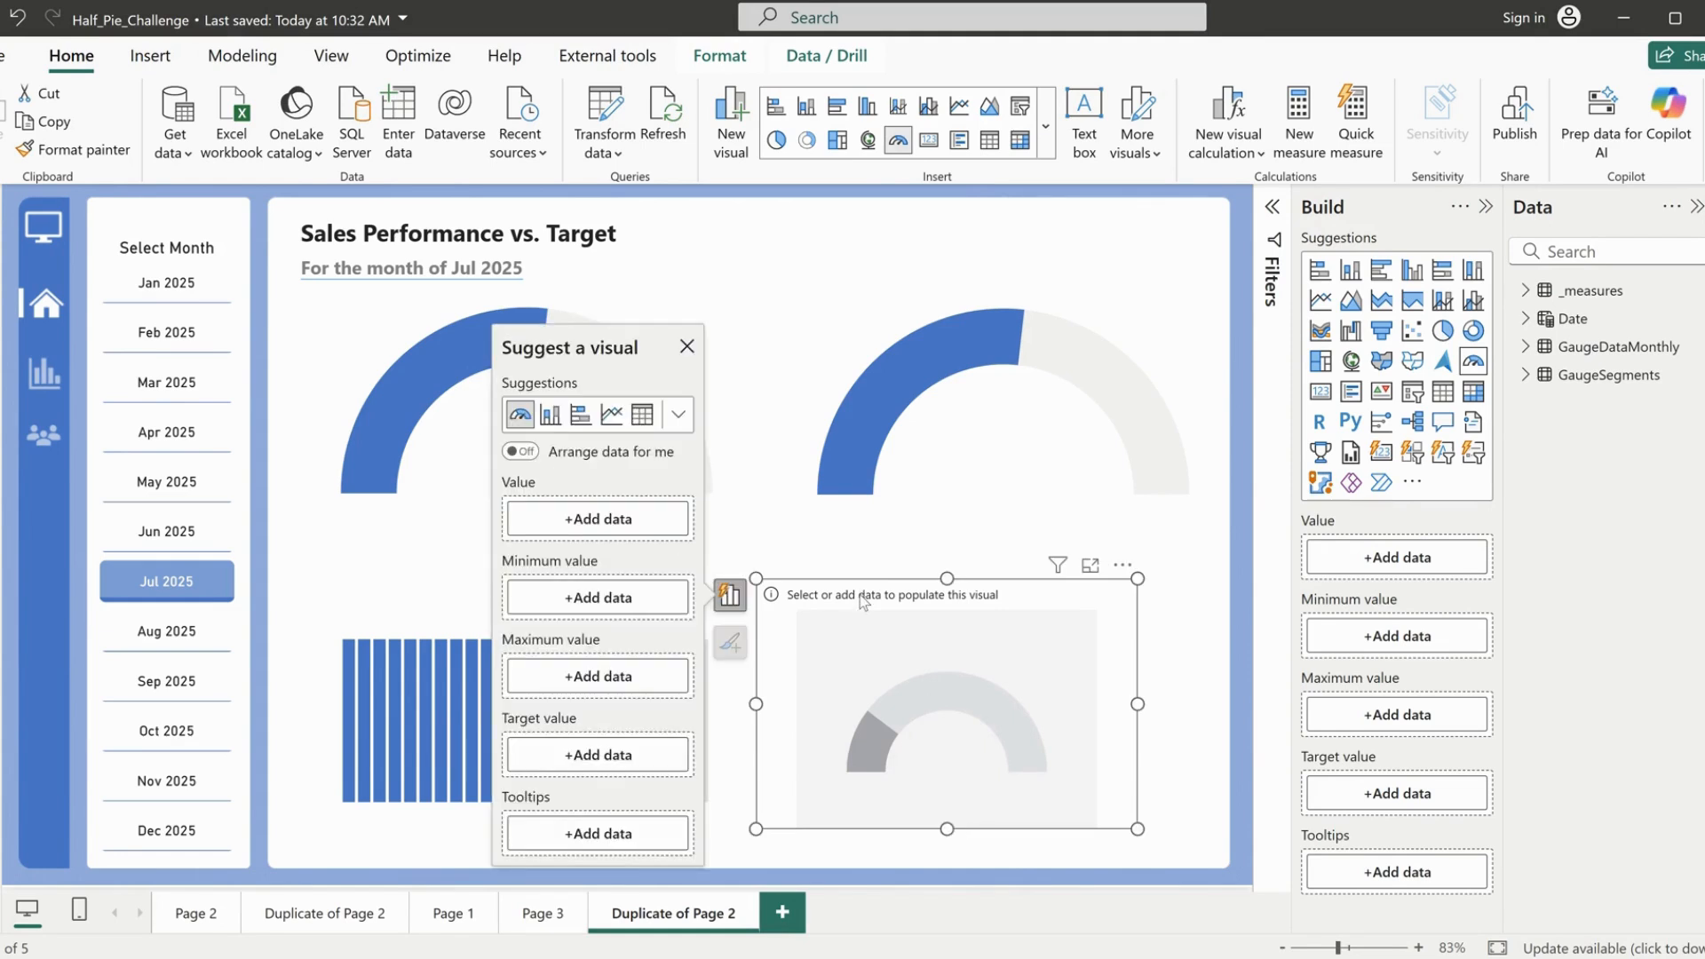
# Step: Examine the GaugeDataMonthly and GaugeSegments tables in Table view, and return to the report page
pyautogui.click(1527, 348)
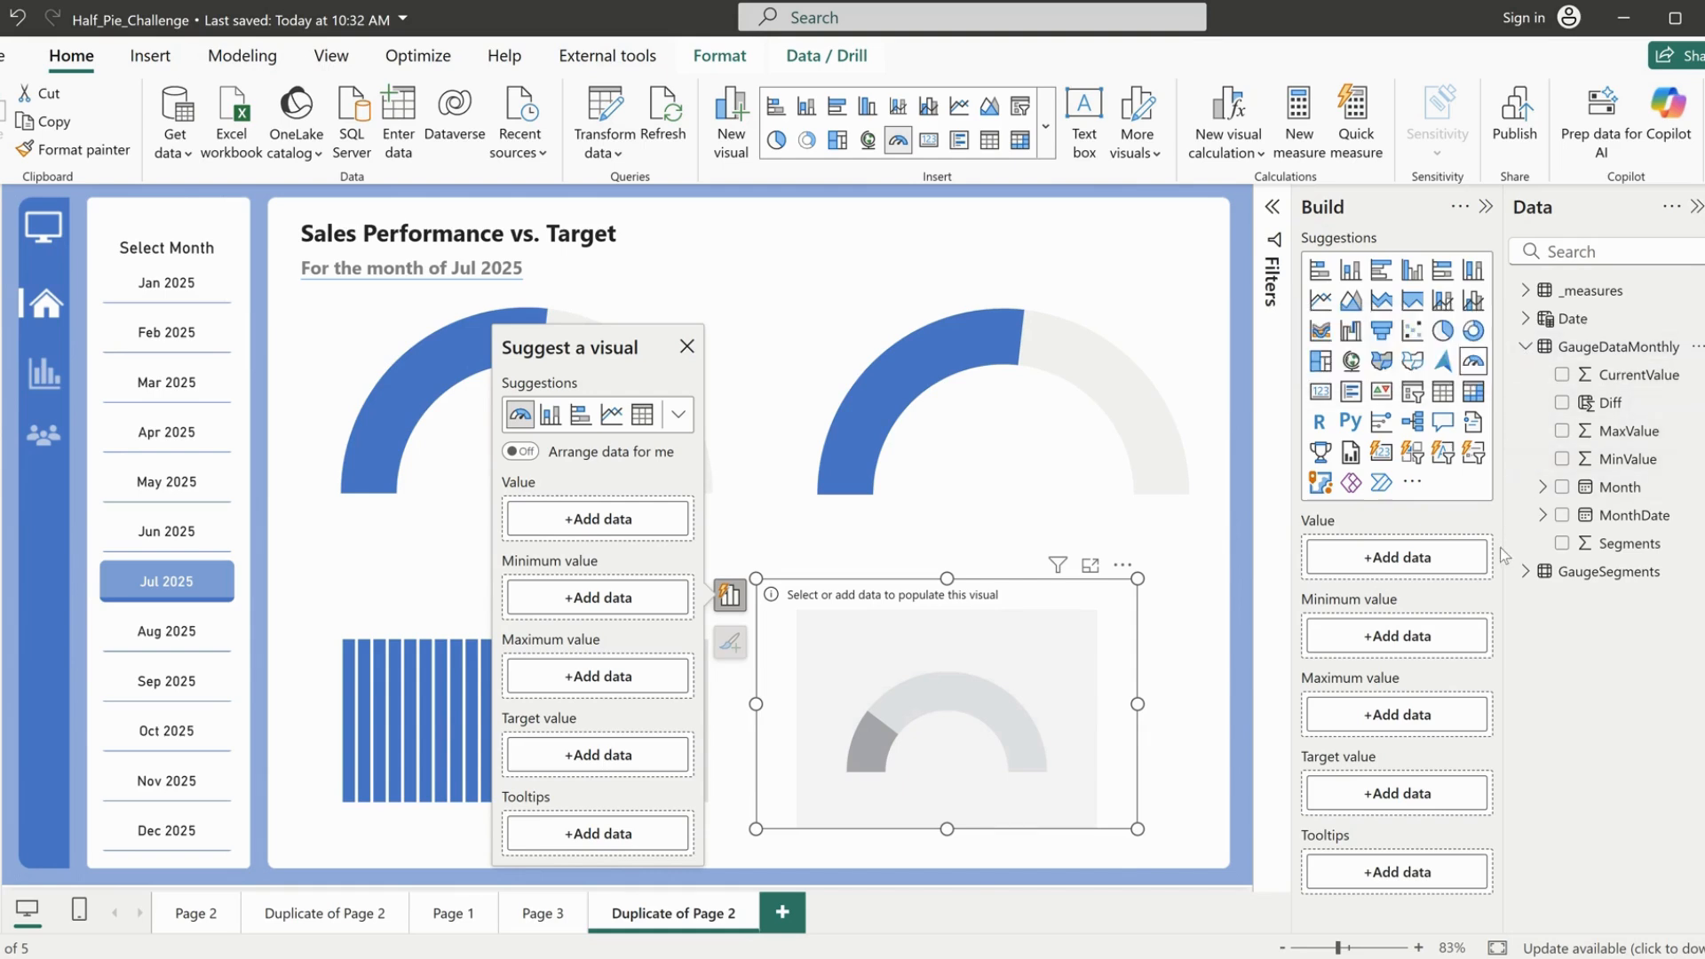
pyautogui.click(1580, 352)
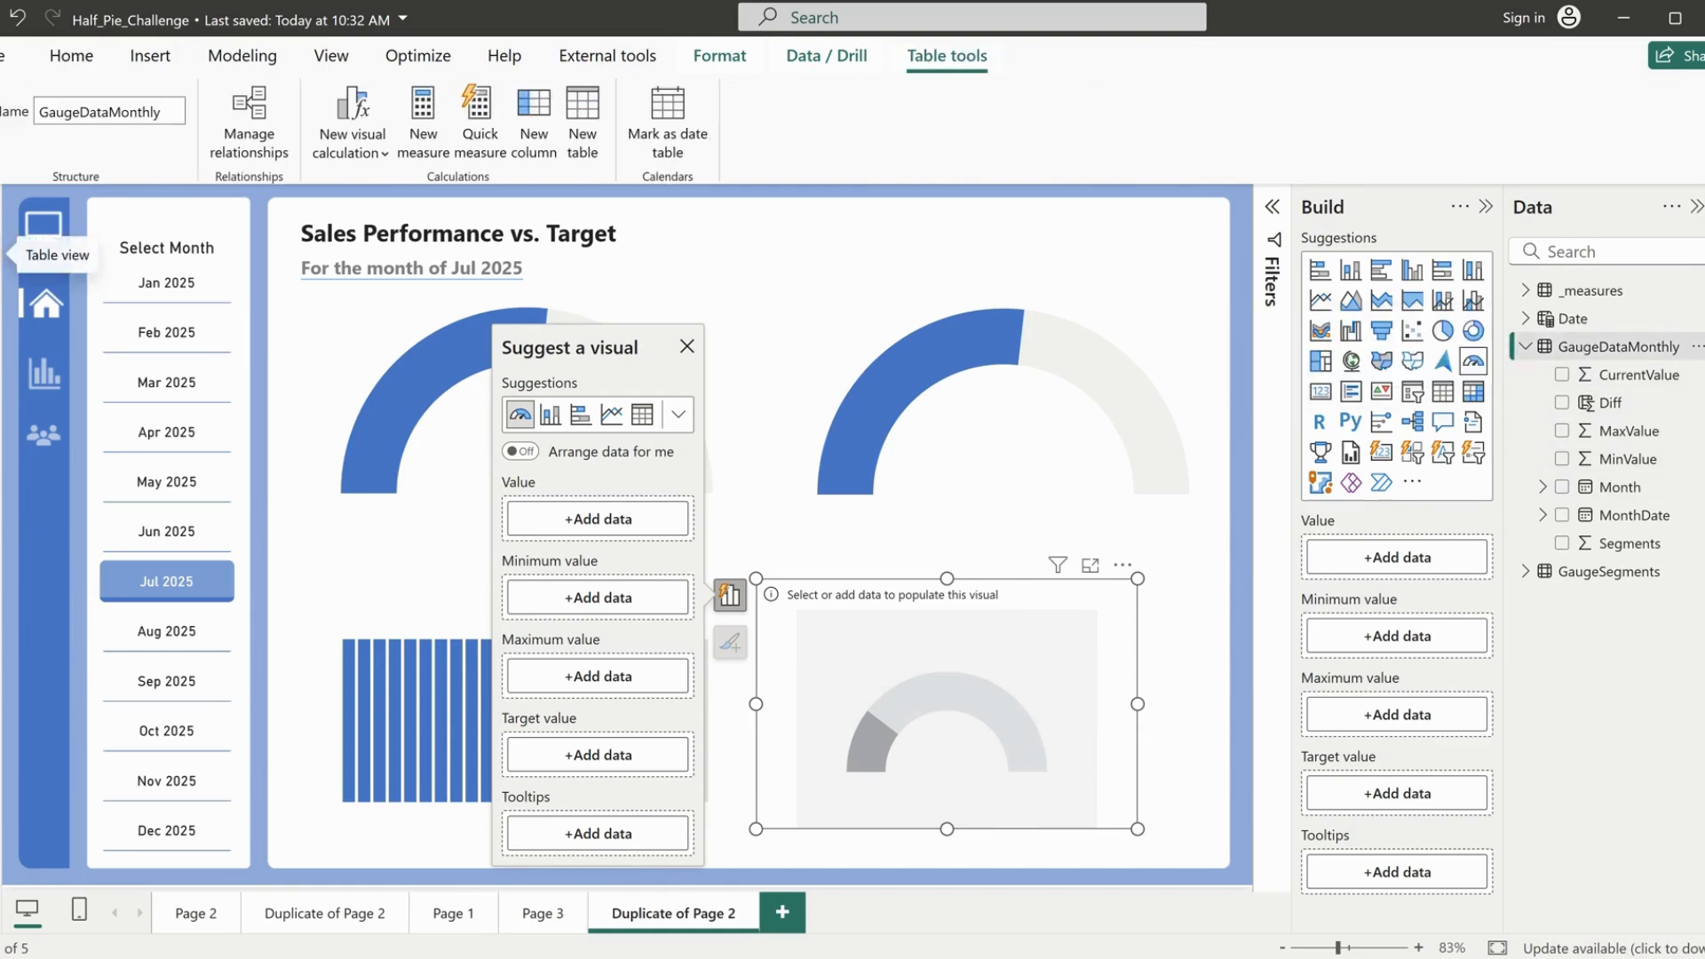
pyautogui.click(43, 227)
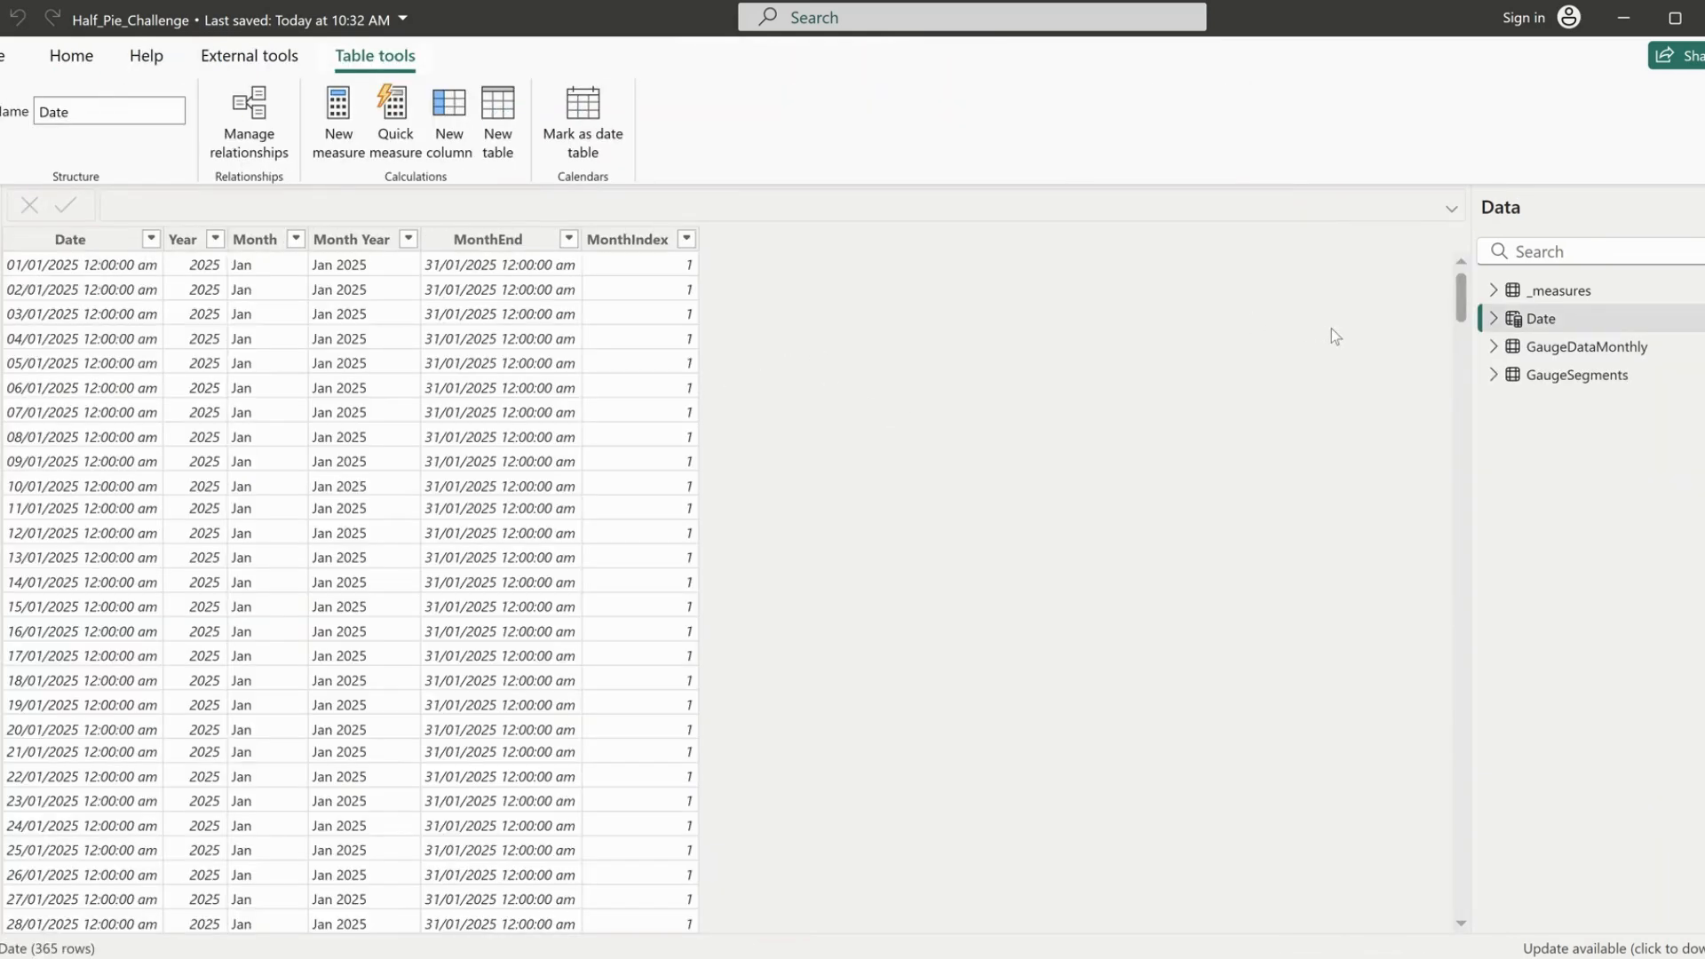
pyautogui.click(1553, 349)
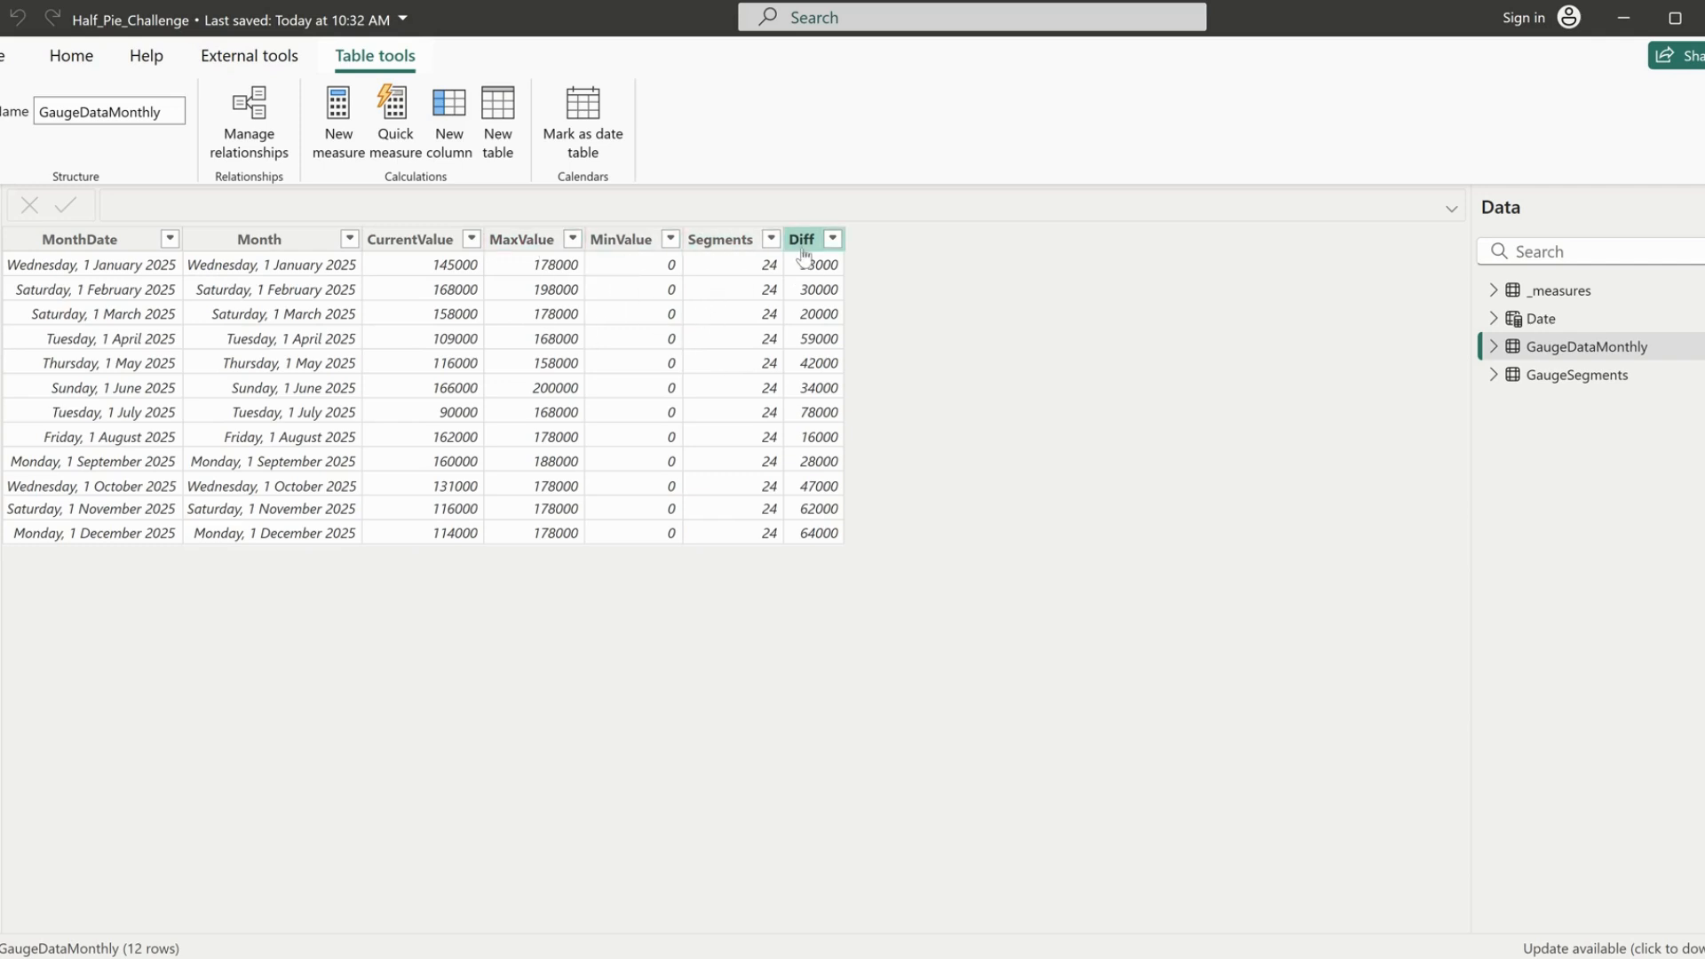
pyautogui.click(1549, 376)
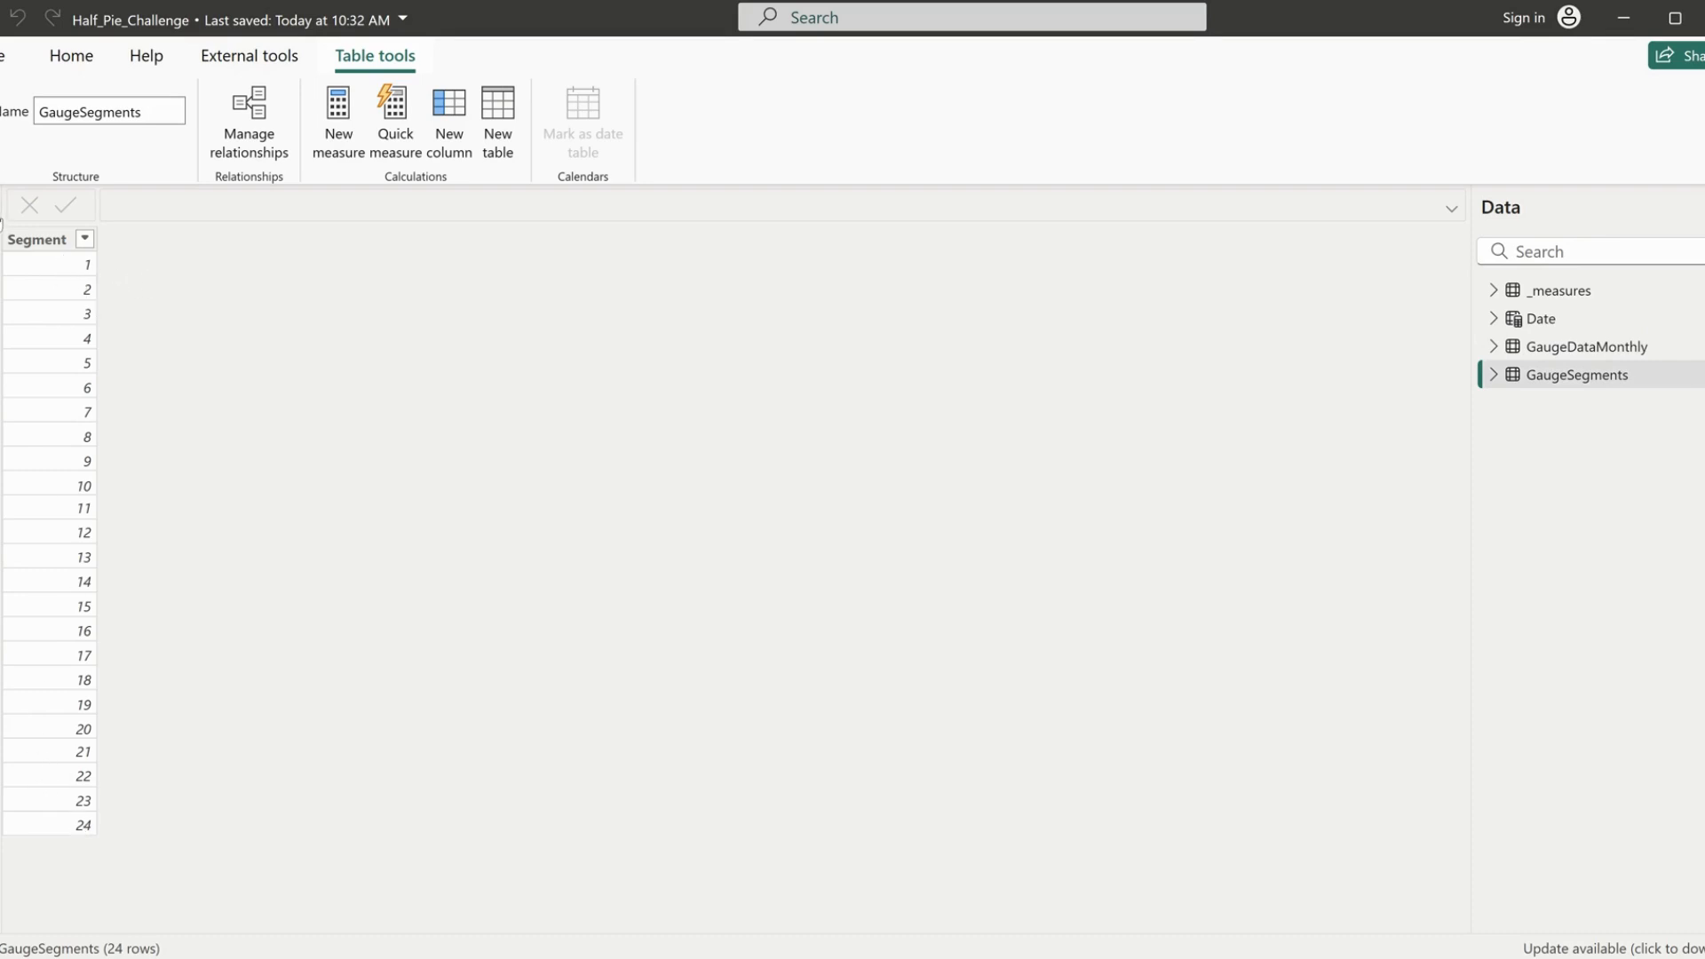
pyautogui.click(71, 55)
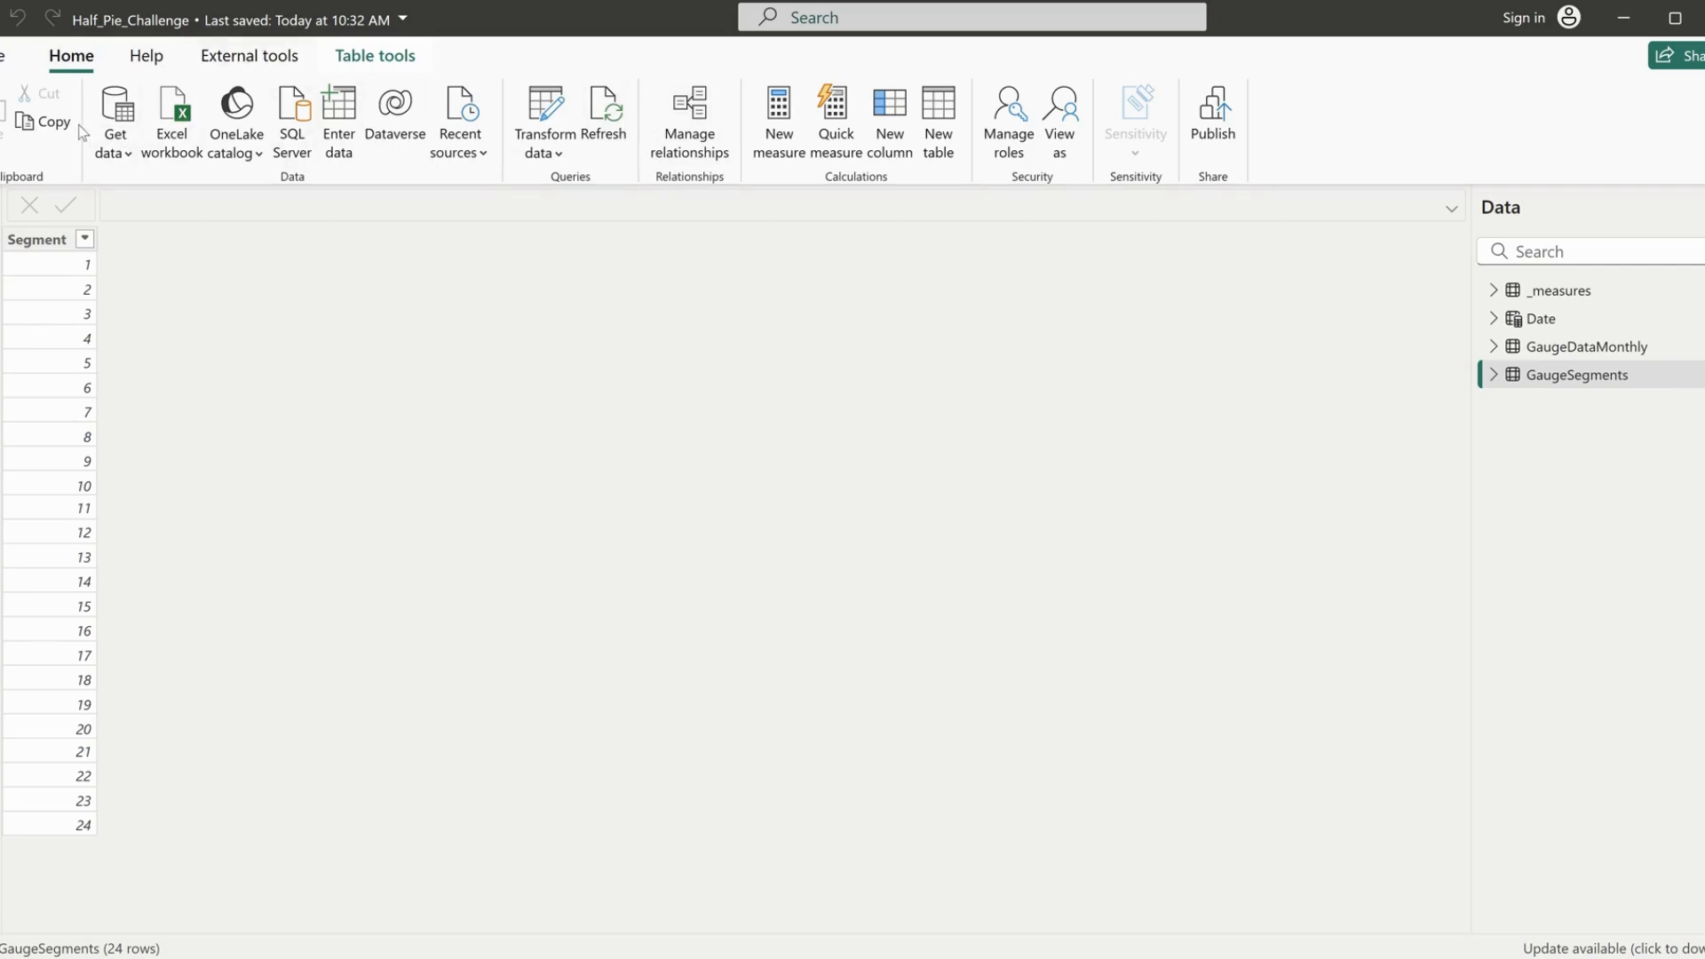
pyautogui.click(0, 211)
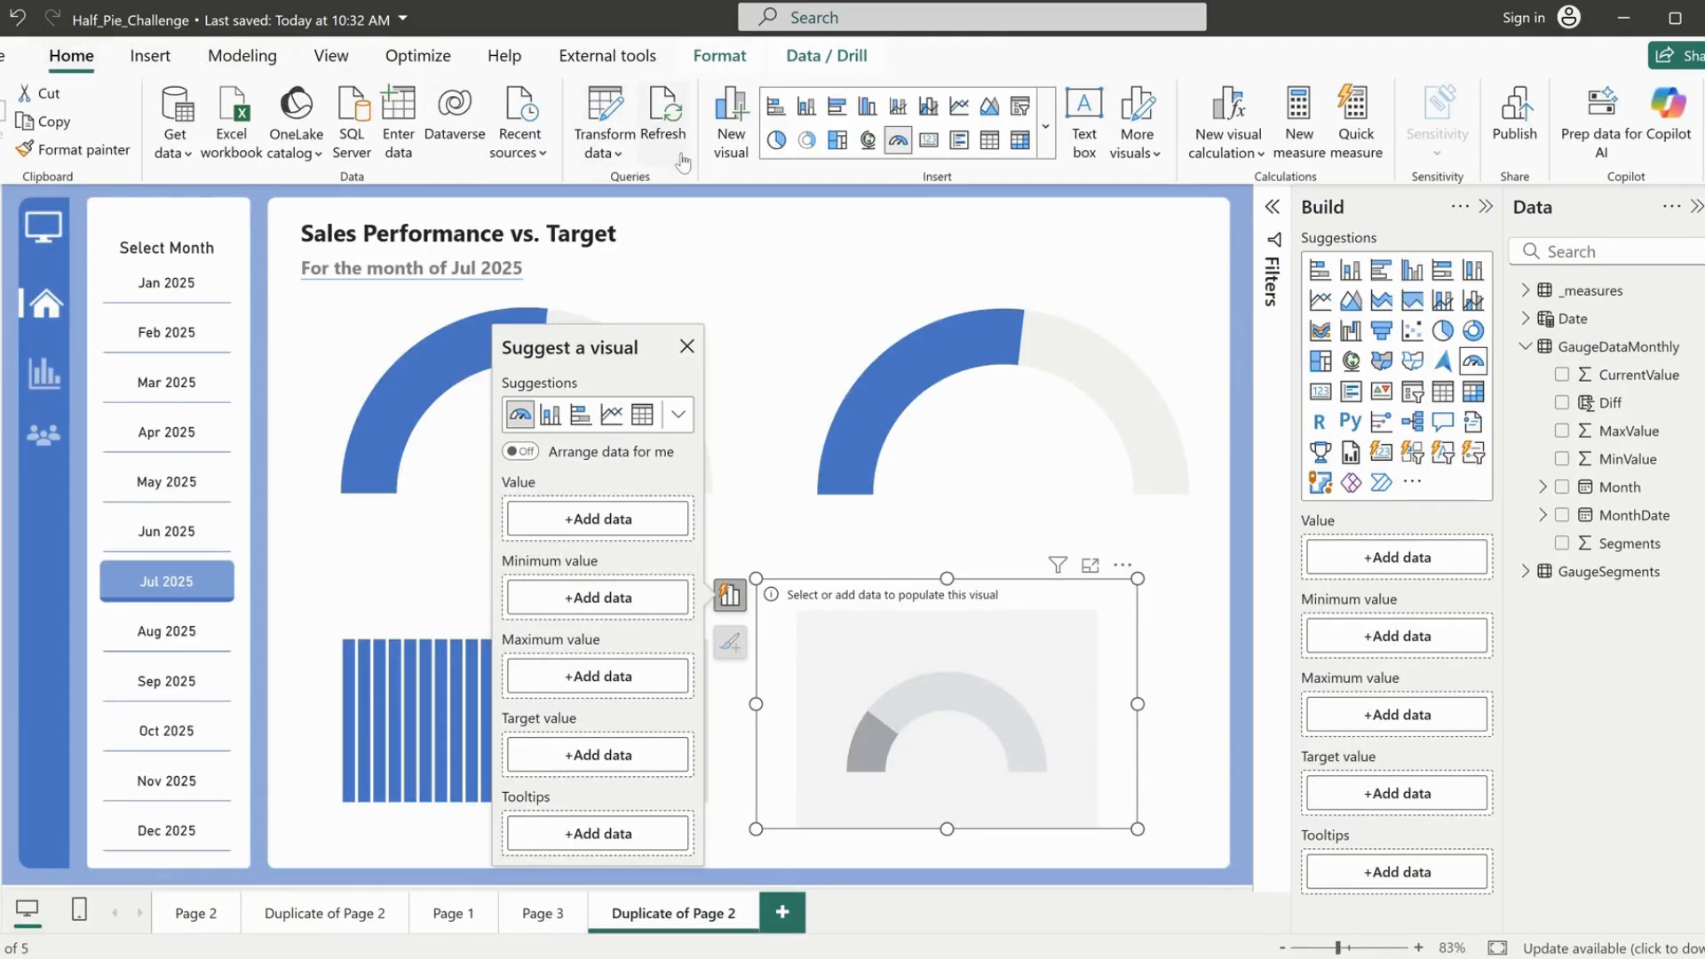
# Step: Look at the parameter types available for creating a new parameter in the model
pyautogui.click(252, 59)
pyautogui.click(604, 151)
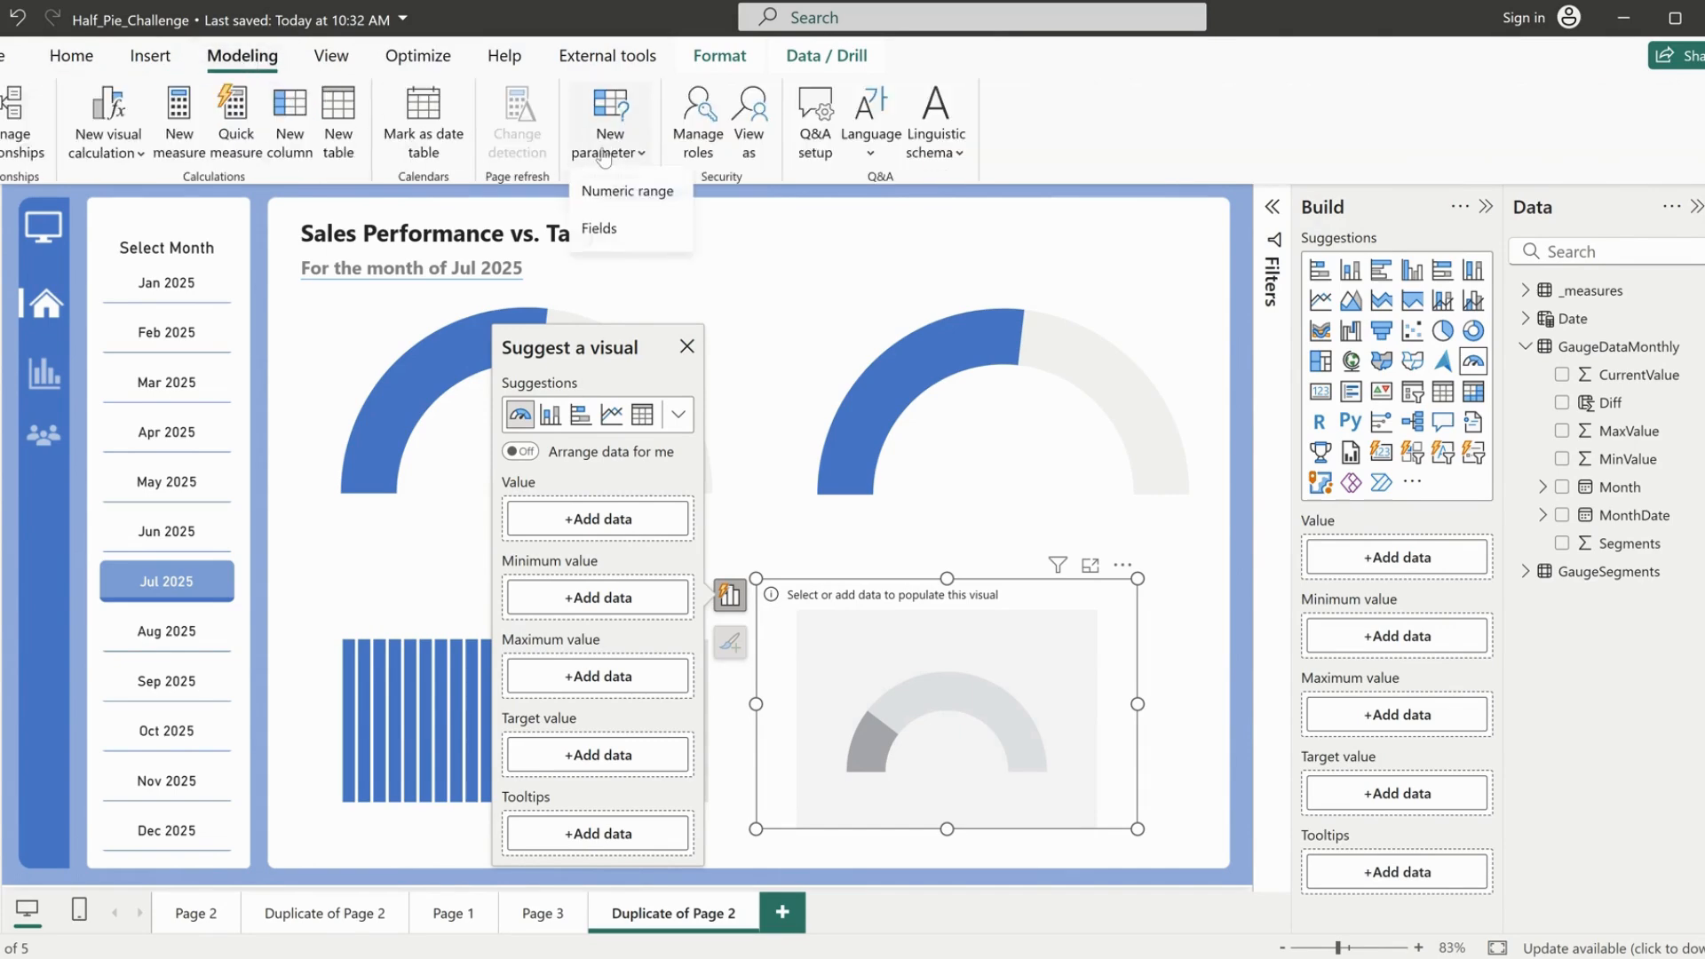
pyautogui.click(821, 230)
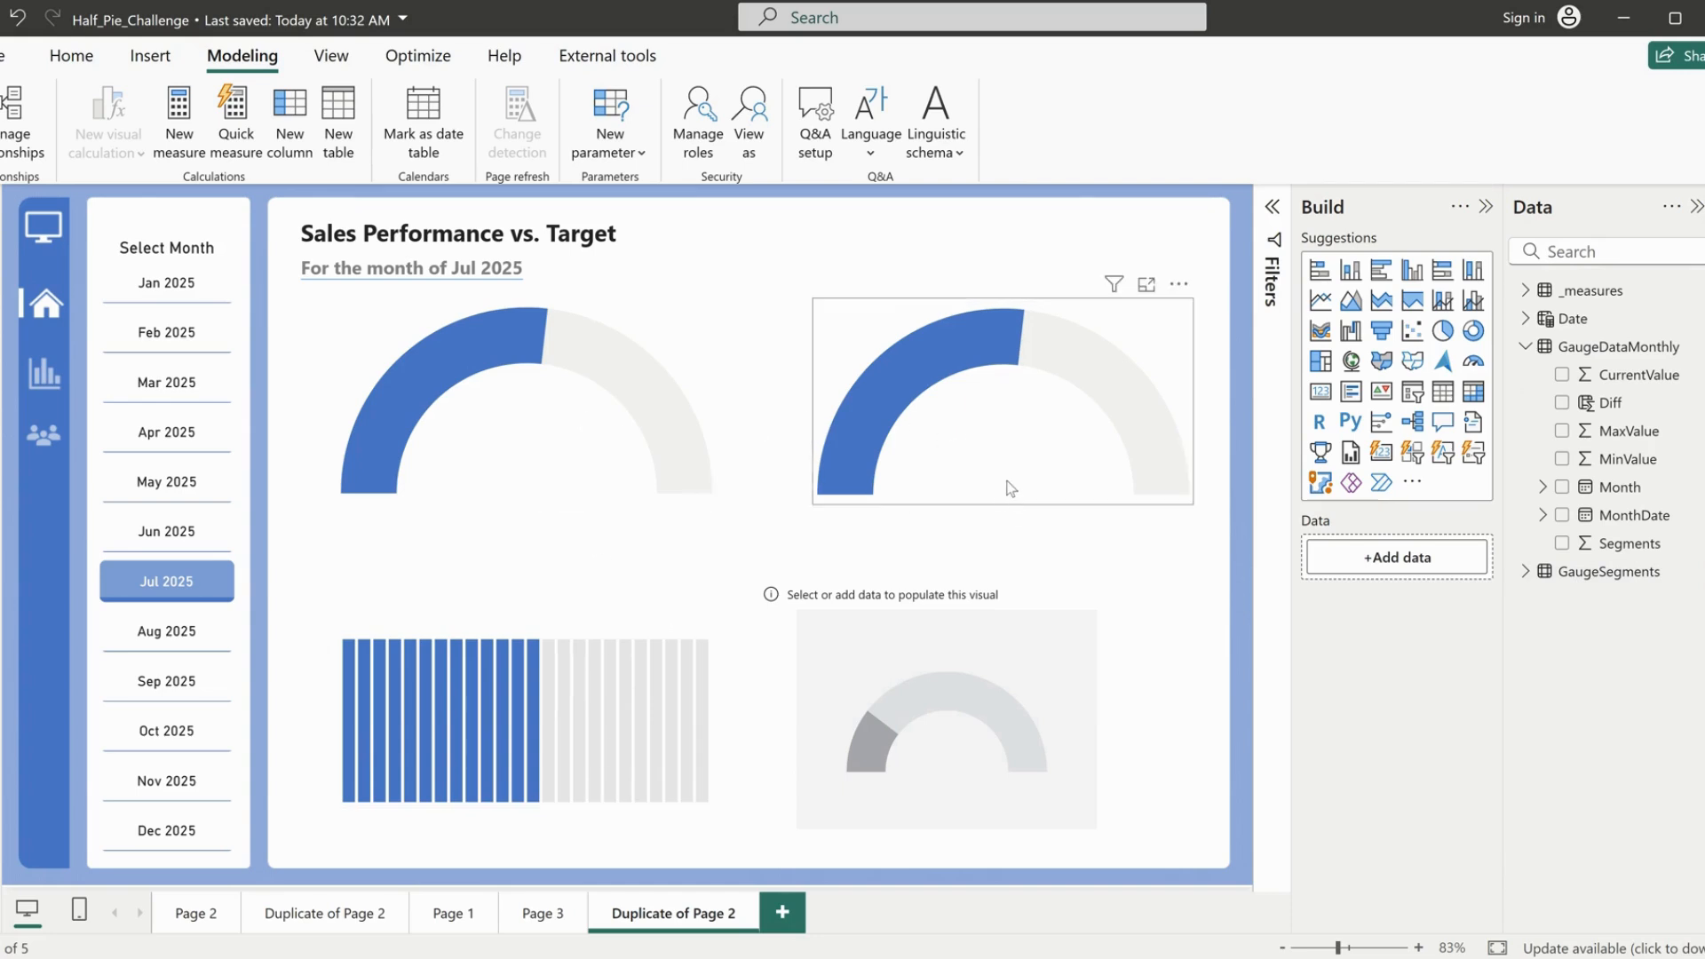
# Step: Populate the empty lower-right gauge with CurrentValue as value, MinValue as minimum and MaxValue as maximum
pyautogui.click(892, 600)
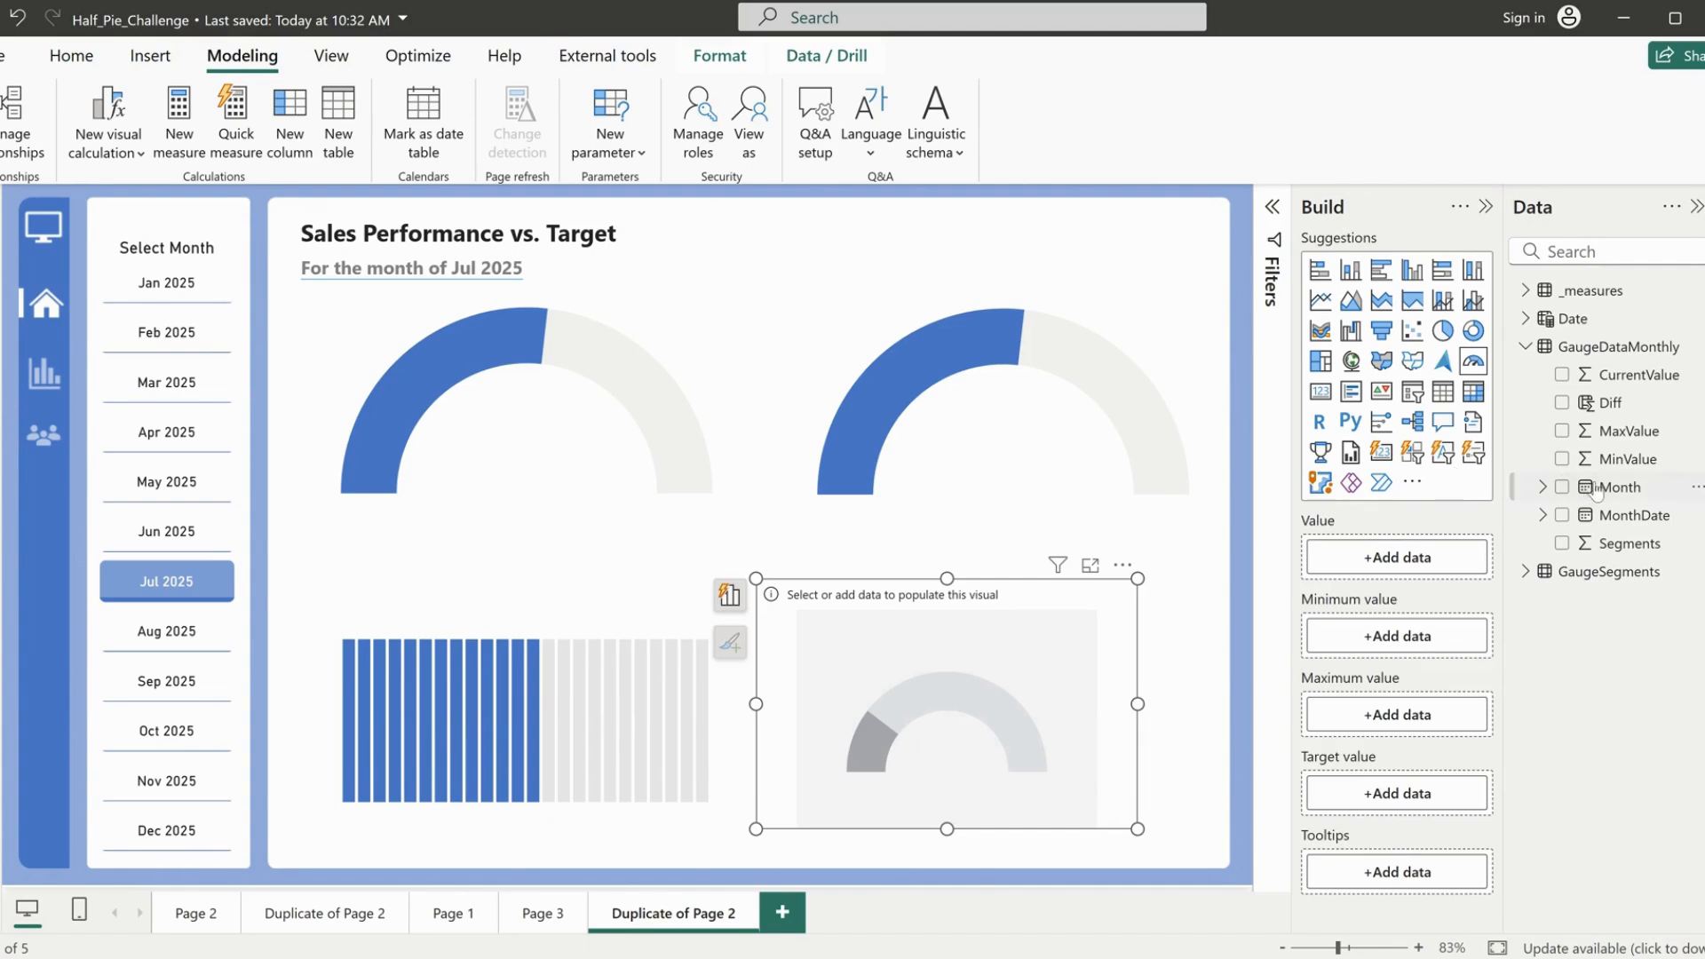
pyautogui.click(730, 597)
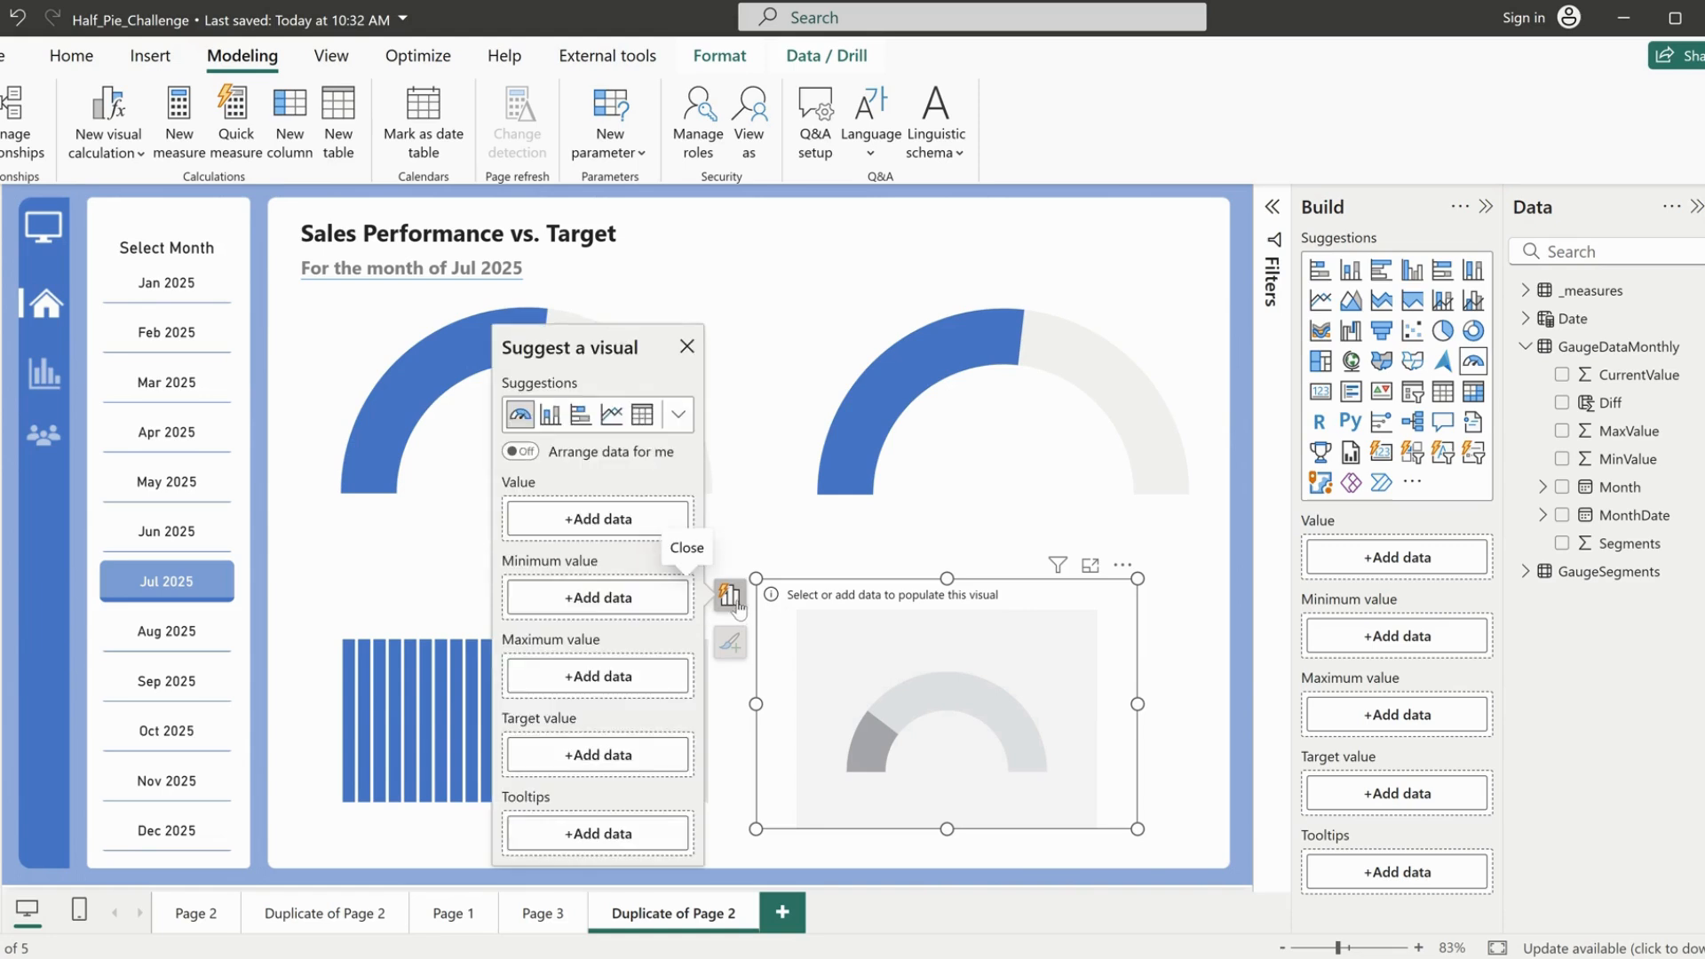
pyautogui.click(688, 348)
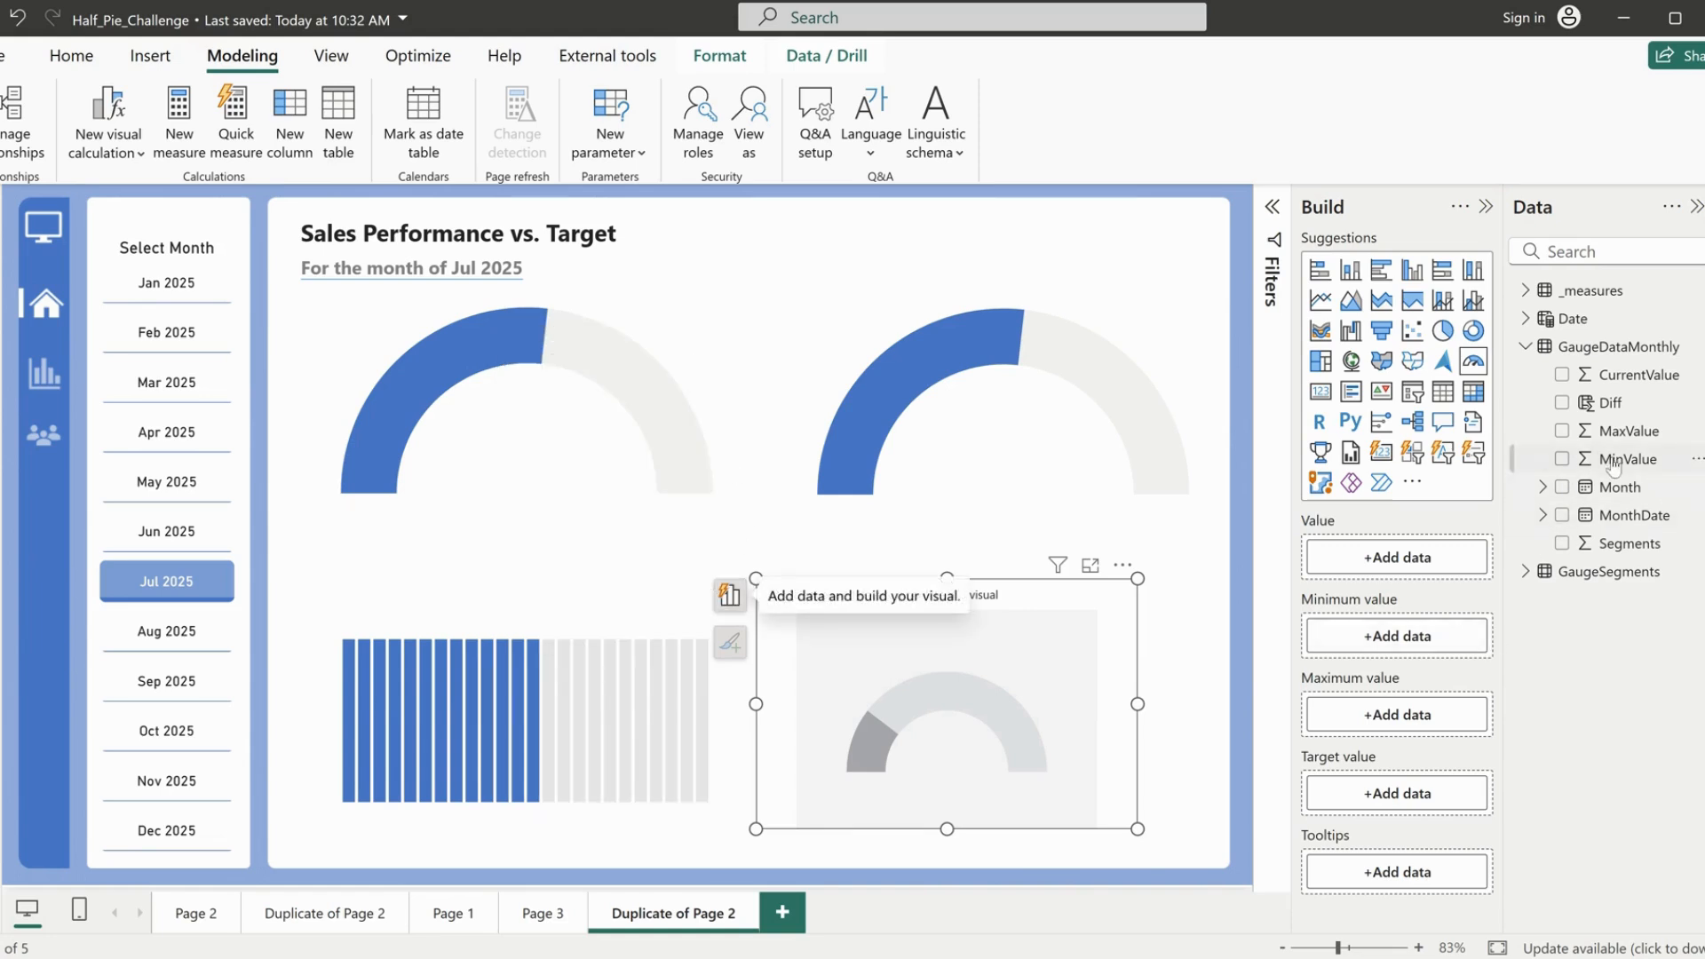
pyautogui.moveTo(1625, 458); pyautogui.dragTo(1397, 639)
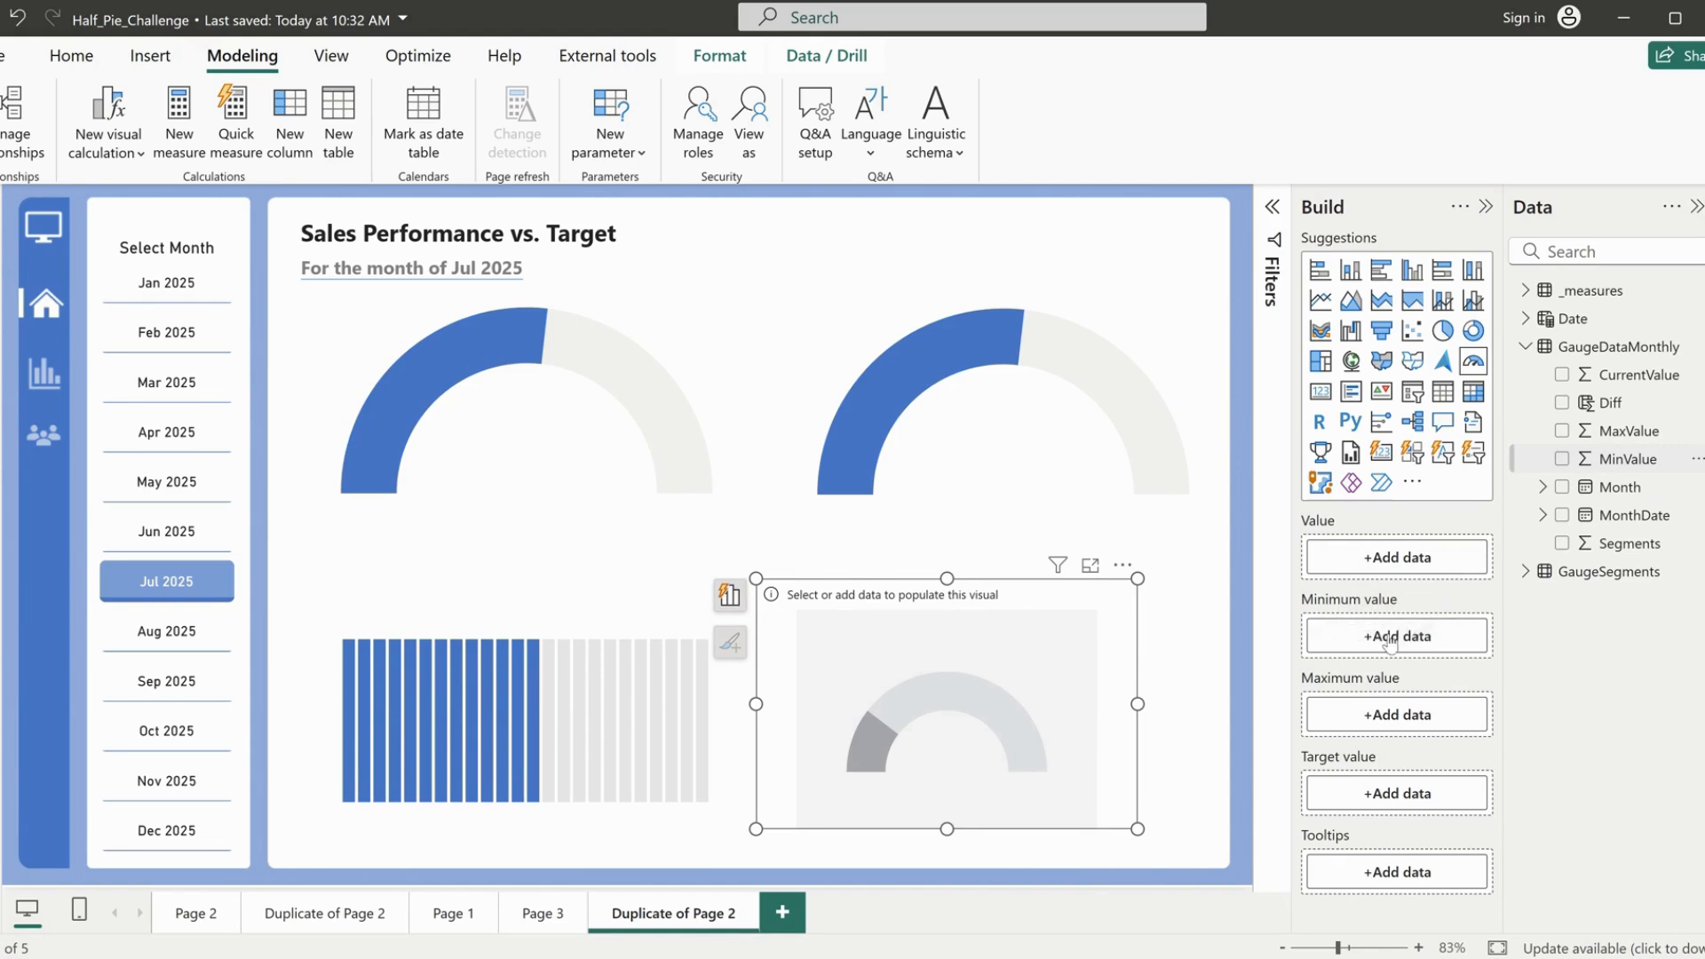
pyautogui.moveTo(1628, 439); pyautogui.dragTo(1403, 715)
pyautogui.moveTo(1640, 380); pyautogui.dragTo(1397, 559)
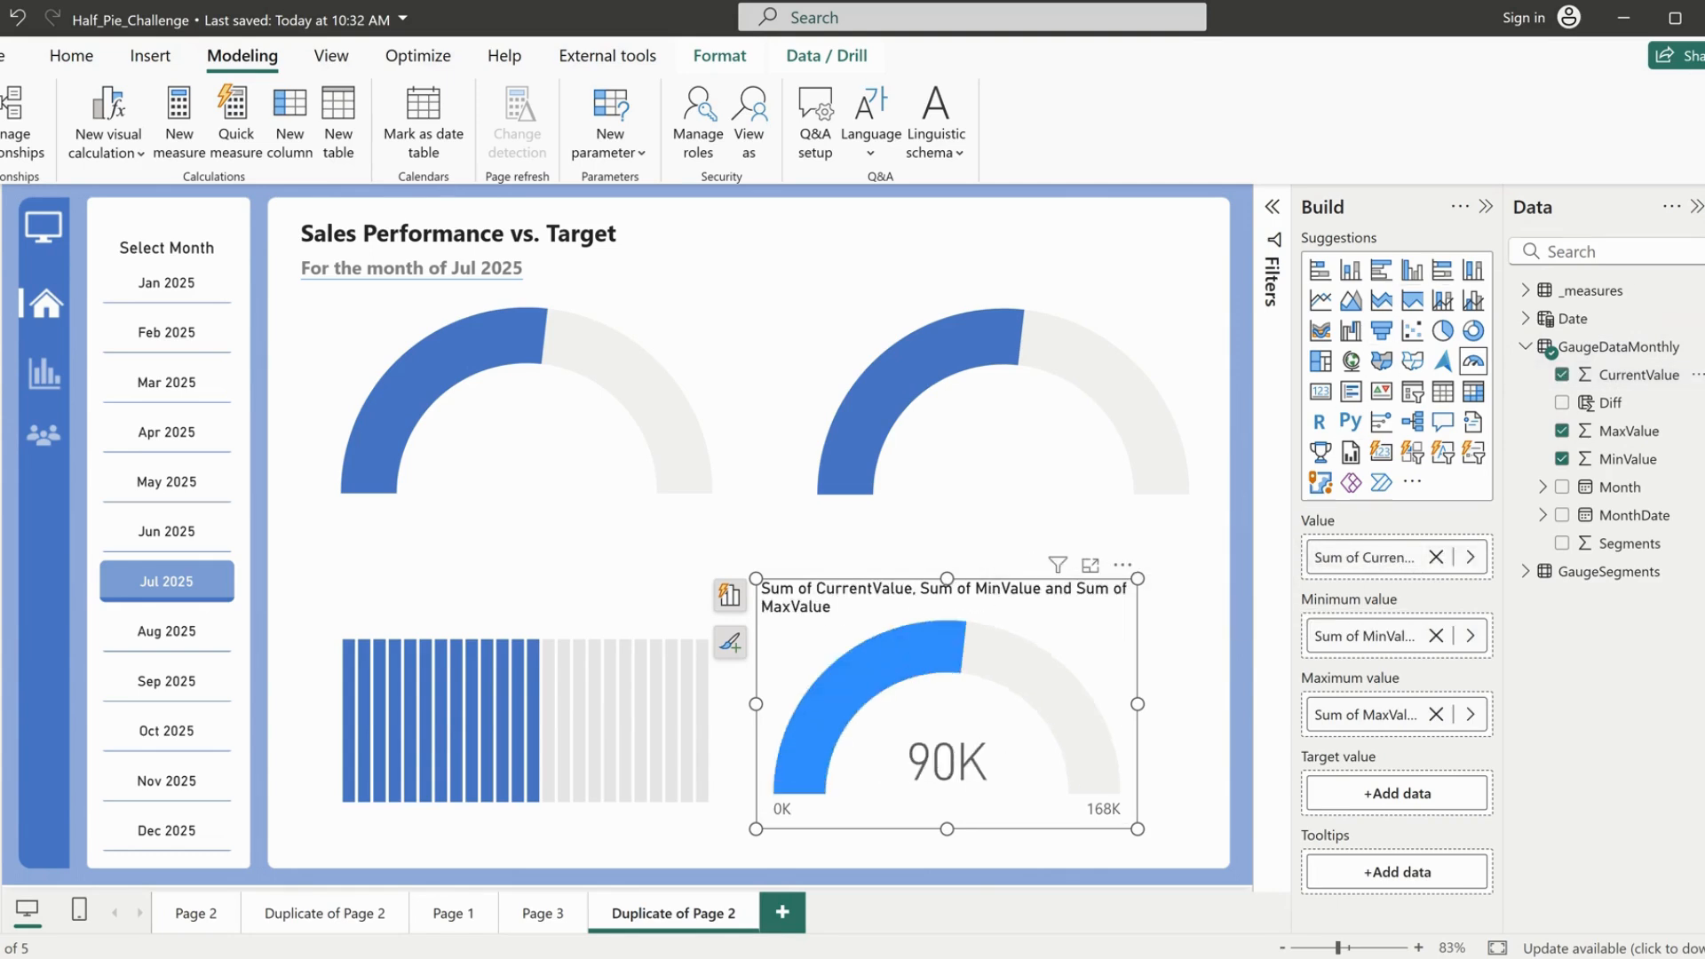
# Step: Turn off the title, data labels and callout value on the lower-right gauge
pyautogui.click(1704, 289)
pyautogui.click(1486, 208)
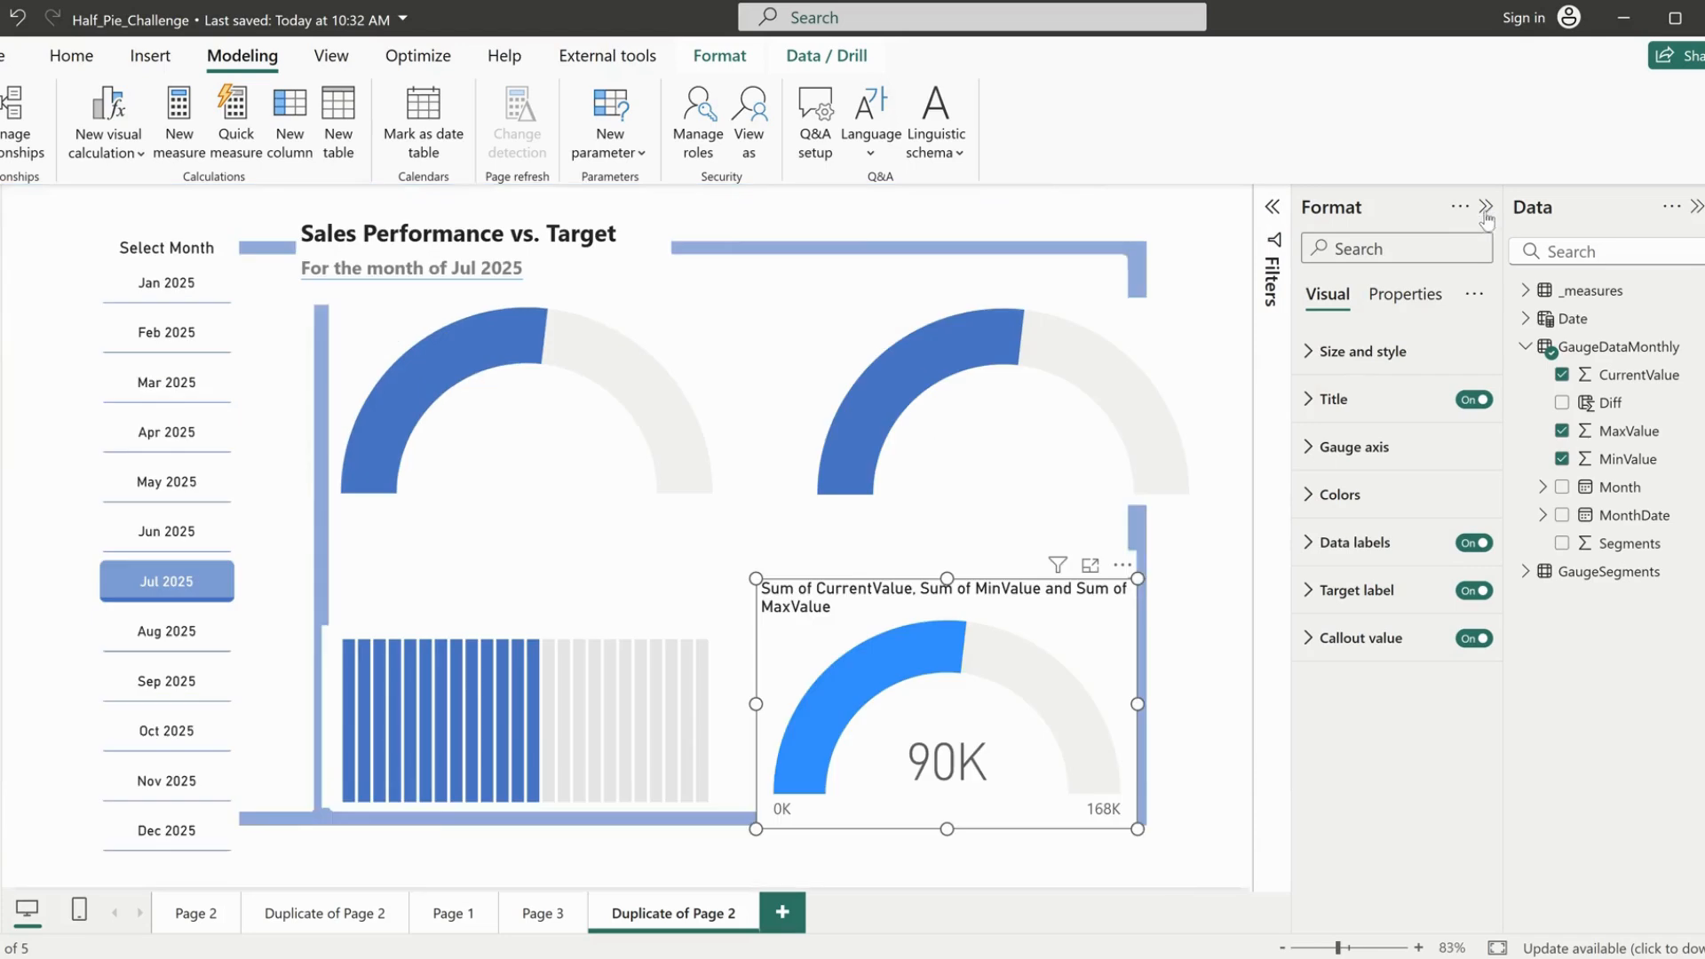
pyautogui.click(1467, 399)
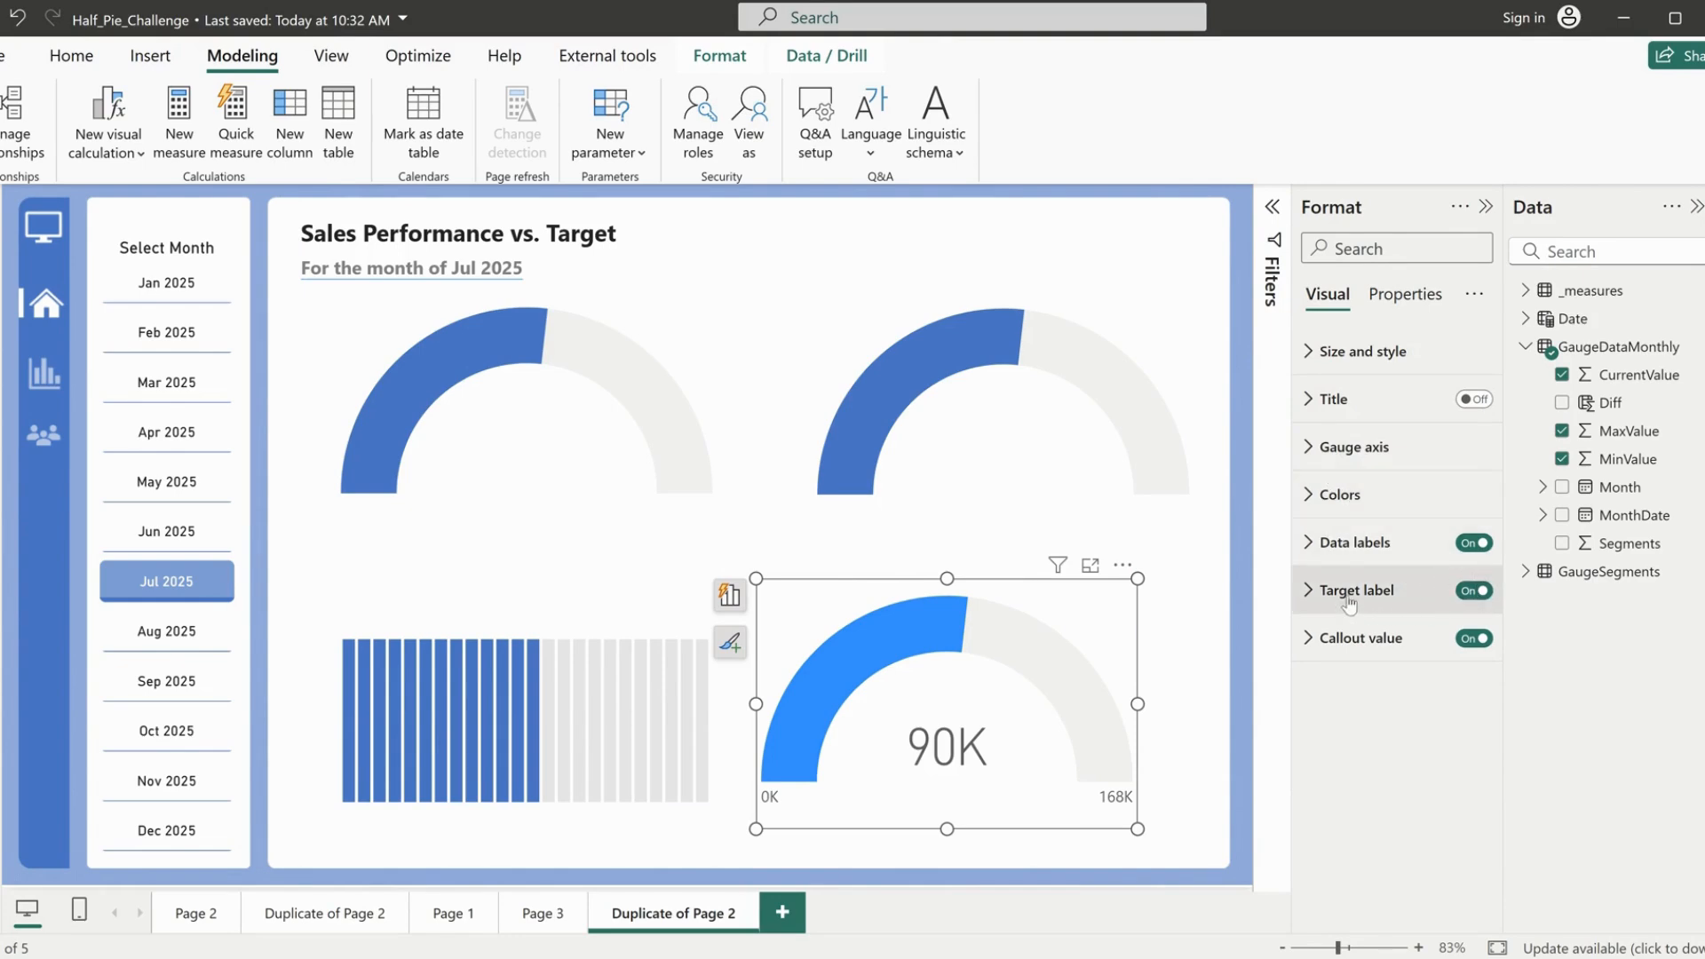
pyautogui.click(1473, 544)
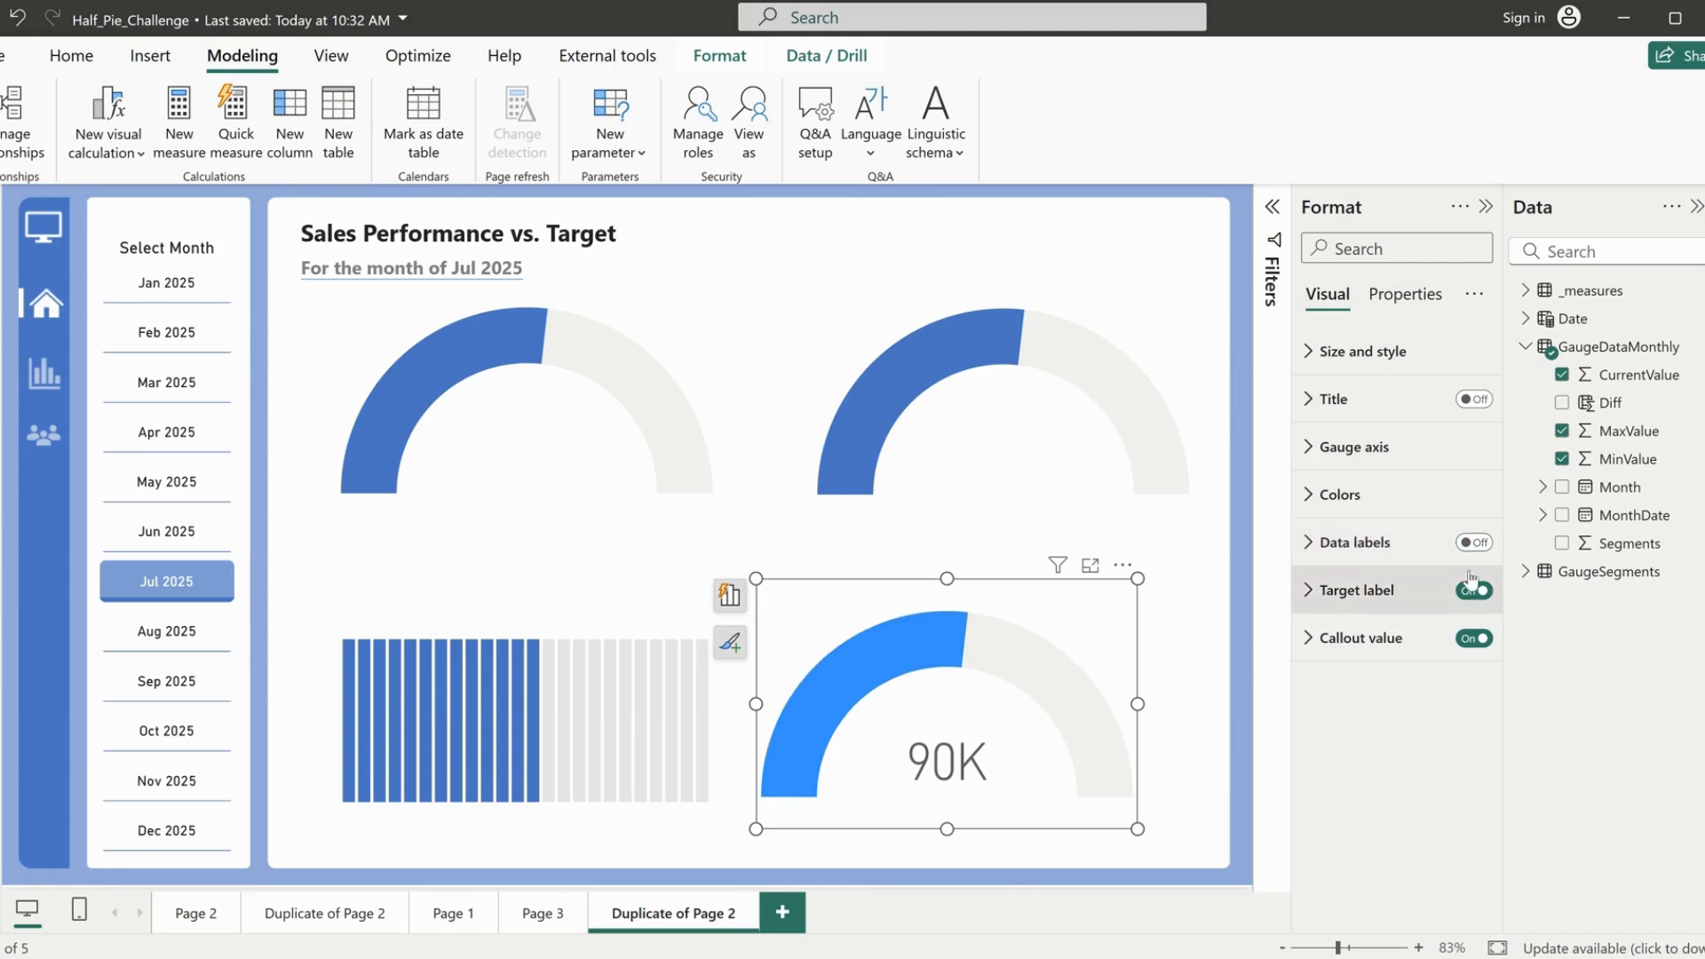
pyautogui.click(1474, 639)
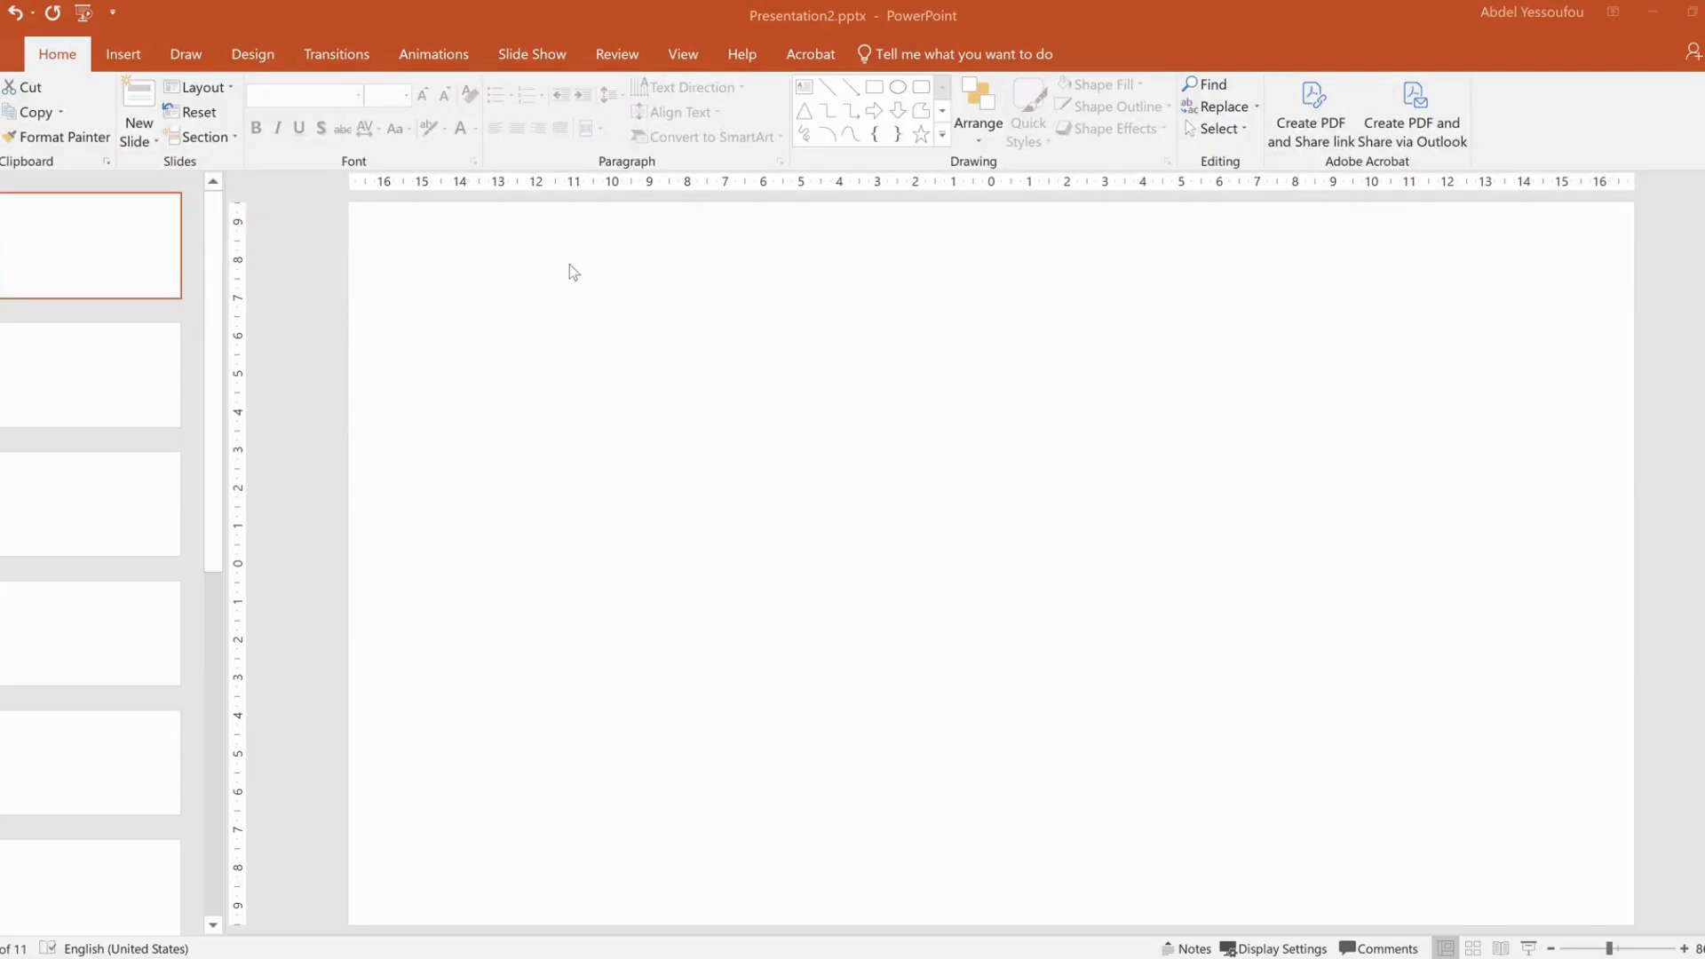
# Step: Switch to PowerPoint, draw a circle about 11 cm across on the blank slide, and open its shape options
pyautogui.click(577, 276)
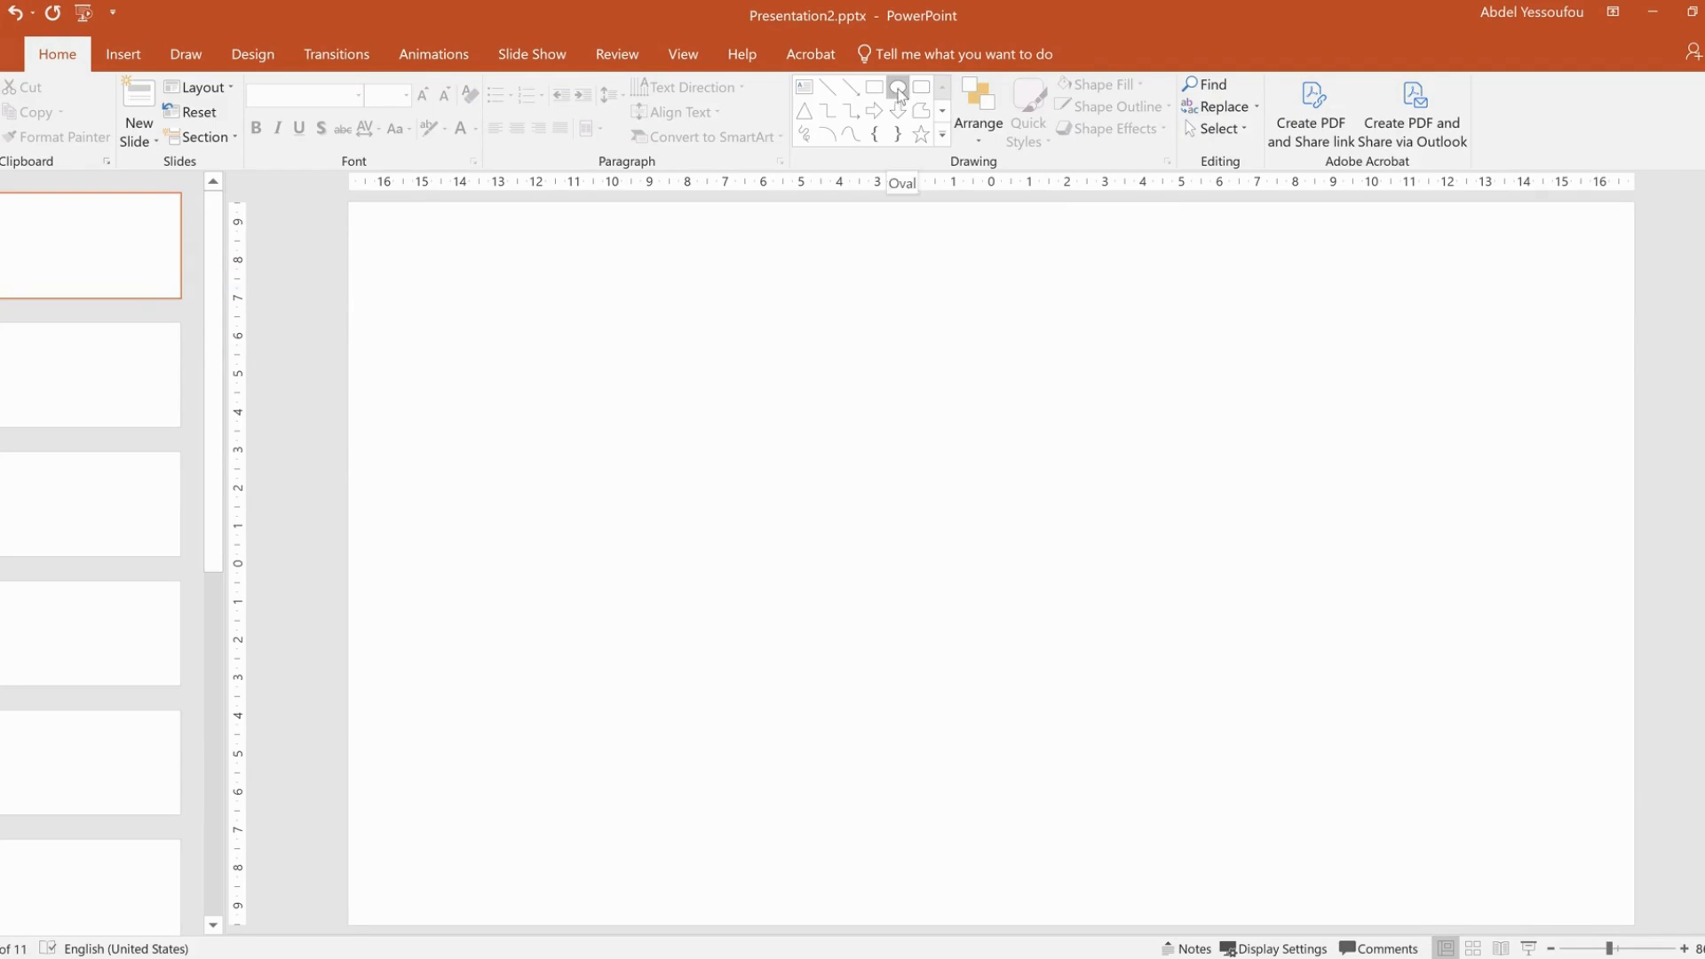
pyautogui.click(898, 89)
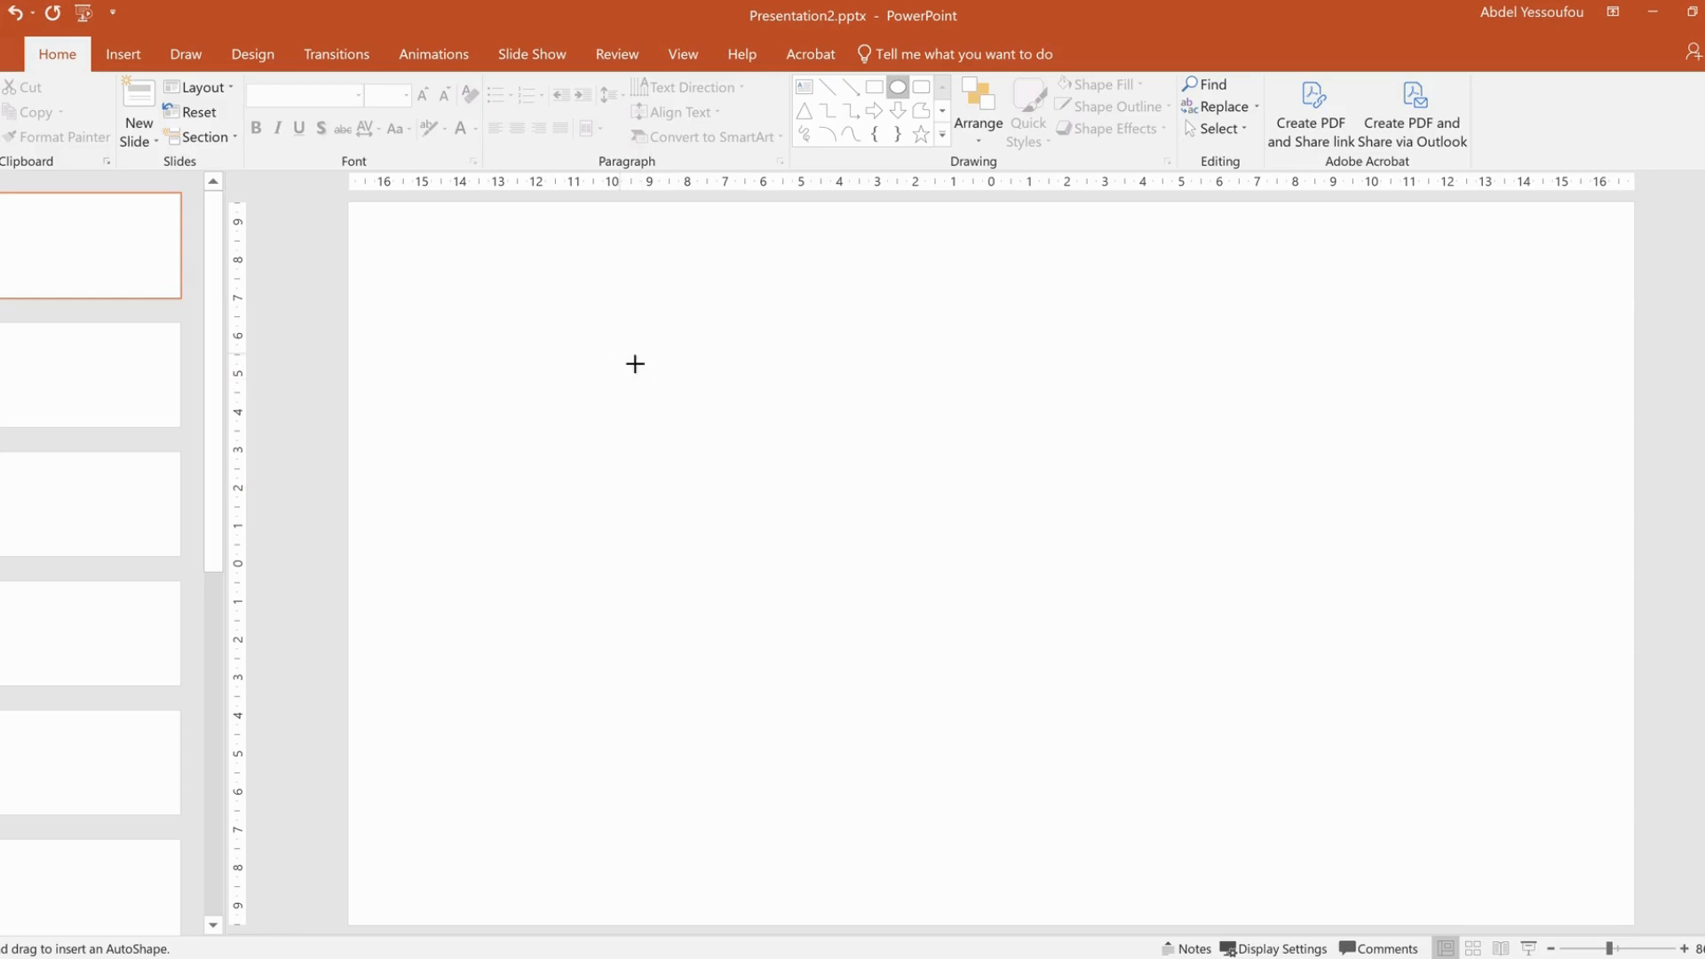
pyautogui.moveTo(619, 352); pyautogui.dragTo(1027, 648)
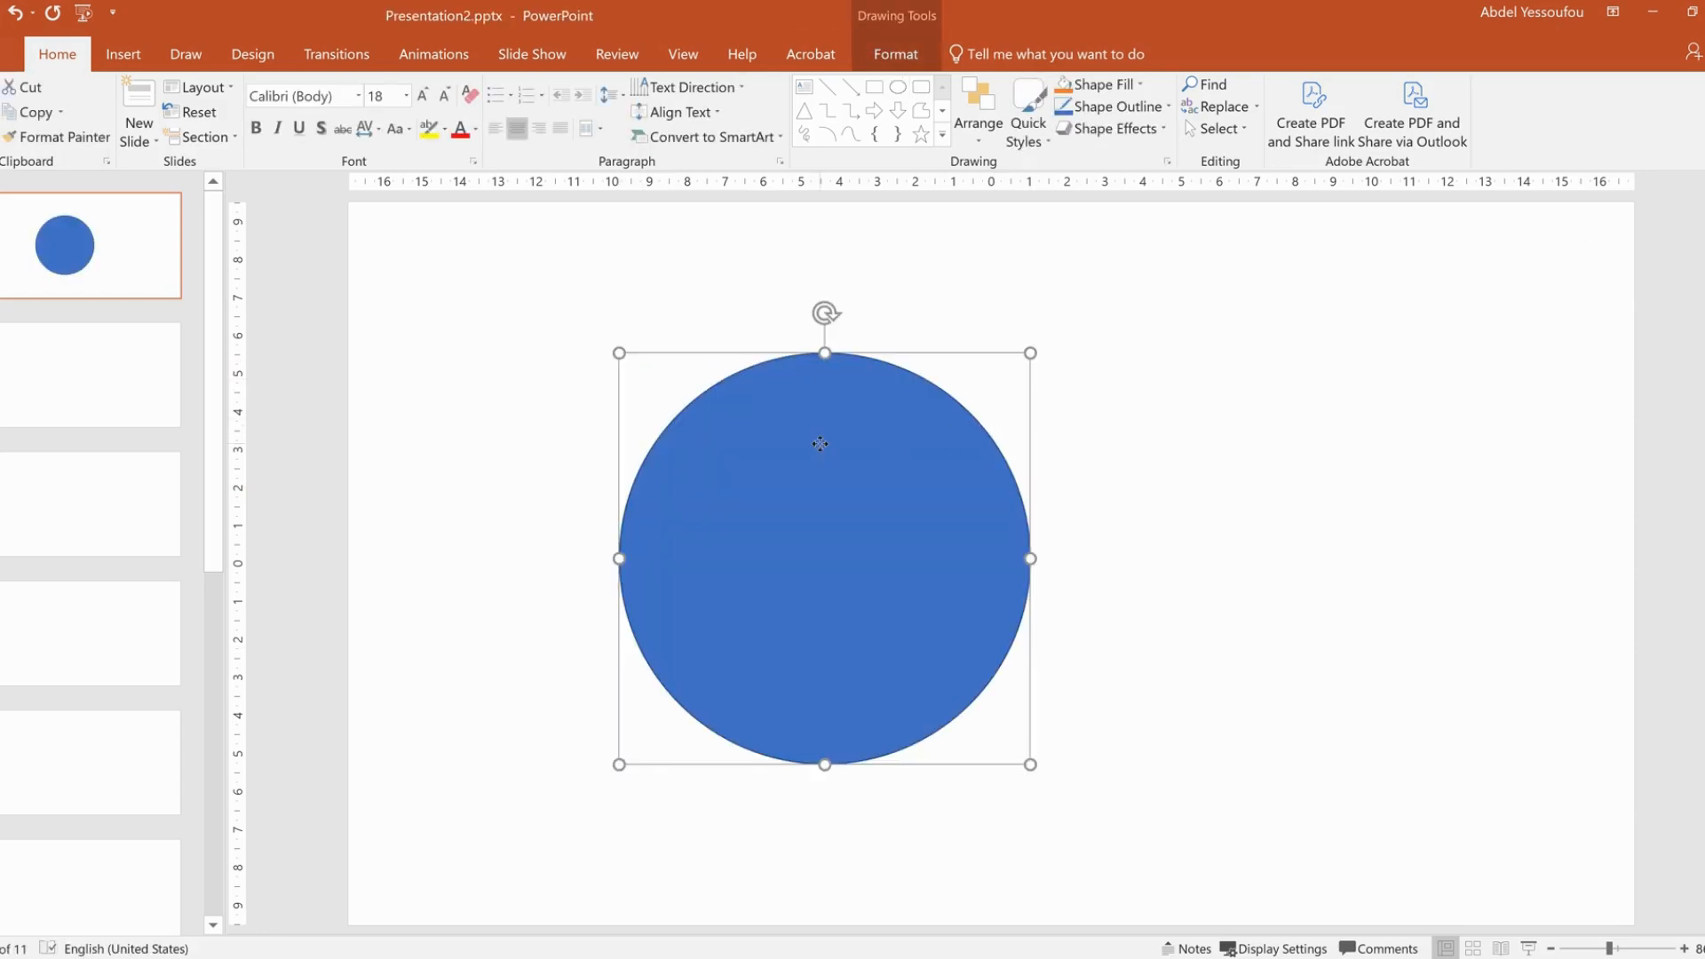
pyautogui.rightClick(820, 444)
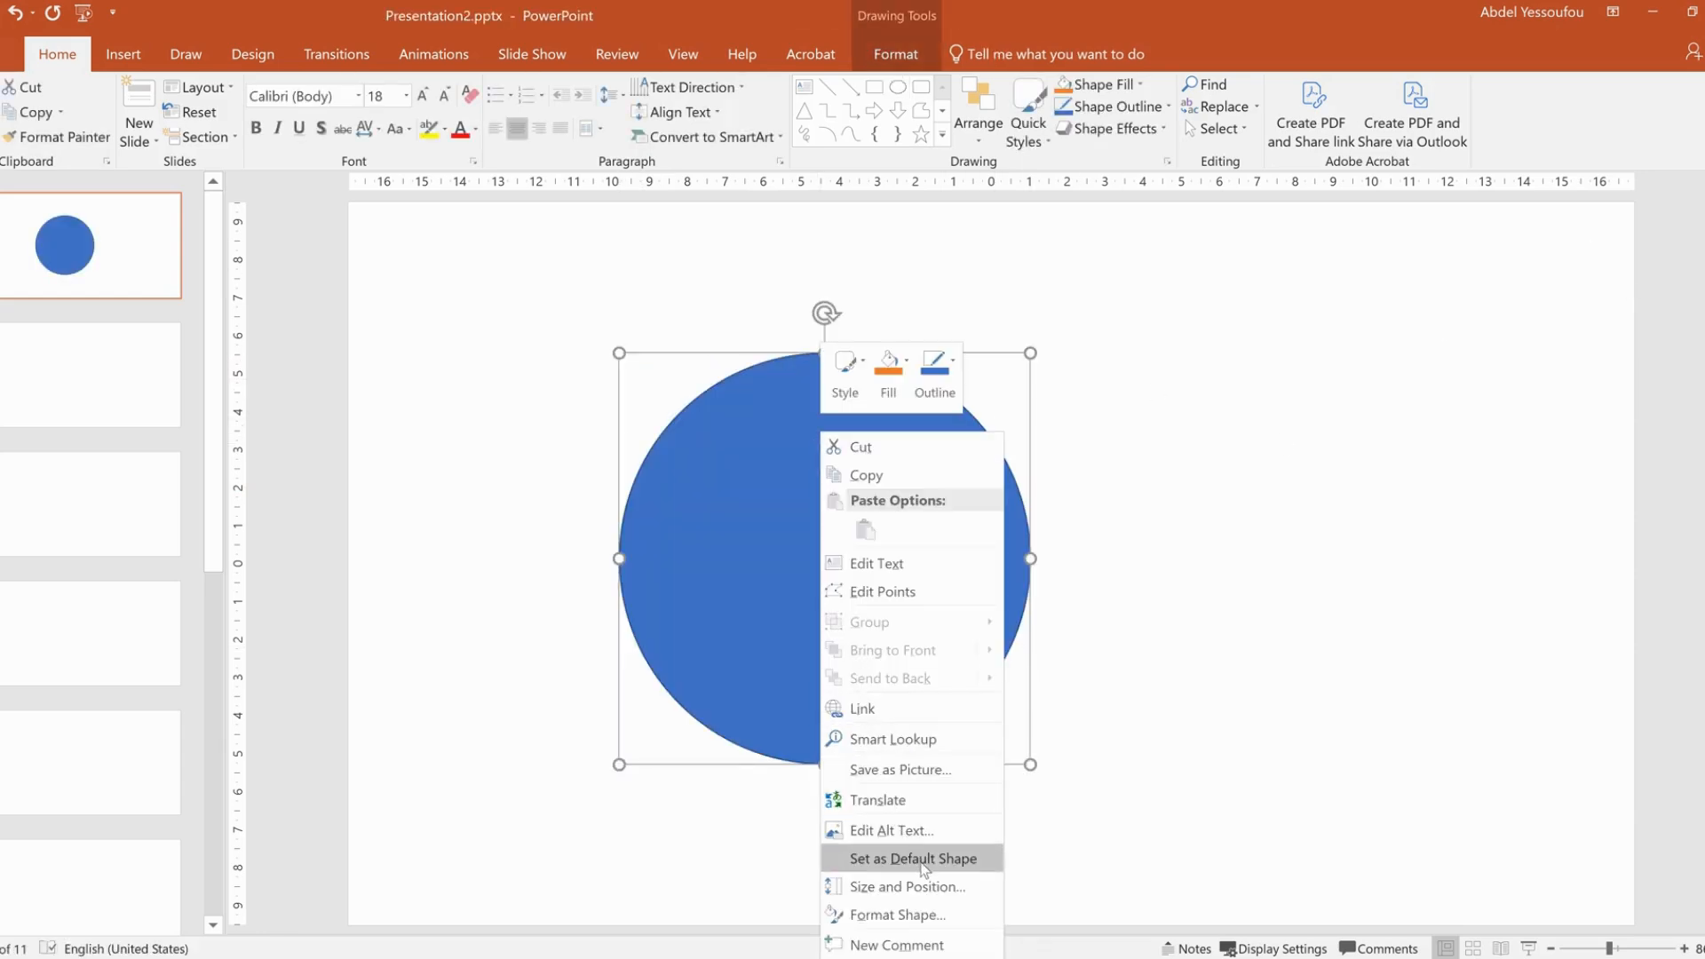
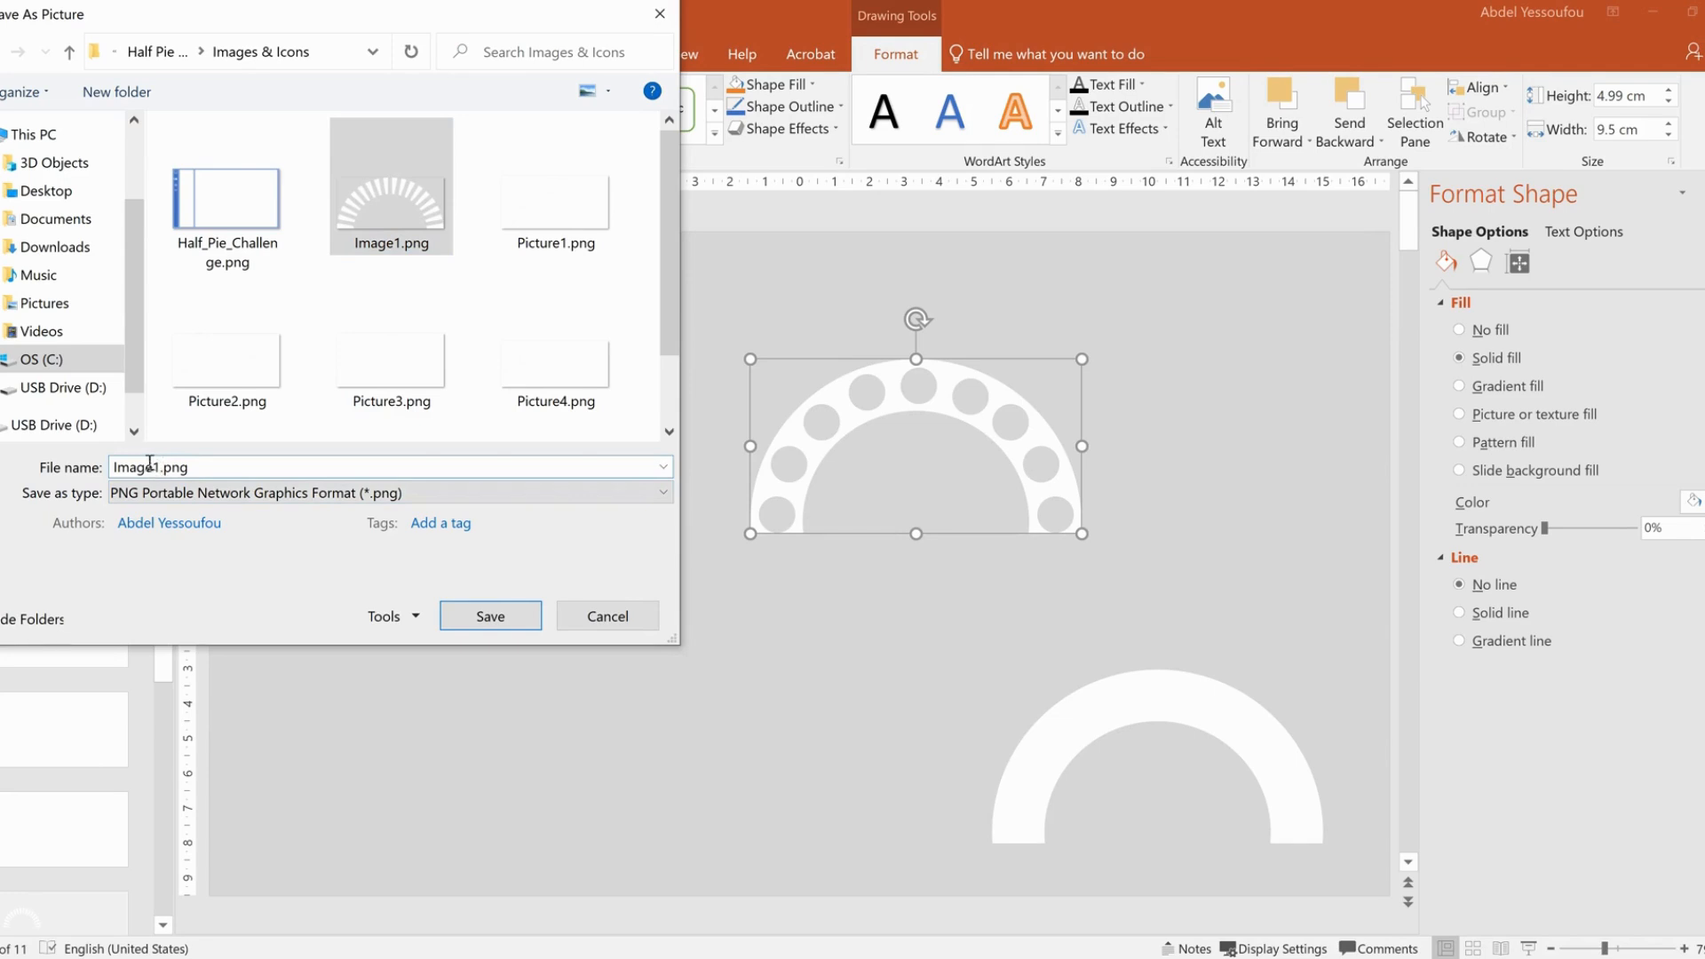
# Step: Save the half-ring with circular cut-outs as the PNG picture Image2 in the Images & Icons folder
pyautogui.moveTo(153, 465); pyautogui.dragTo(240, 468)
pyautogui.write('2')
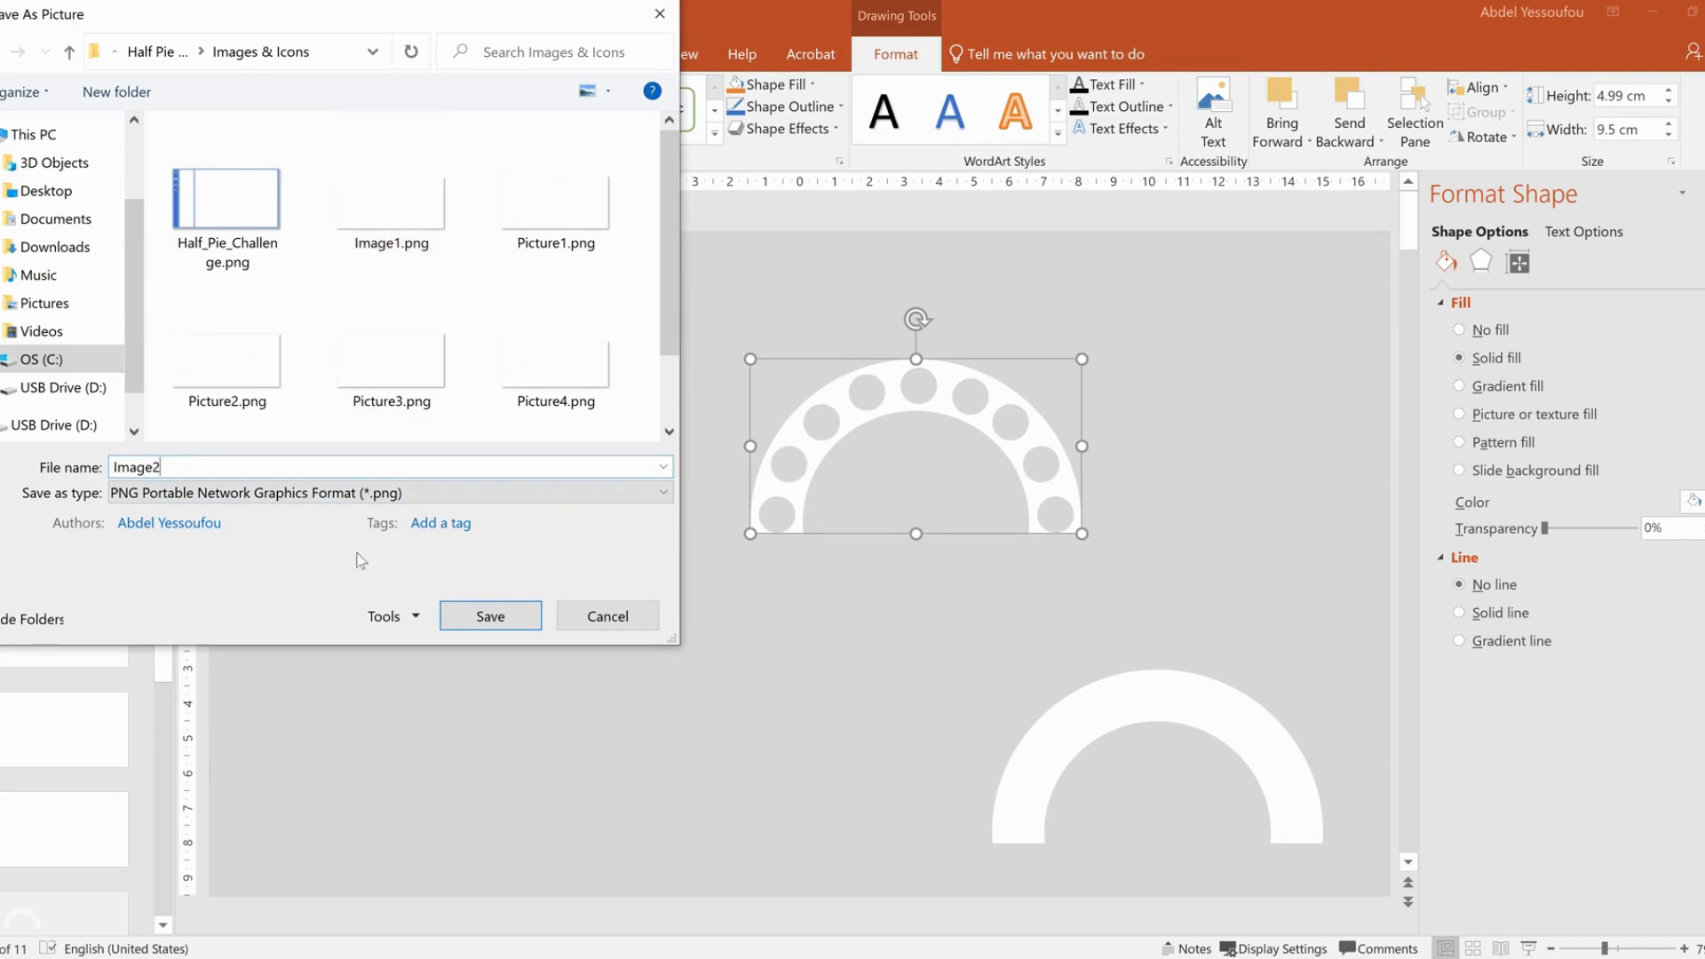
pyautogui.click(485, 616)
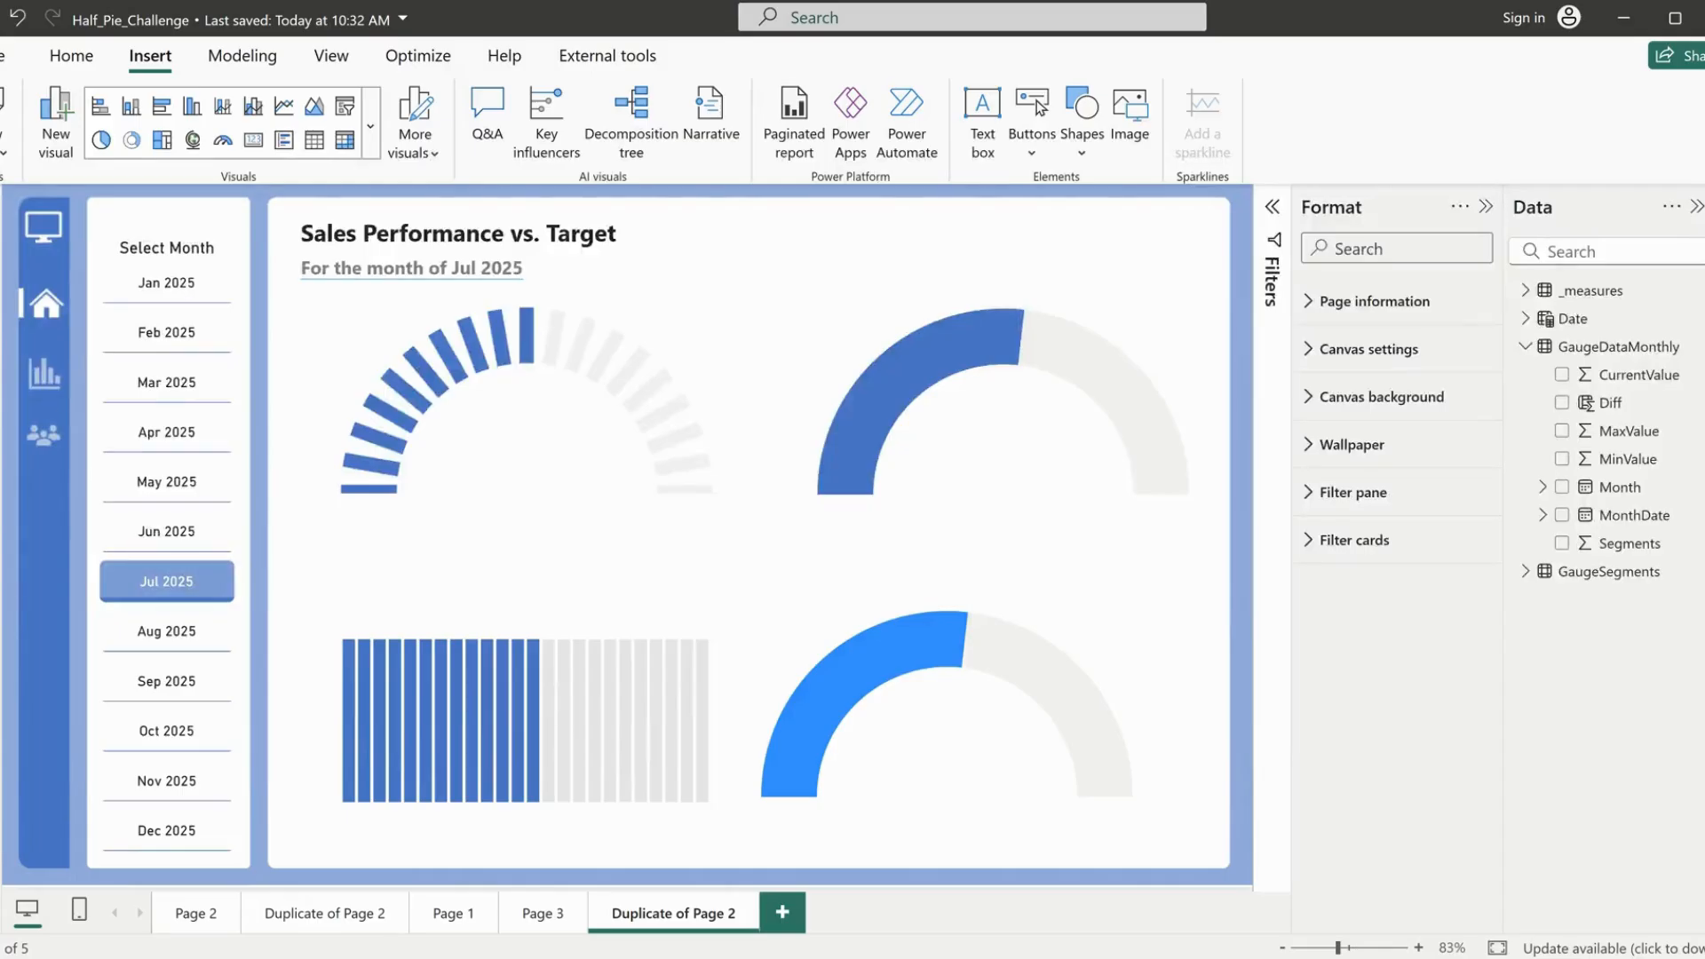
# Step: Switch to Power BI, insert Image2.png on the report page, and place it over the upper-right gauge
pyautogui.click(1141, 133)
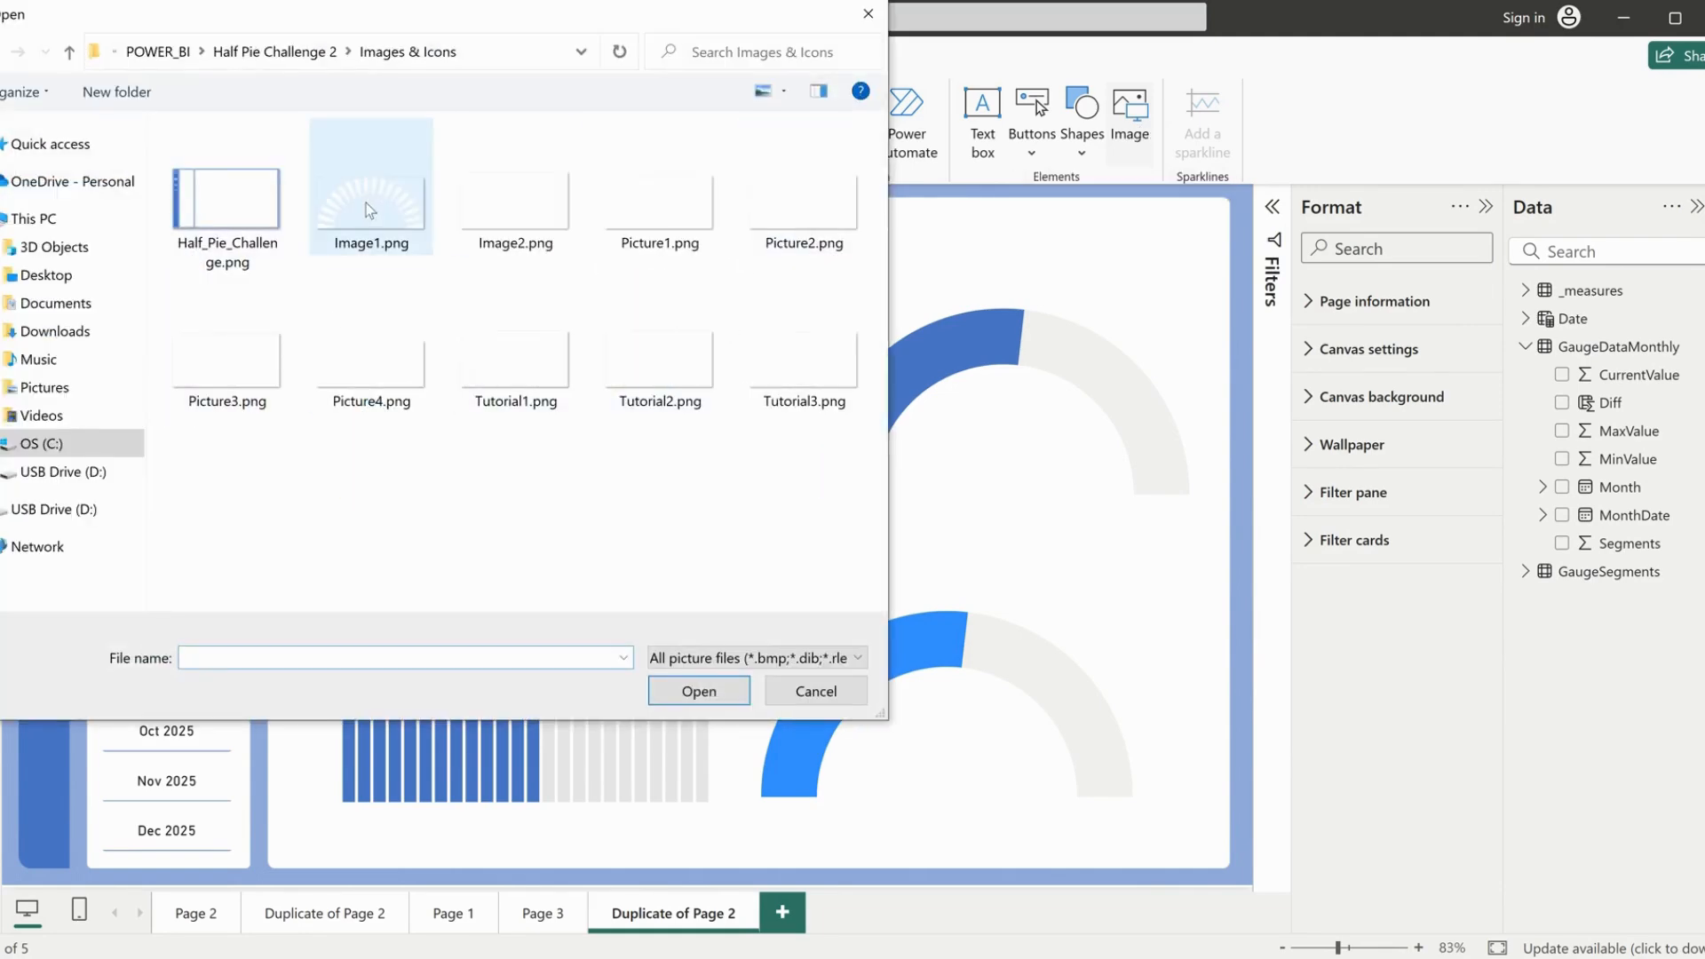
pyautogui.click(517, 209)
pyautogui.click(699, 691)
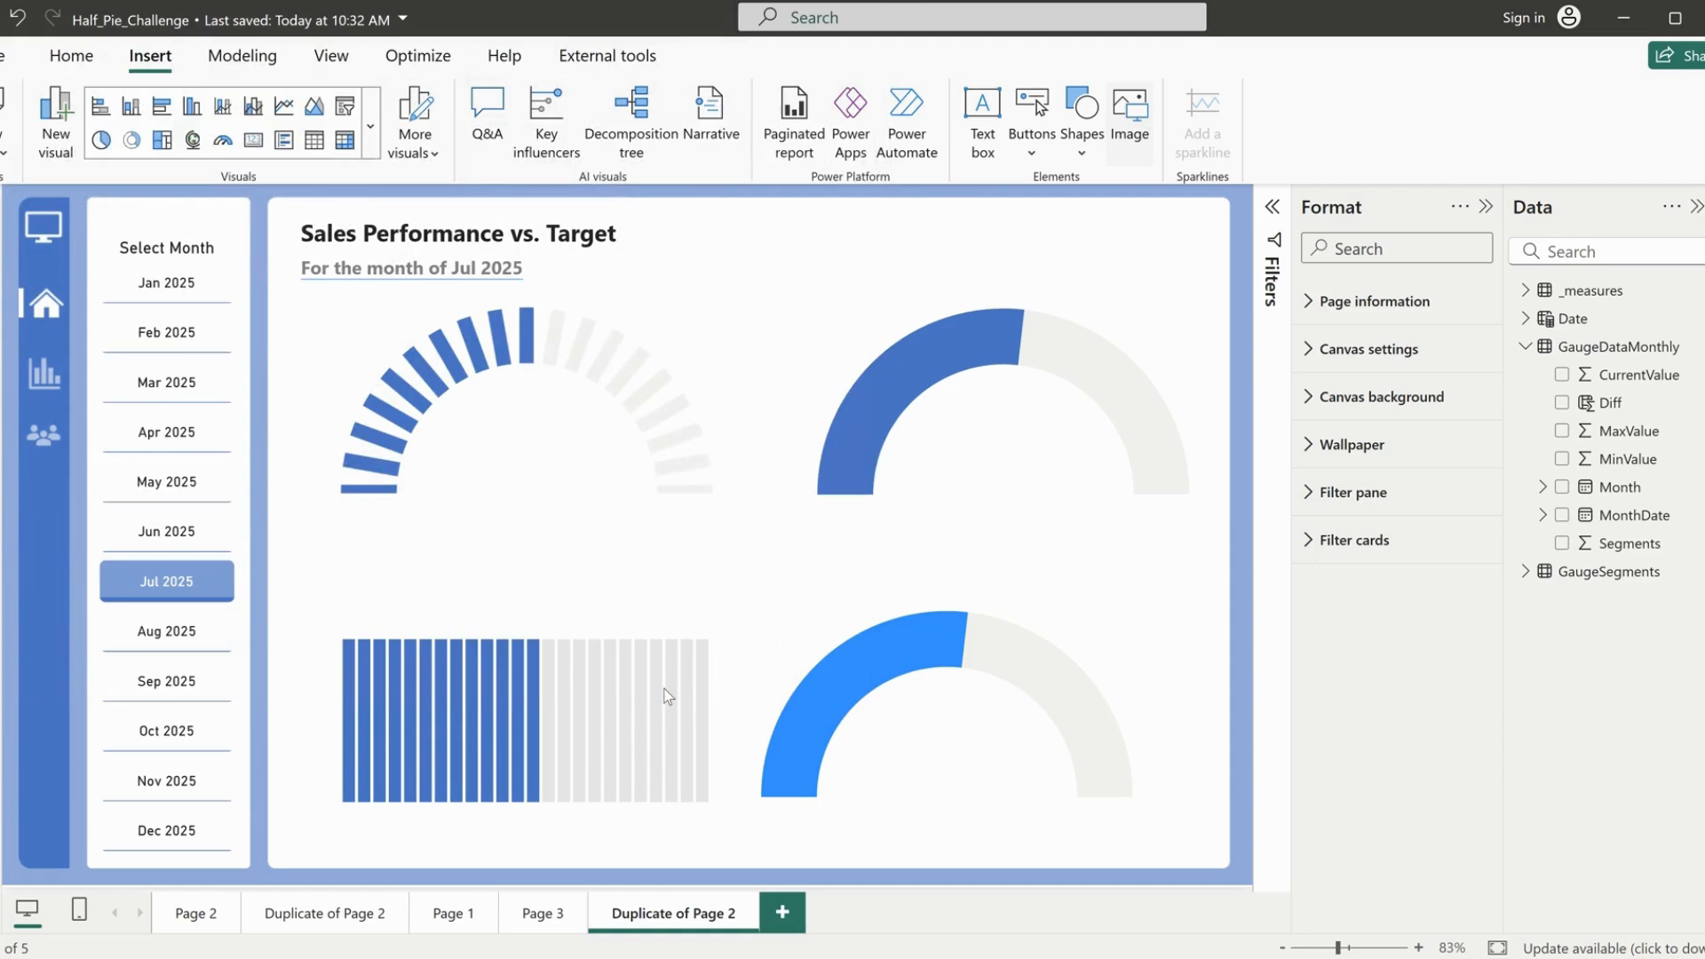
pyautogui.moveTo(310, 526); pyautogui.dragTo(1020, 488)
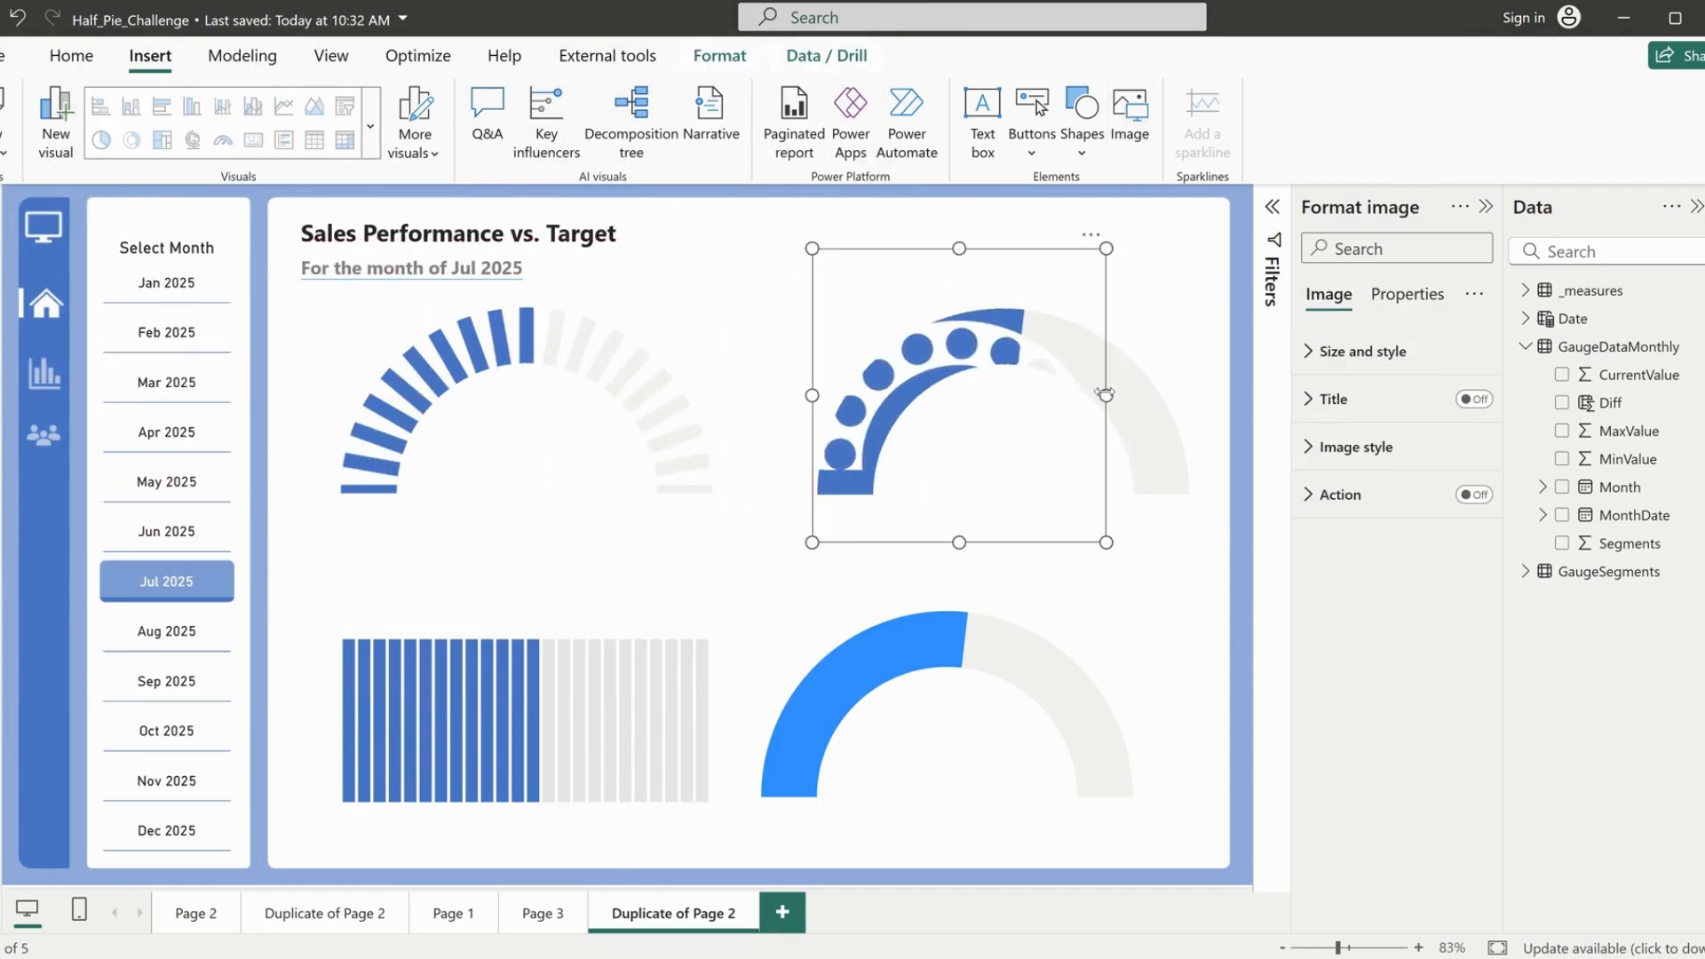
# Step: Resize the circle mask image to span the full width of the upper-right gauge, and reduce its height to fit the arc
pyautogui.moveTo(1106, 395); pyautogui.dragTo(1205, 395)
pyautogui.moveTo(1022, 428)
pyautogui.mouseDown()
pyautogui.moveTo(1042, 430)
pyautogui.moveTo(1021, 433)
pyautogui.mouseUp()
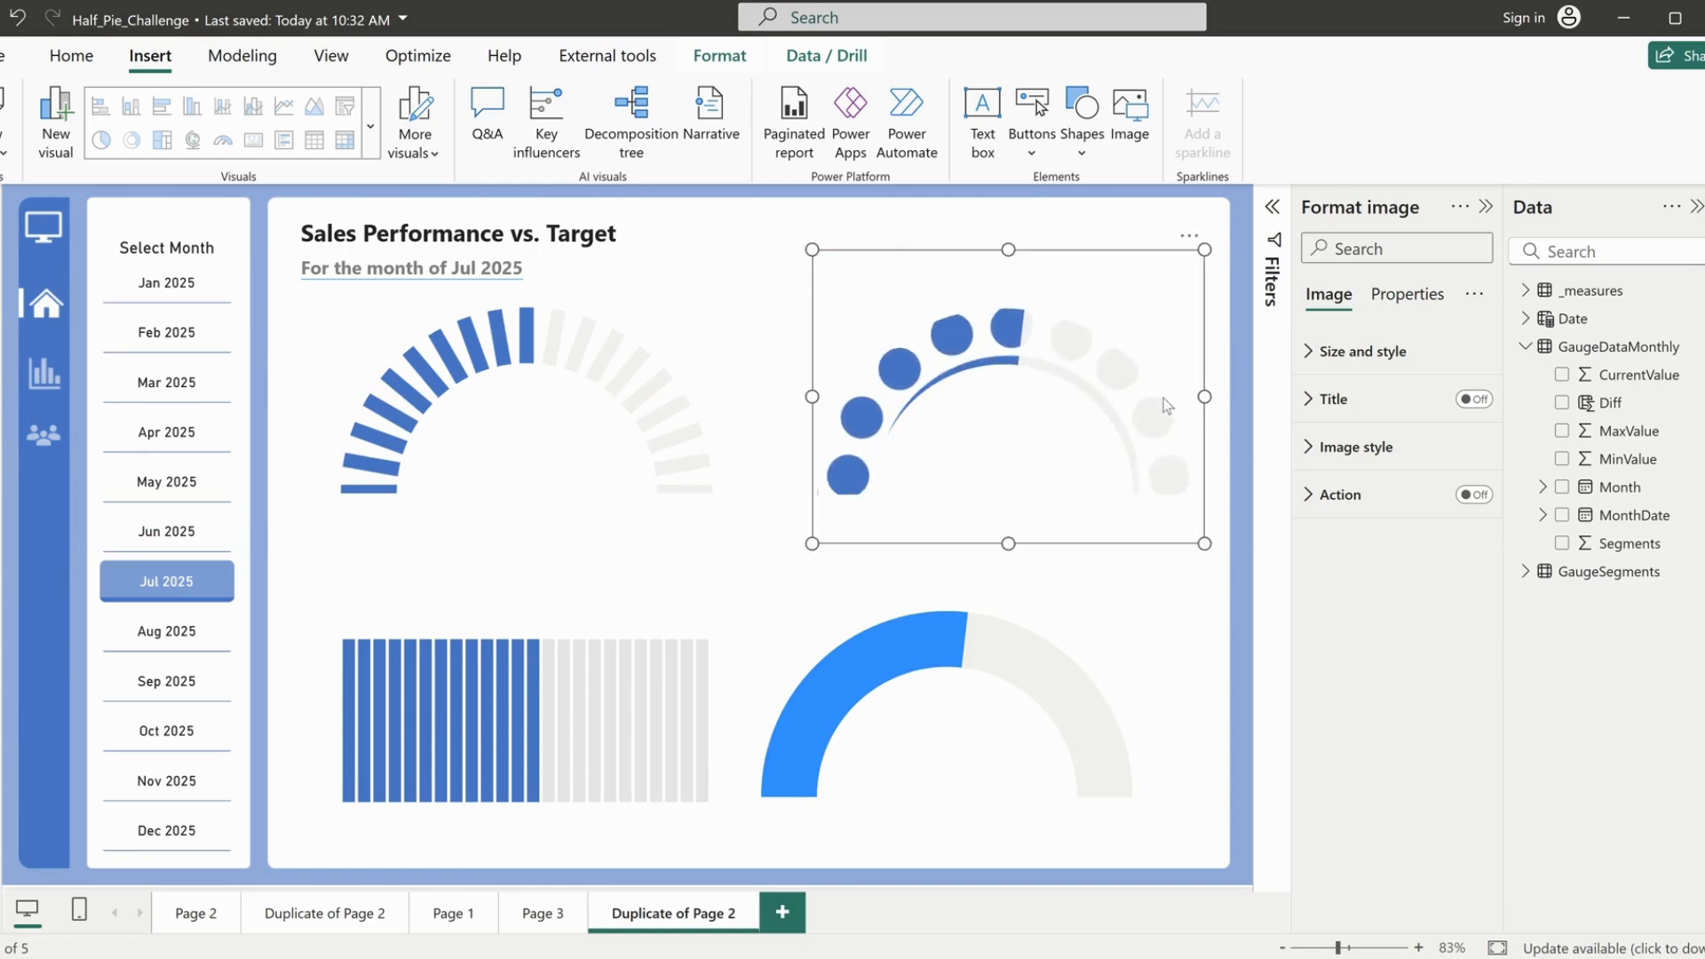
pyautogui.moveTo(1205, 249); pyautogui.dragTo(1189, 271)
pyautogui.press('Up')
pyautogui.press('Up')
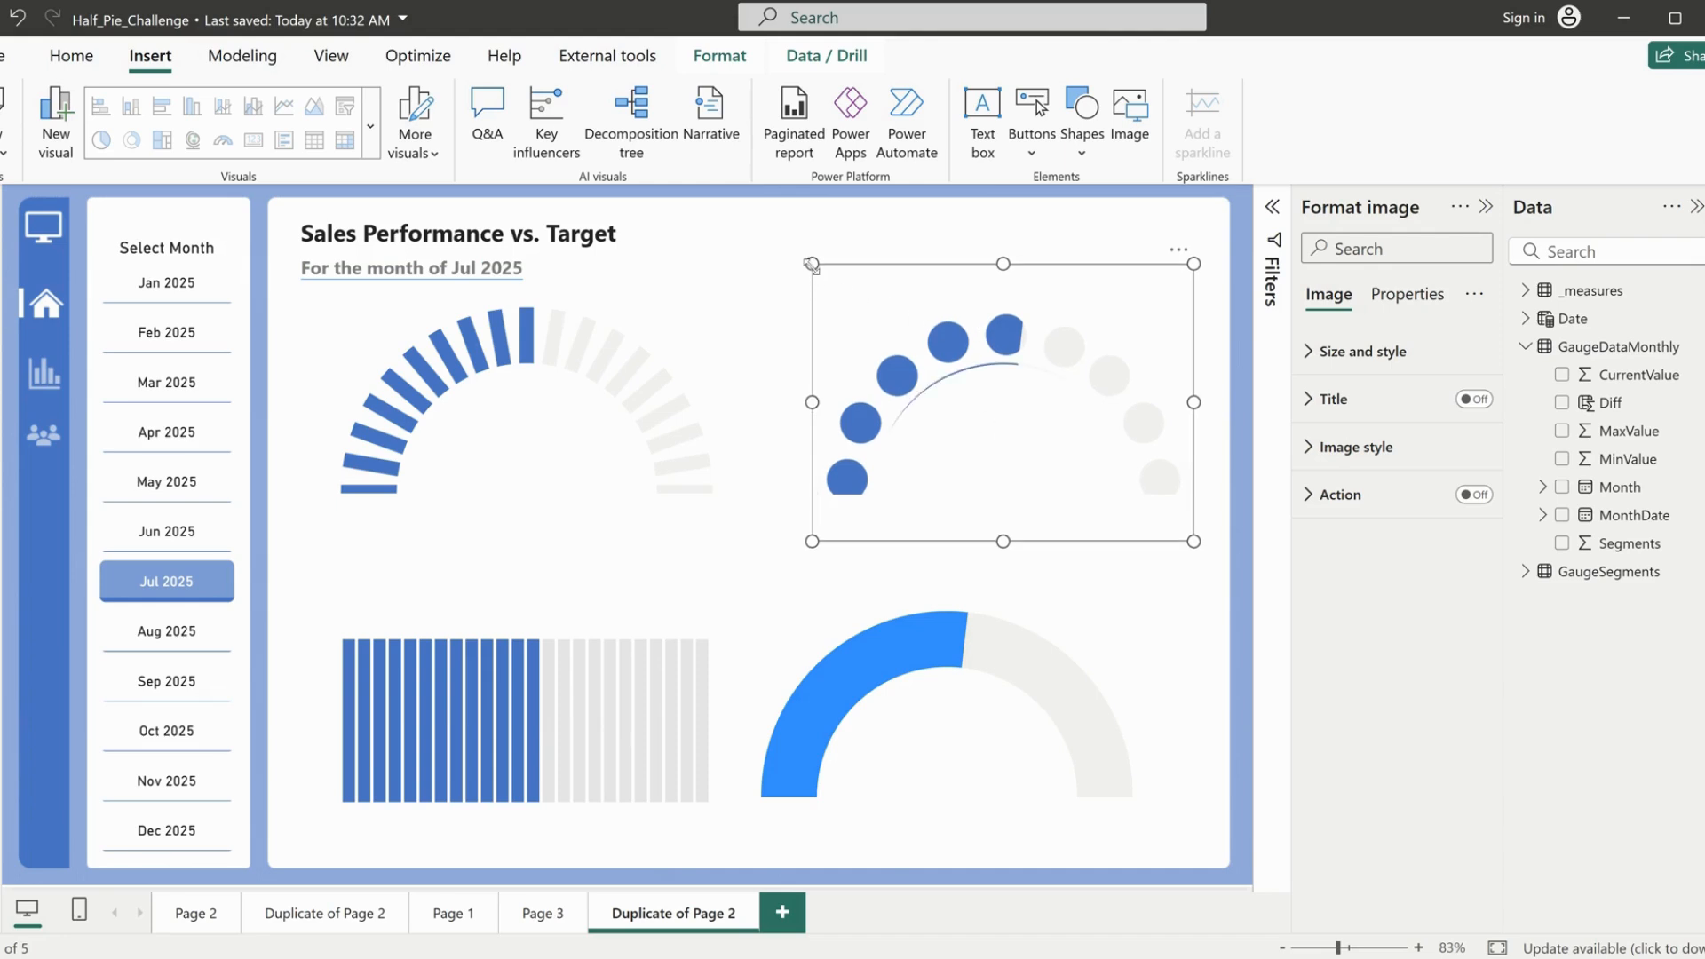
pyautogui.moveTo(812, 263); pyautogui.dragTo(816, 282)
pyautogui.moveTo(1003, 269); pyautogui.dragTo(1016, 277)
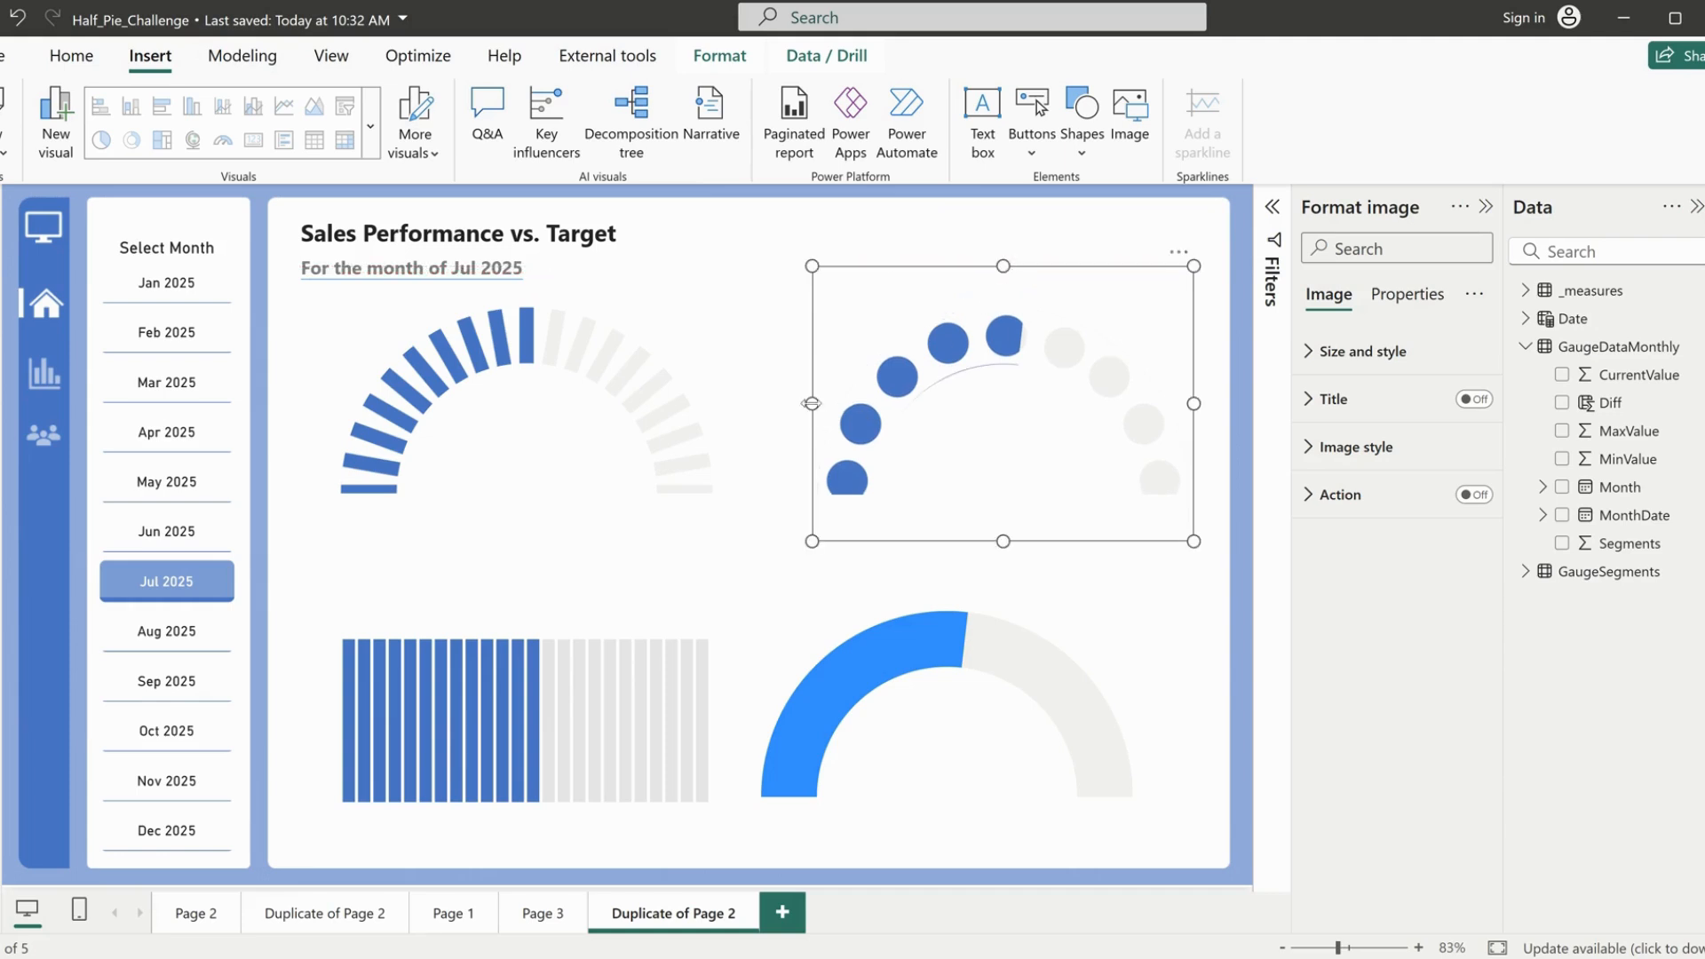
# Step: Fine-tune the circle mask's vertical position over the gauge, and lower its top edge until the arc's inner band is hidden
pyautogui.moveTo(811, 401); pyautogui.dragTo(815, 400)
pyautogui.press('Up')
pyautogui.press('Up')
pyautogui.press('Up')
pyautogui.press('Up')
pyautogui.press('Up')
pyautogui.press('Up')
pyautogui.press('Up')
pyautogui.press('Up')
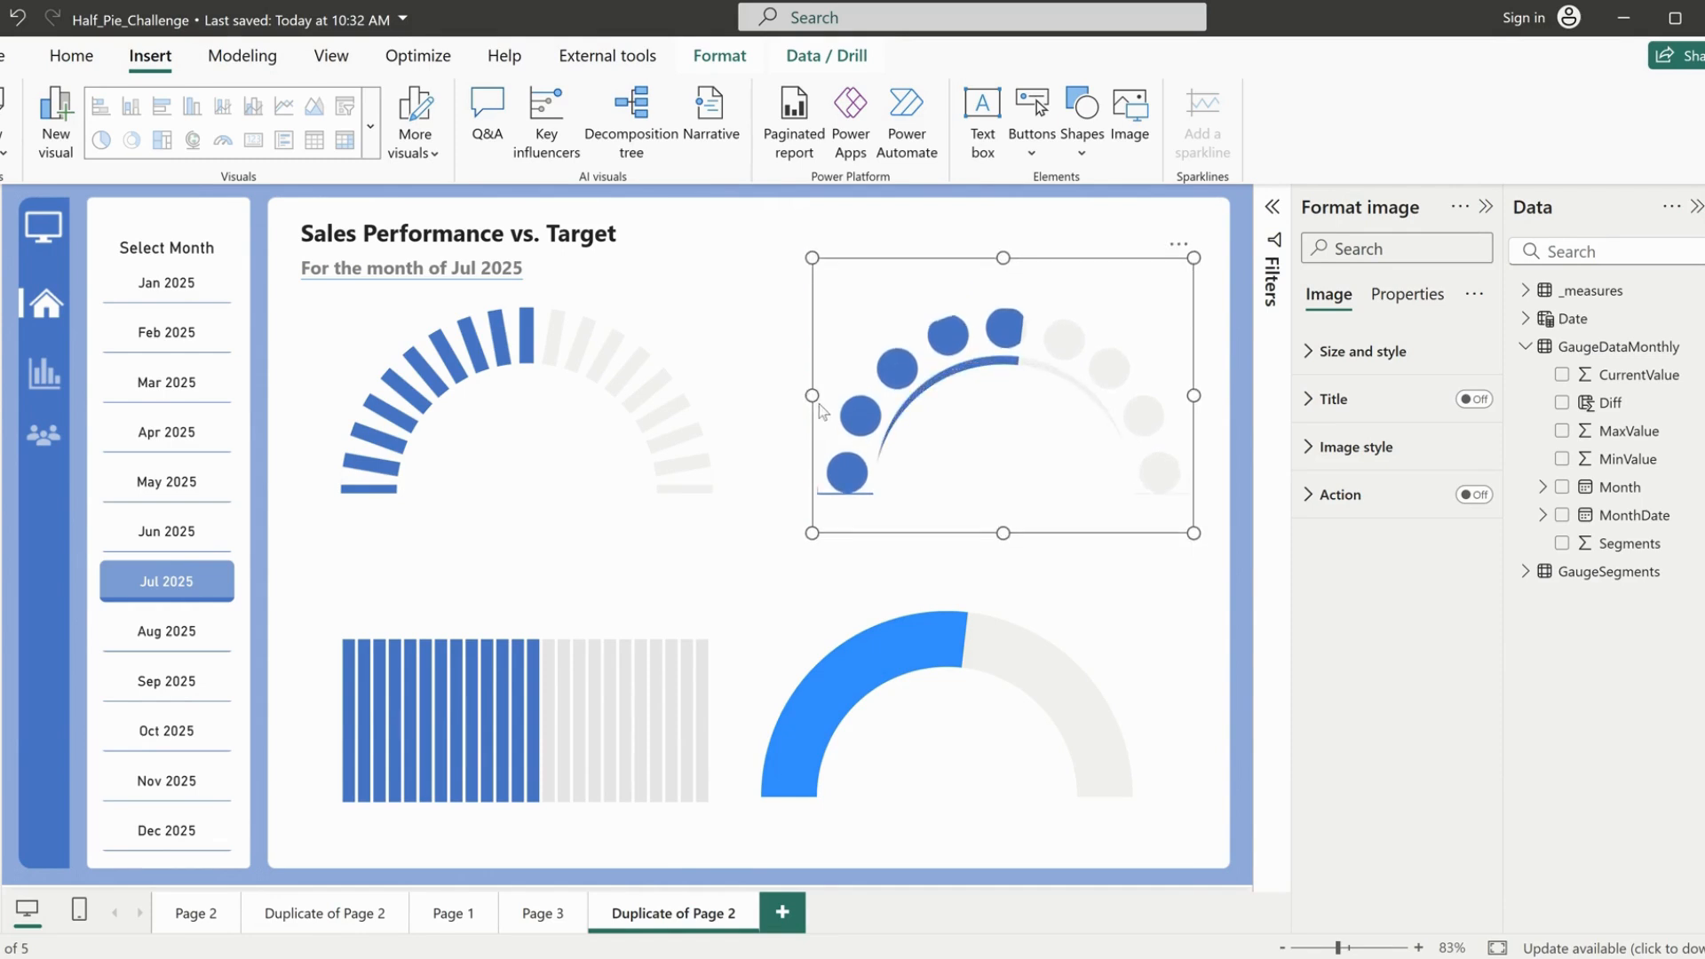
pyautogui.press('Down')
pyautogui.press('Down')
pyautogui.press('Down')
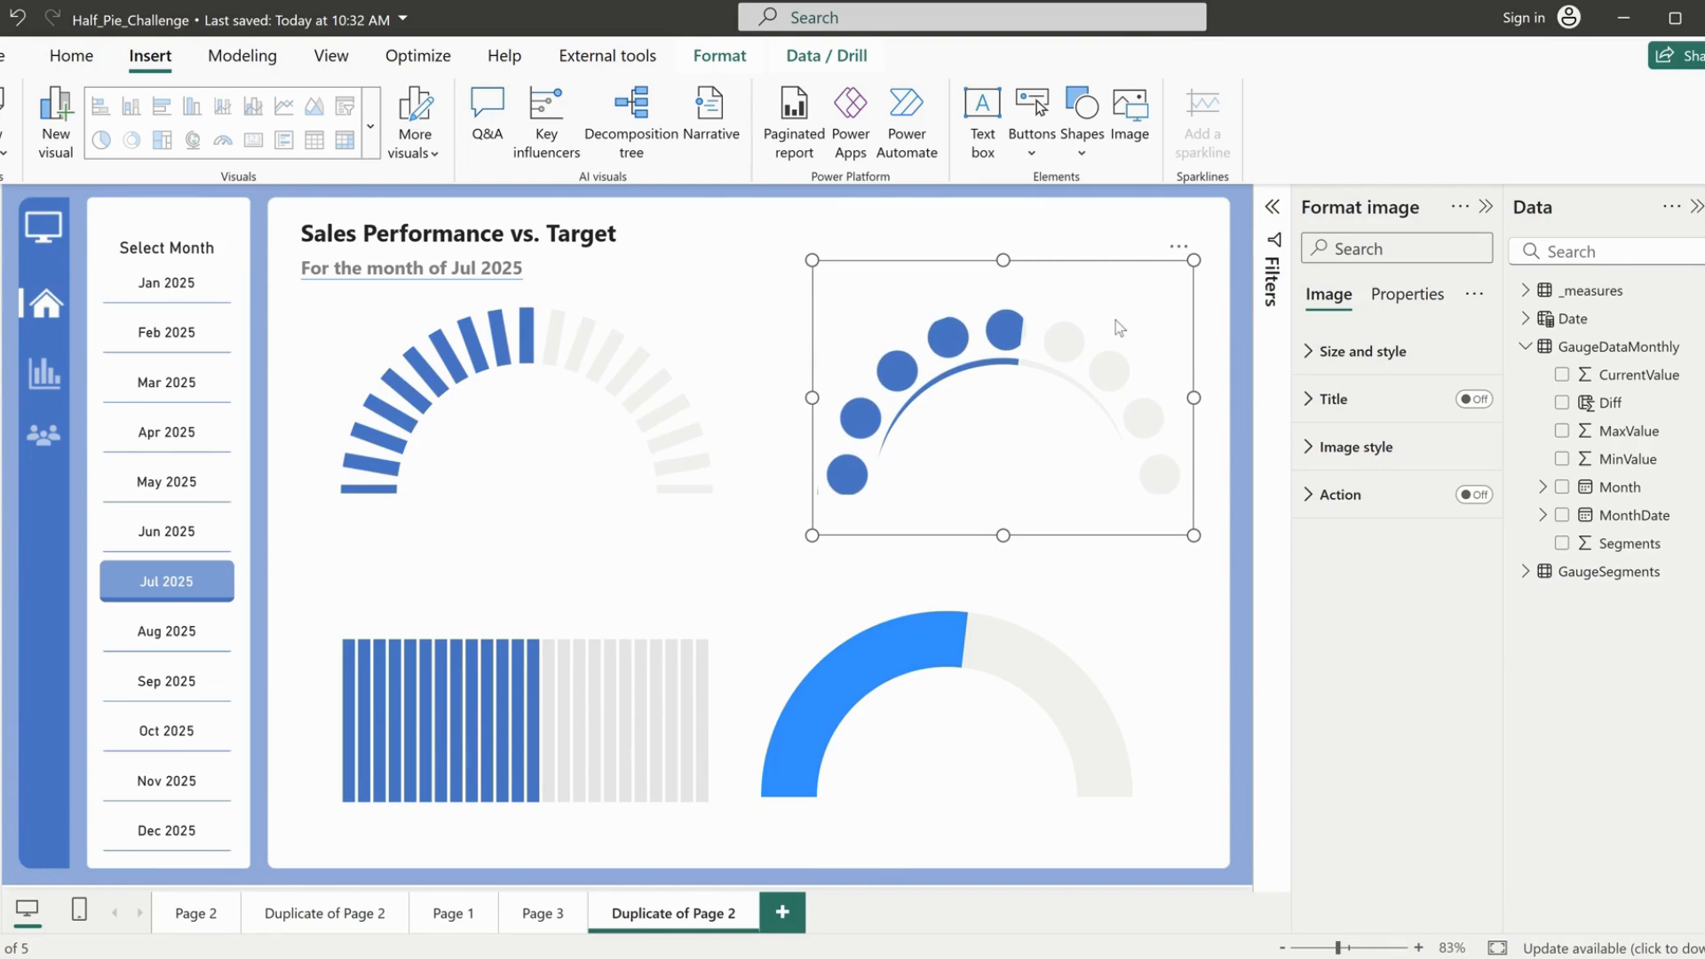
pyautogui.moveTo(1004, 261); pyautogui.dragTo(1010, 285)
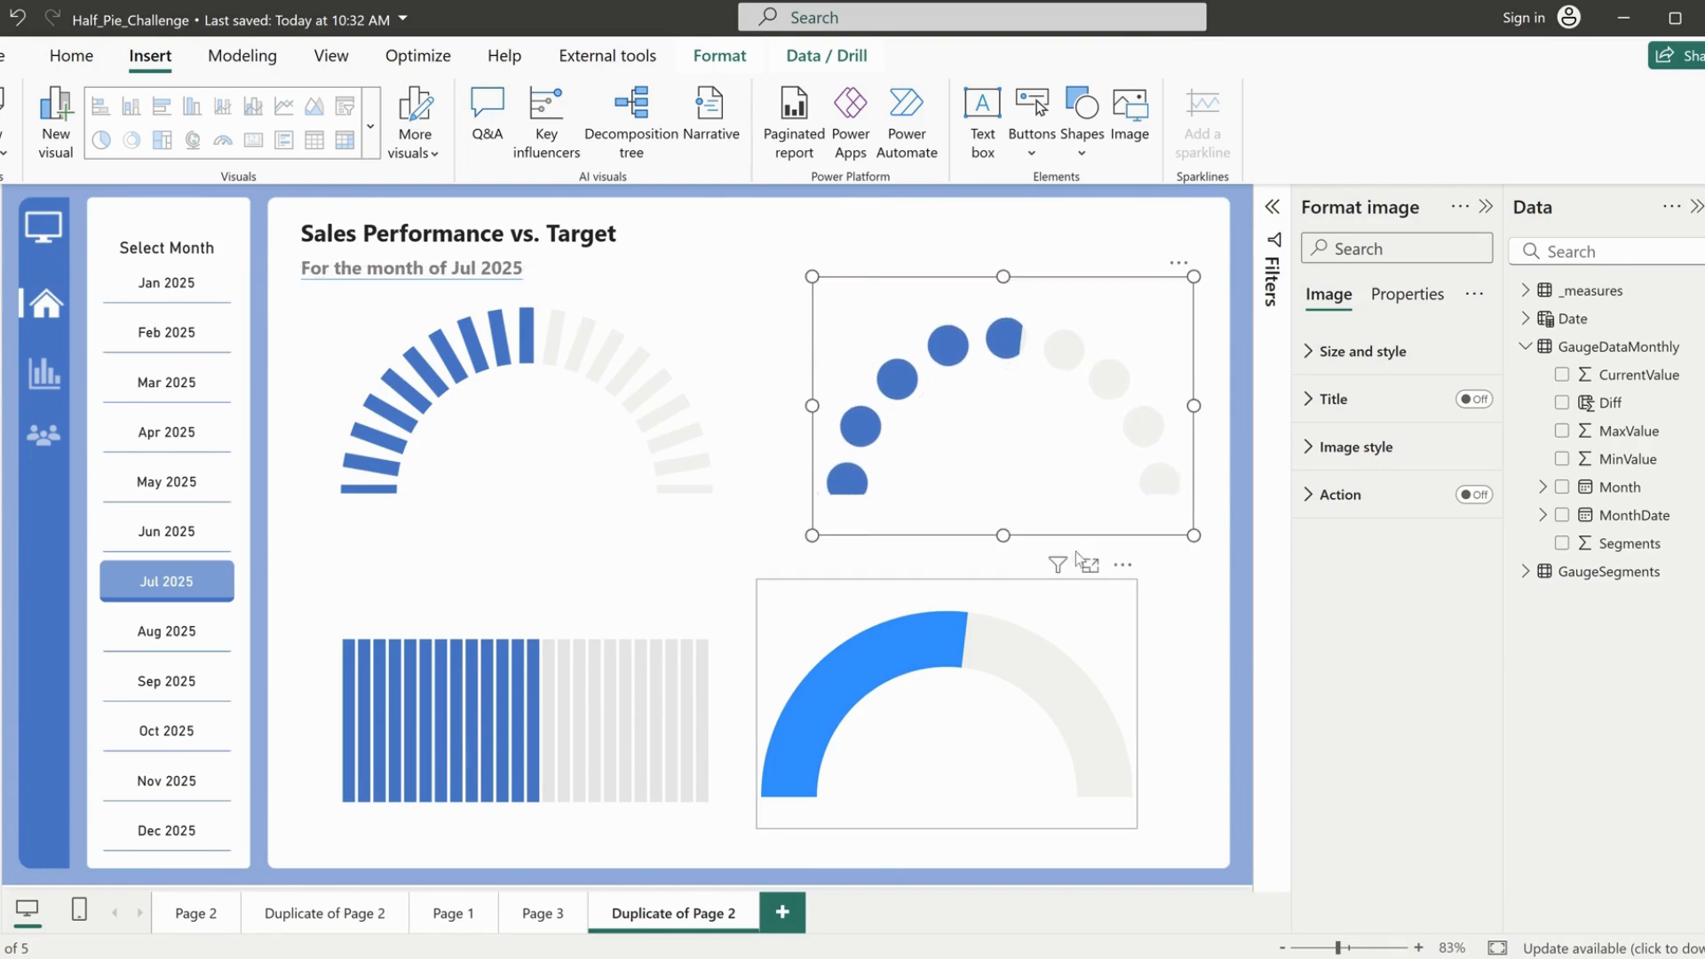
# Step: Check how the masked gauges respond by selecting May 2025 and Apr 2025 in the month slicer
pyautogui.click(1085, 555)
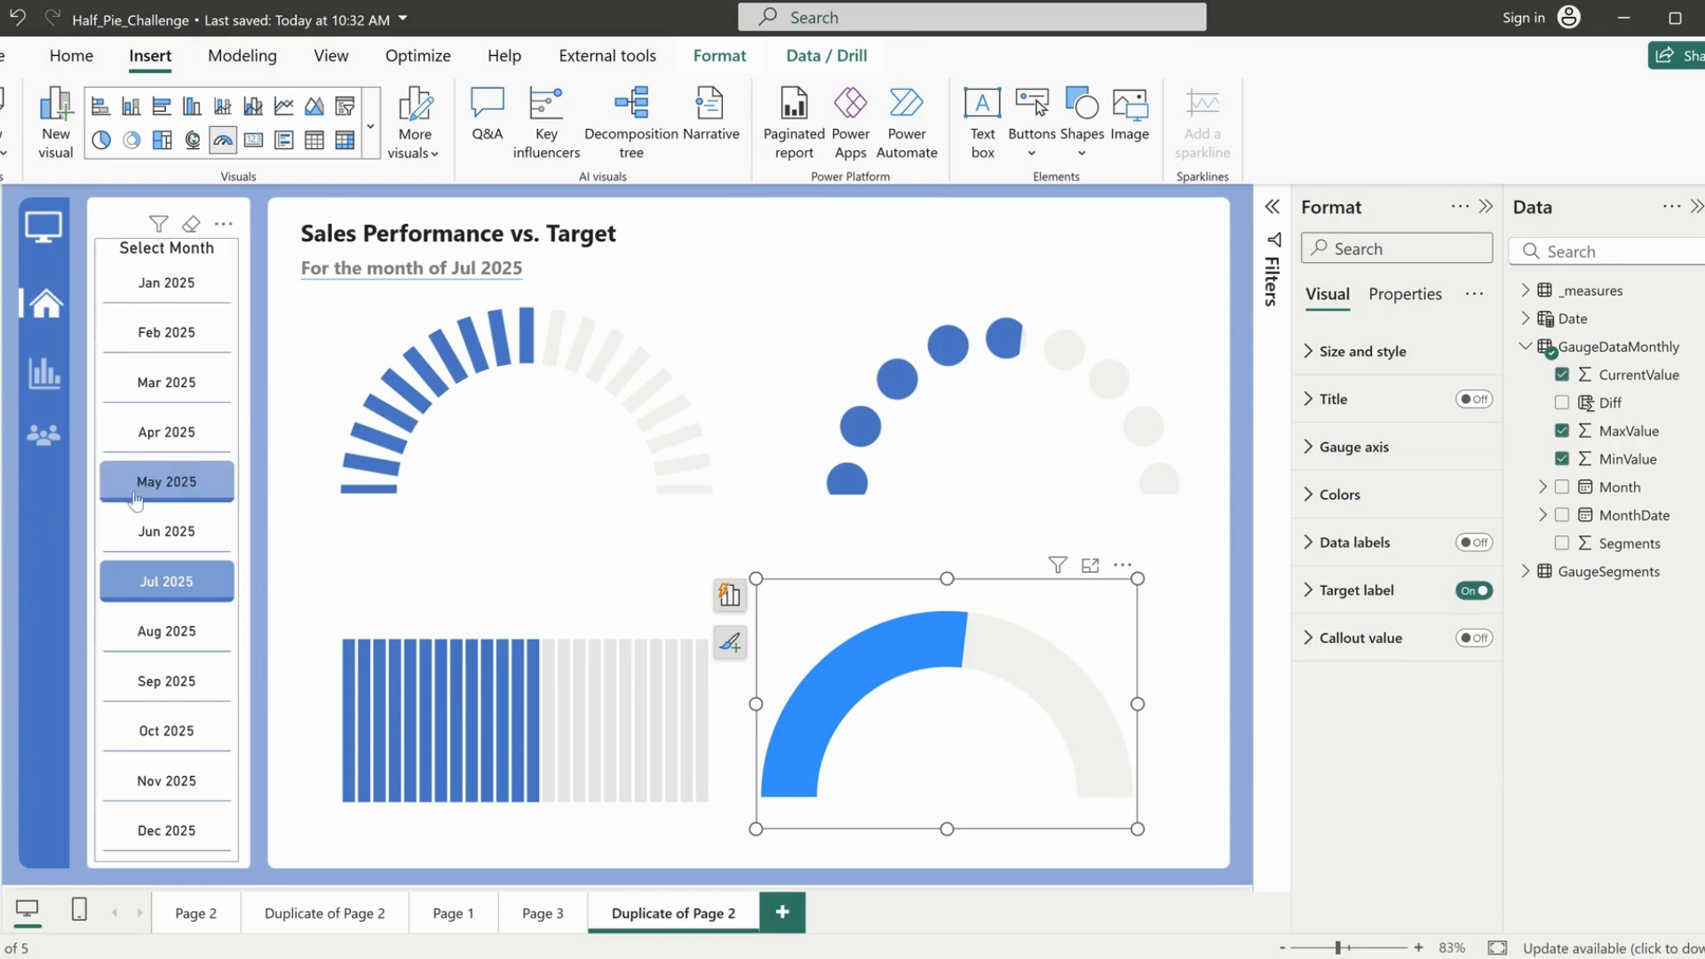
pyautogui.click(165, 487)
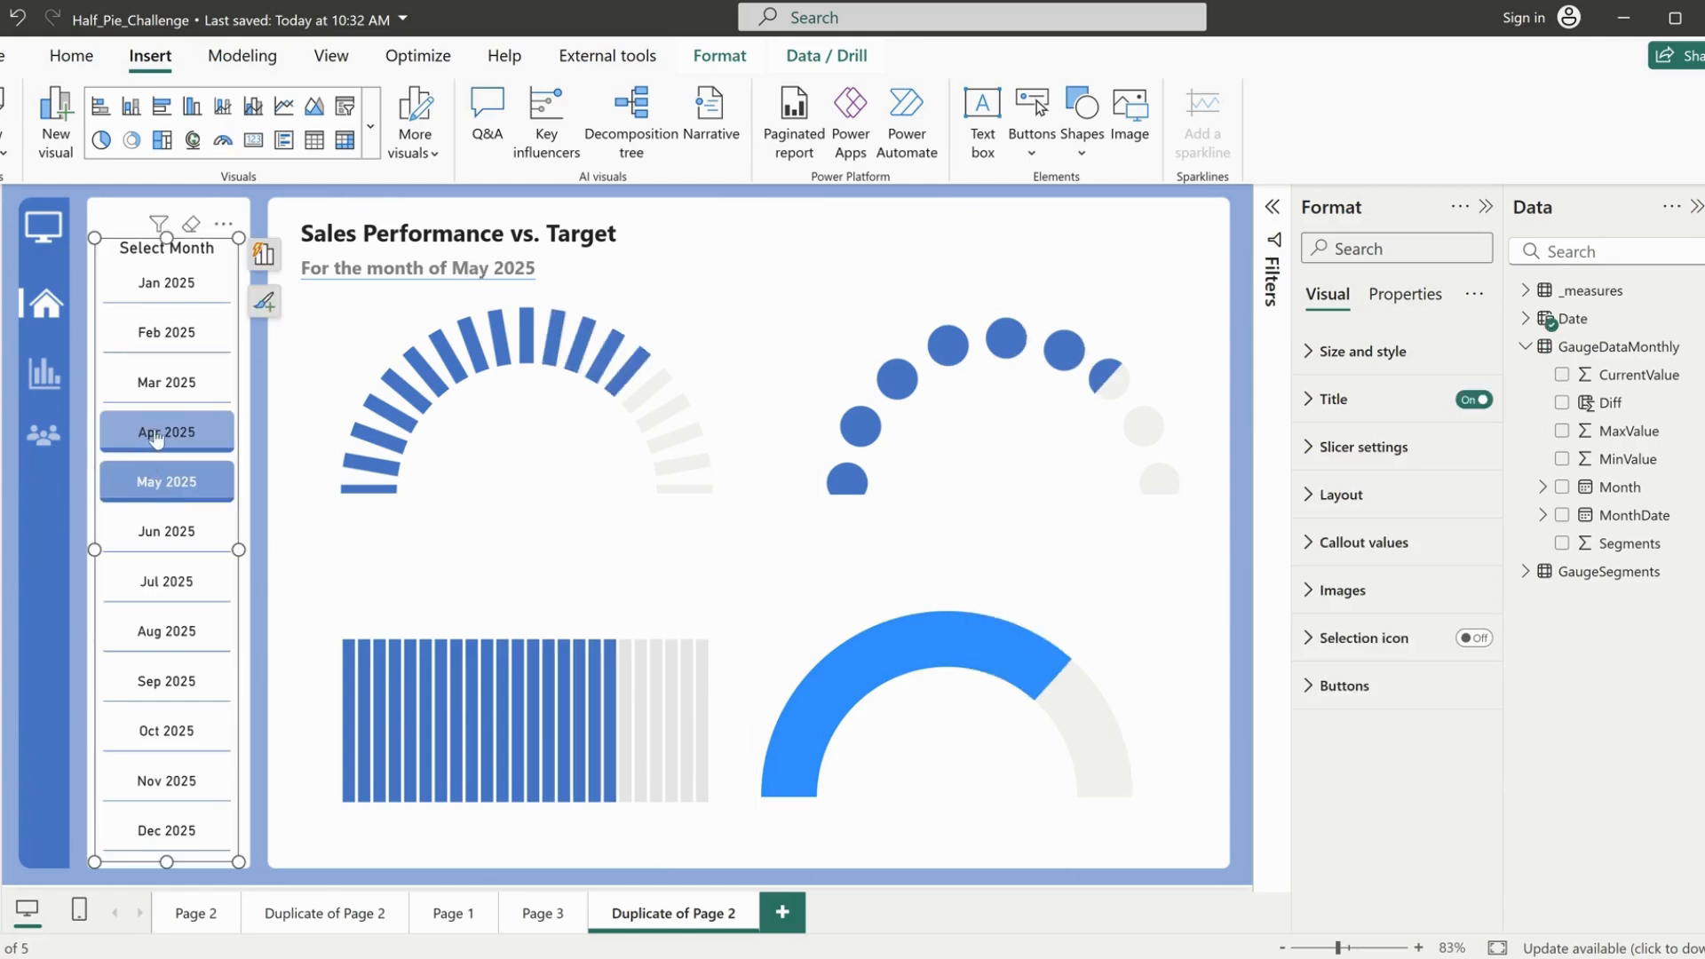
pyautogui.click(155, 435)
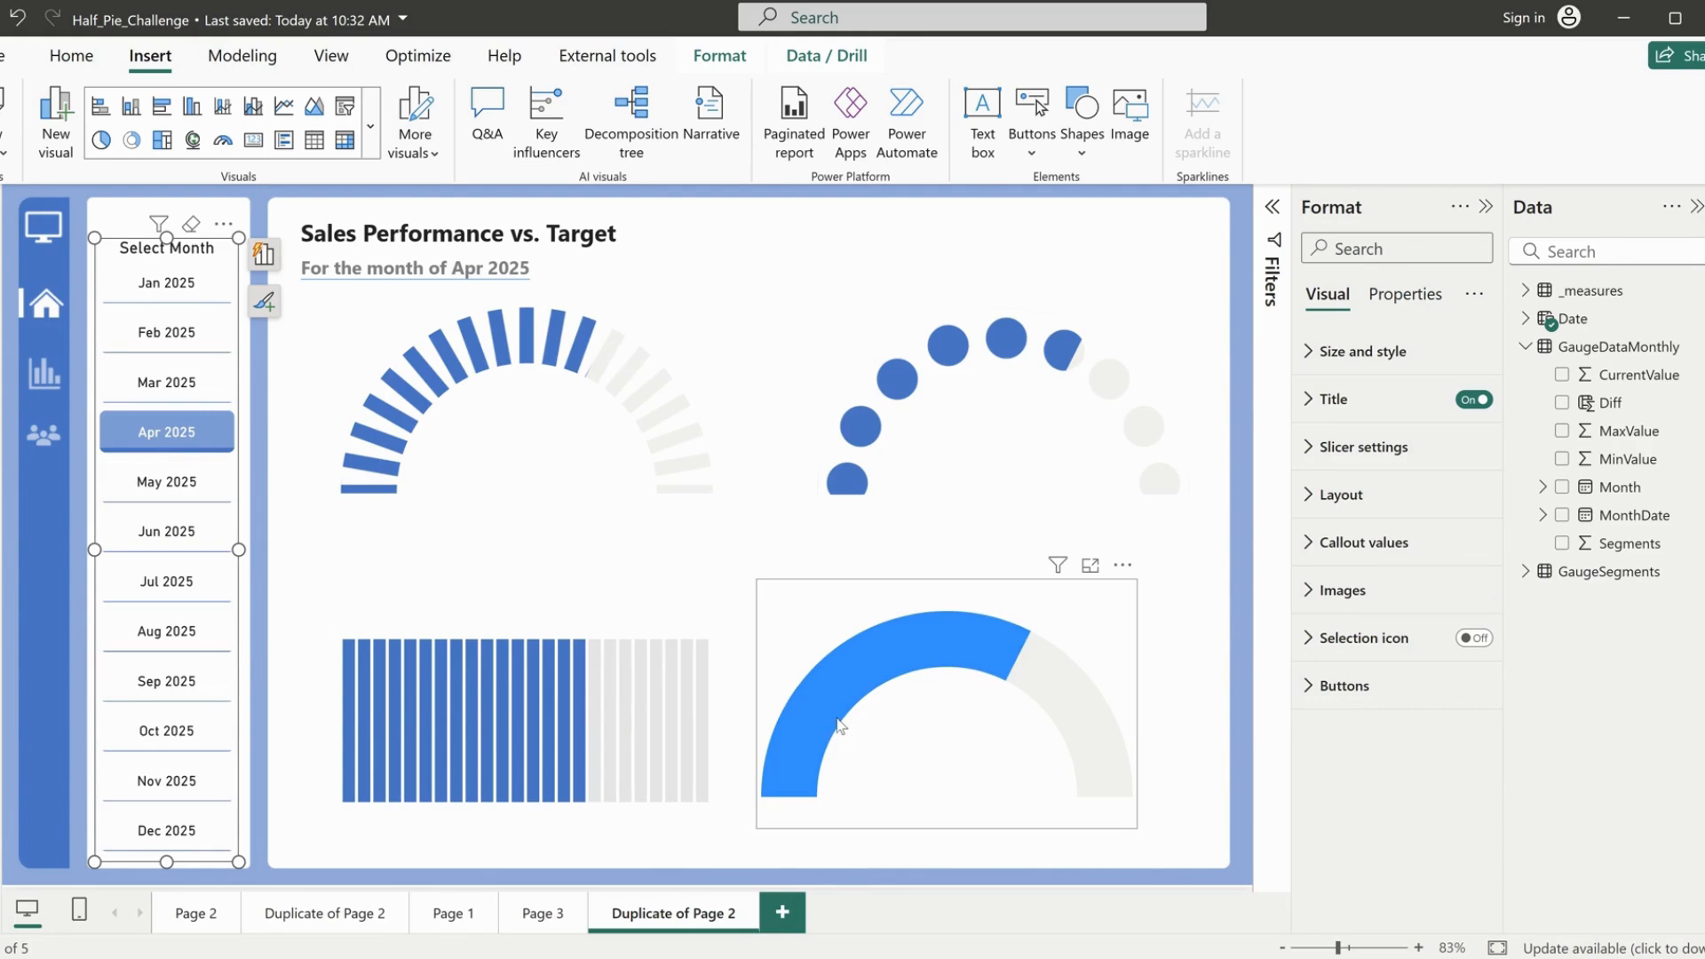
# Step: Delete the lower-right gauge visual, and move the segmented column chart slightly down
pyautogui.click(815, 602)
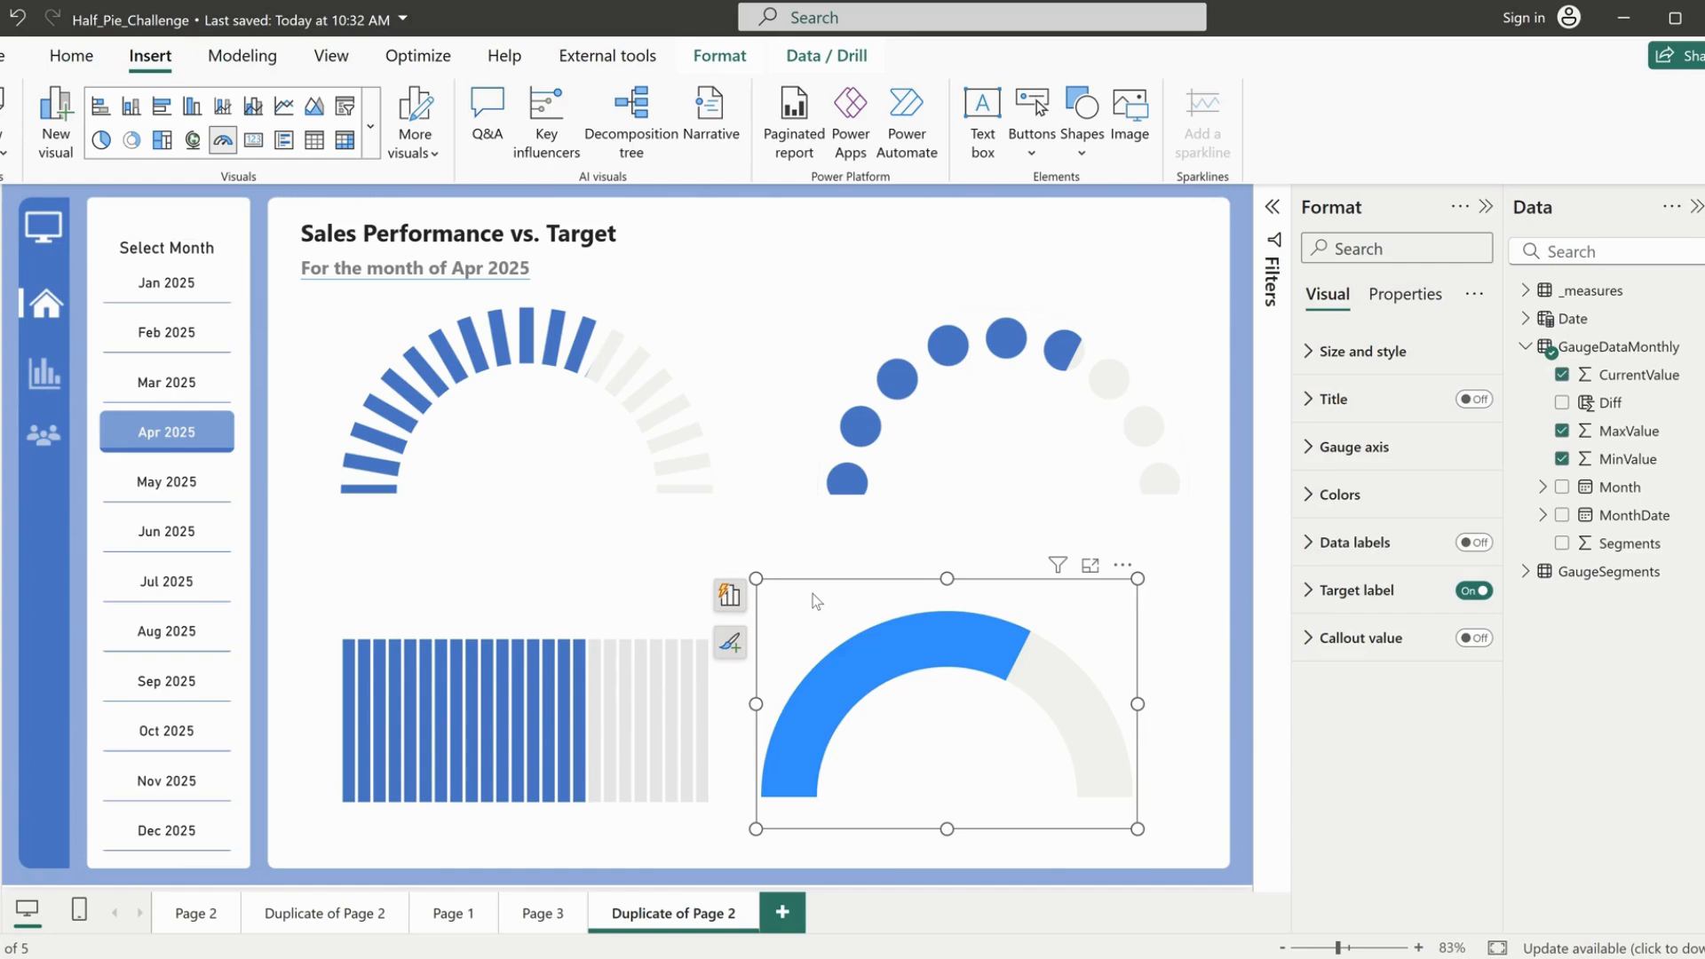
pyautogui.press('Delete')
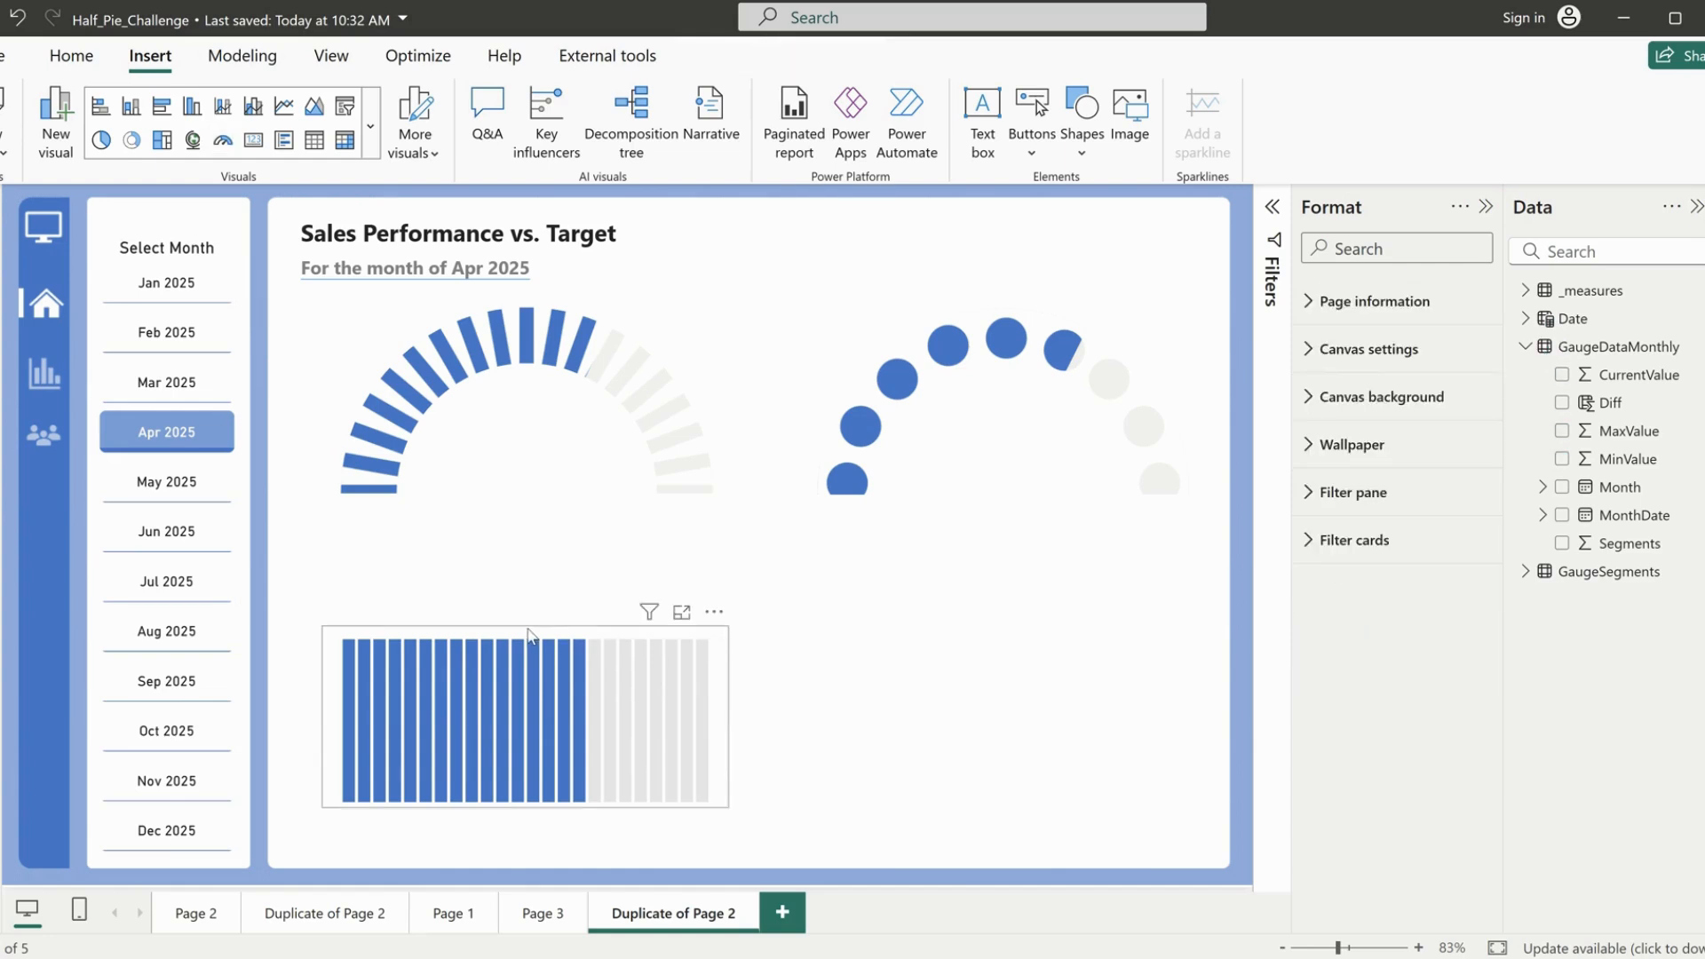
pyautogui.moveTo(529, 634)
pyautogui.mouseDown()
pyautogui.moveTo(750, 586)
pyautogui.moveTo(755, 613)
pyautogui.moveTo(527, 647)
pyautogui.mouseUp()
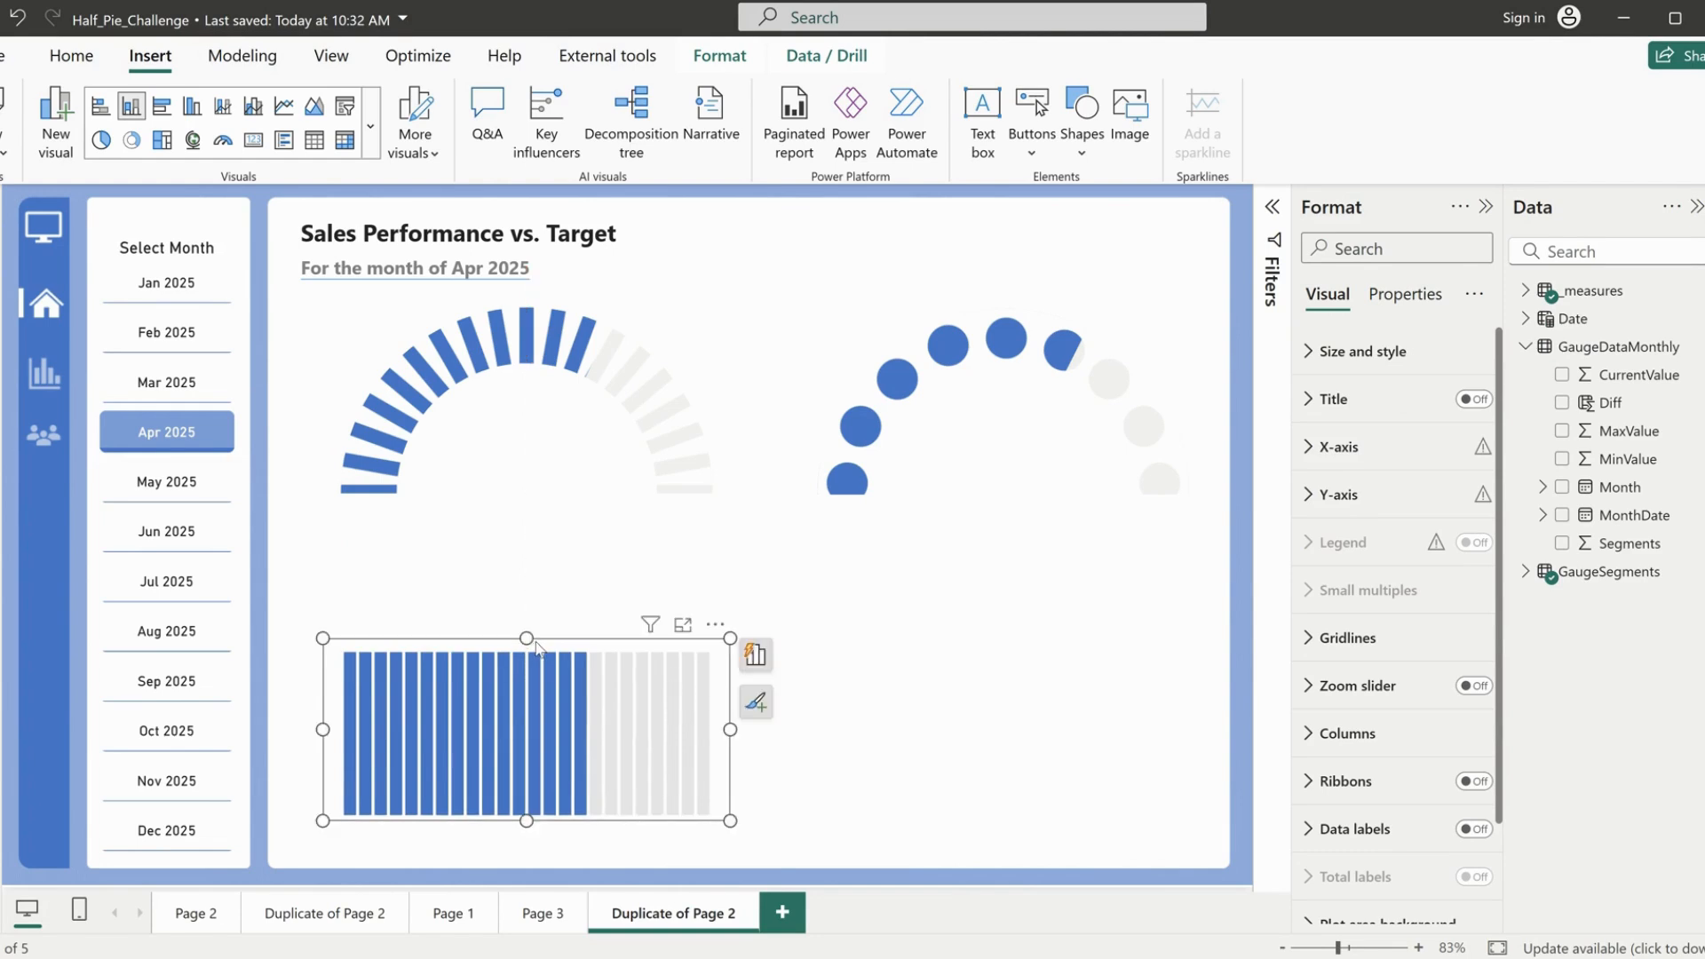
# Step: Examine the axis fields used by the segmented column chart and the columns of the GaugeSegments table
pyautogui.click(1526, 573)
pyautogui.click(756, 656)
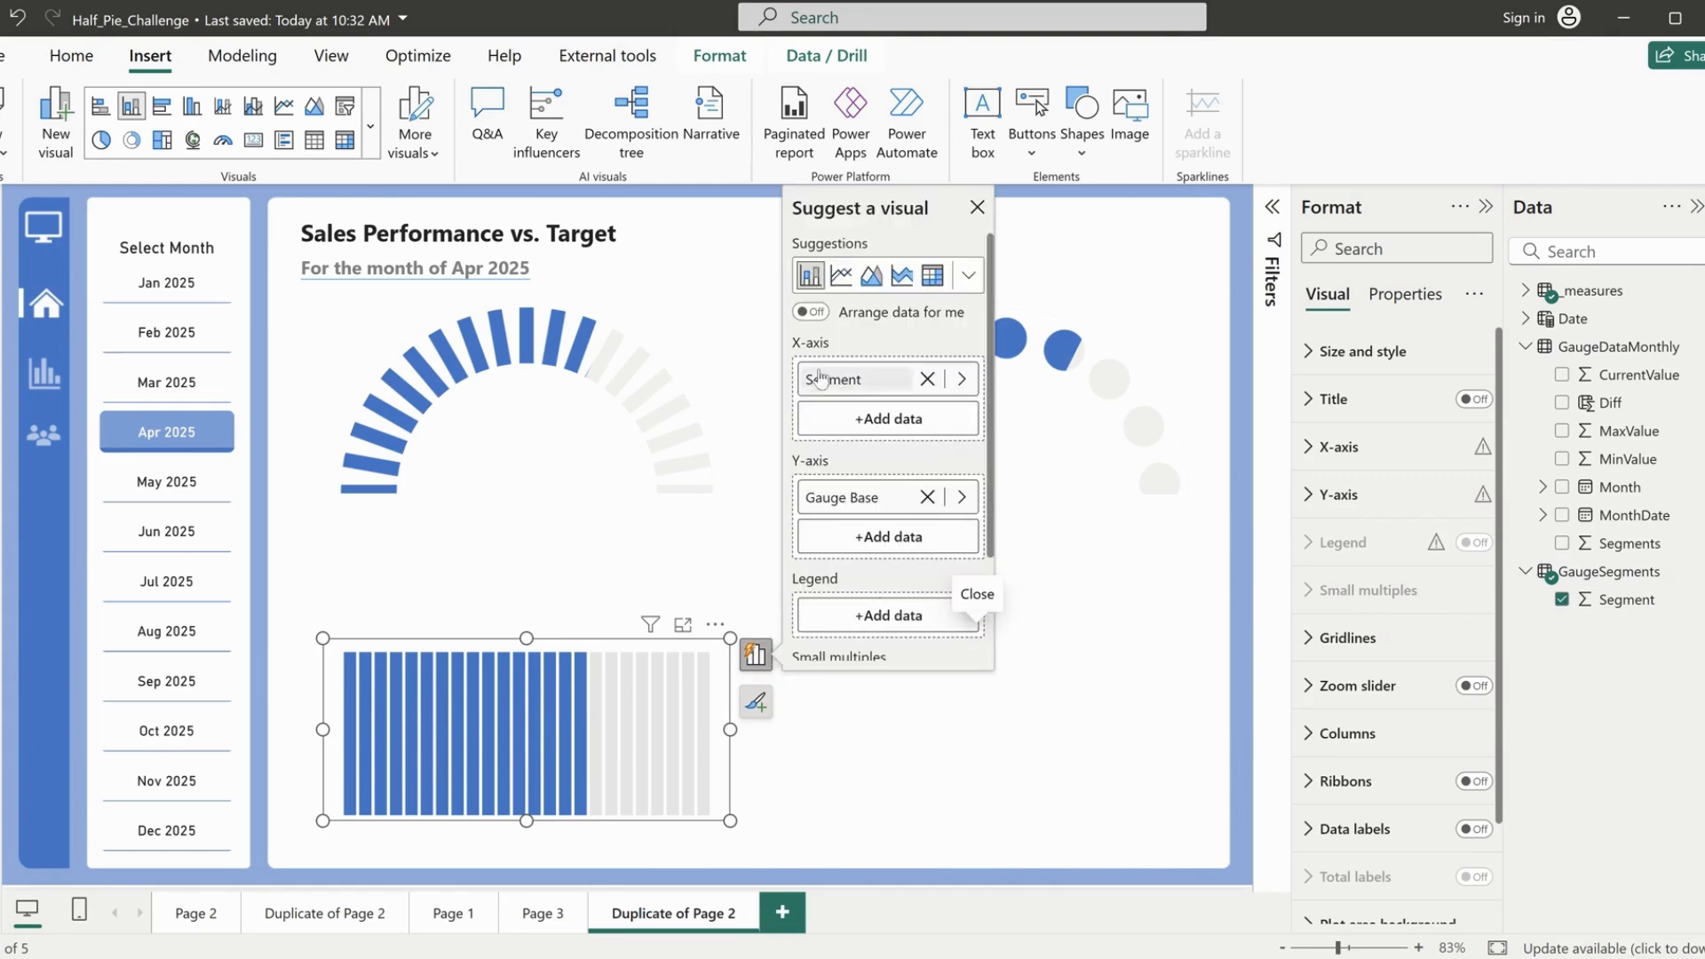
pyautogui.click(575, 574)
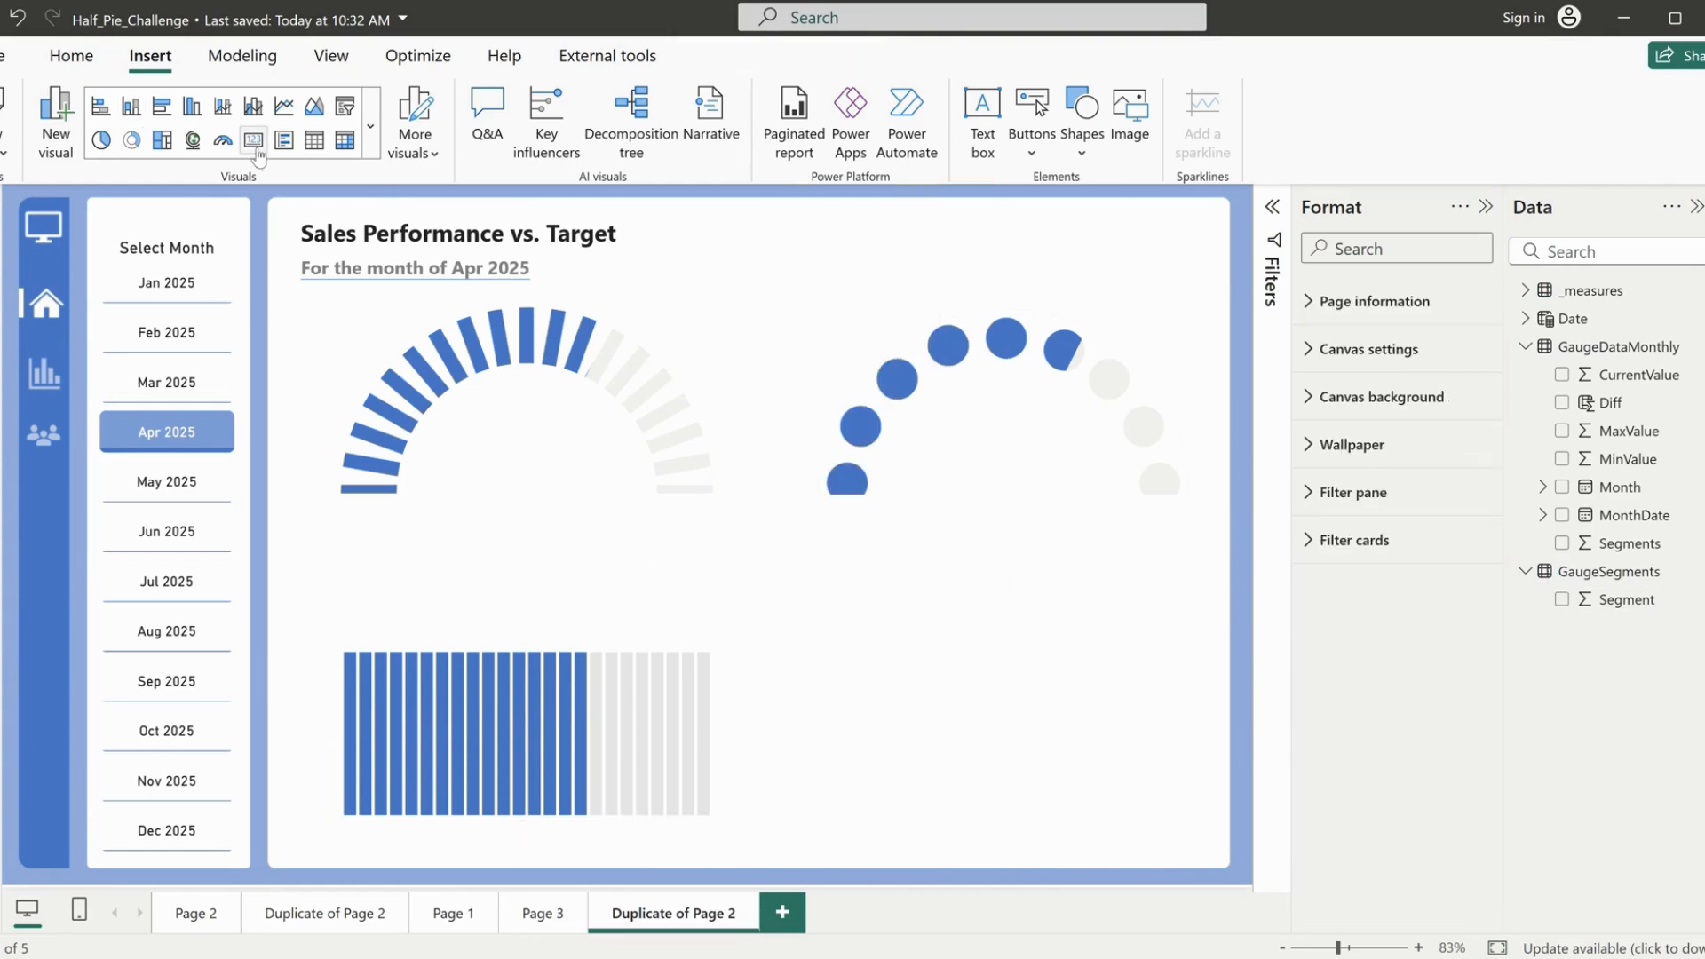
# Step: Insert a clustered column chart beside the segmented column chart and put the GaugeSegments Segment field on its X-axis
pyautogui.click(192, 108)
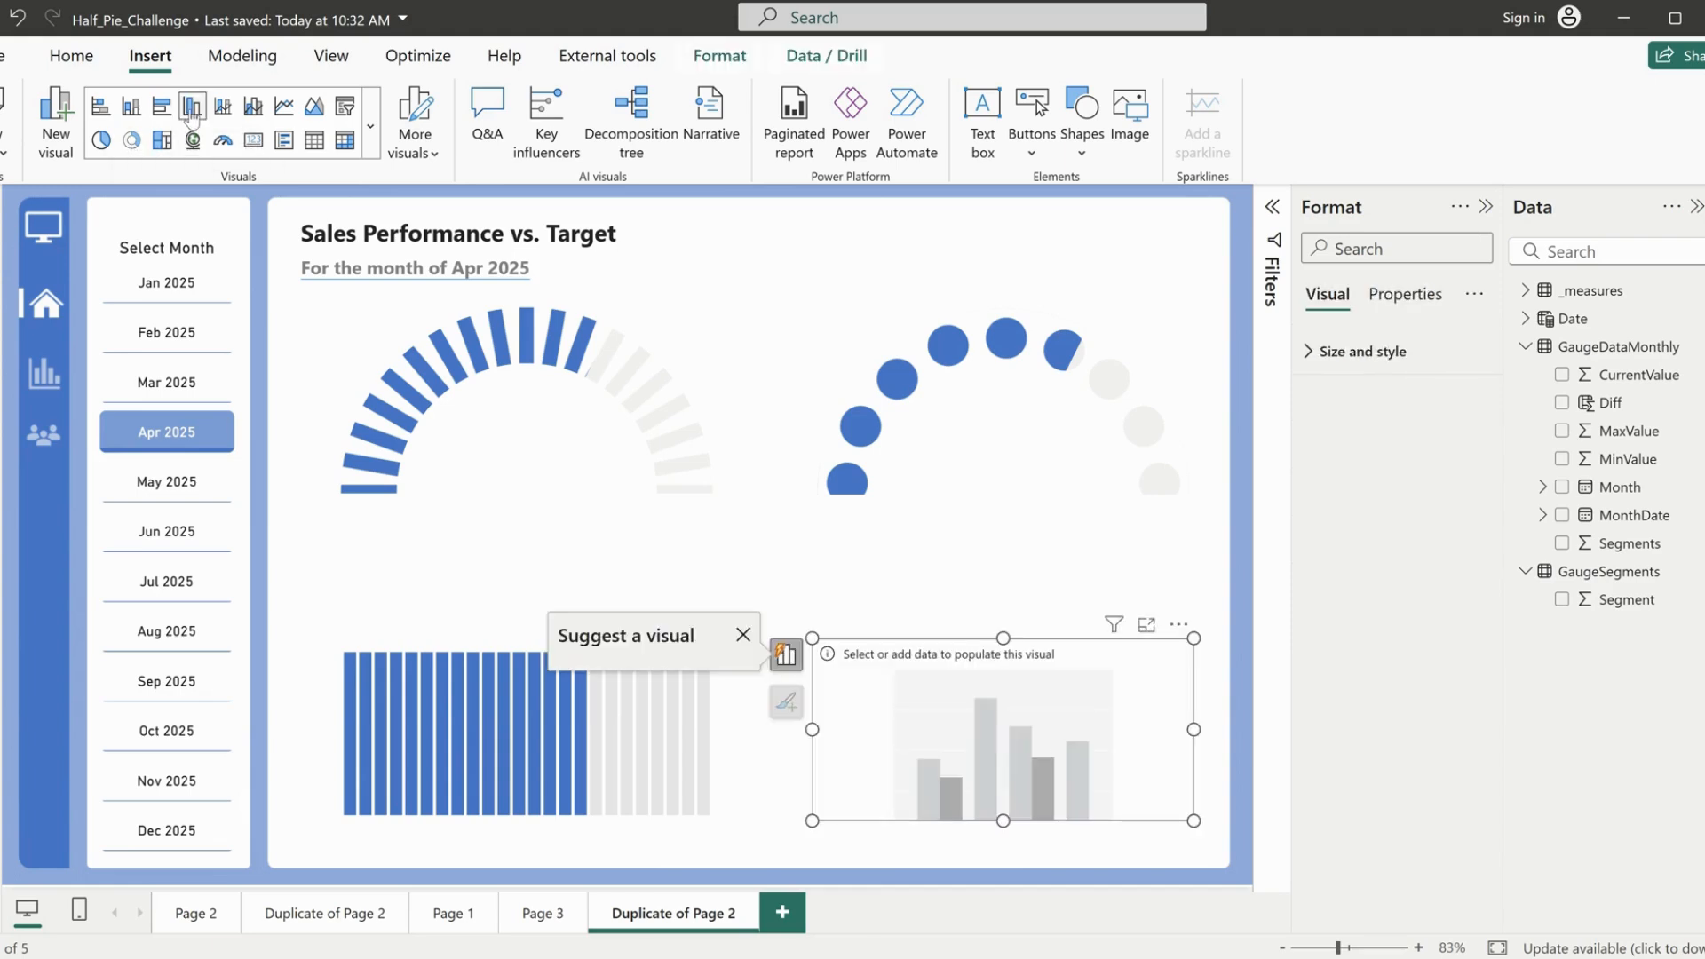
pyautogui.moveTo(924, 659); pyautogui.dragTo(890, 643)
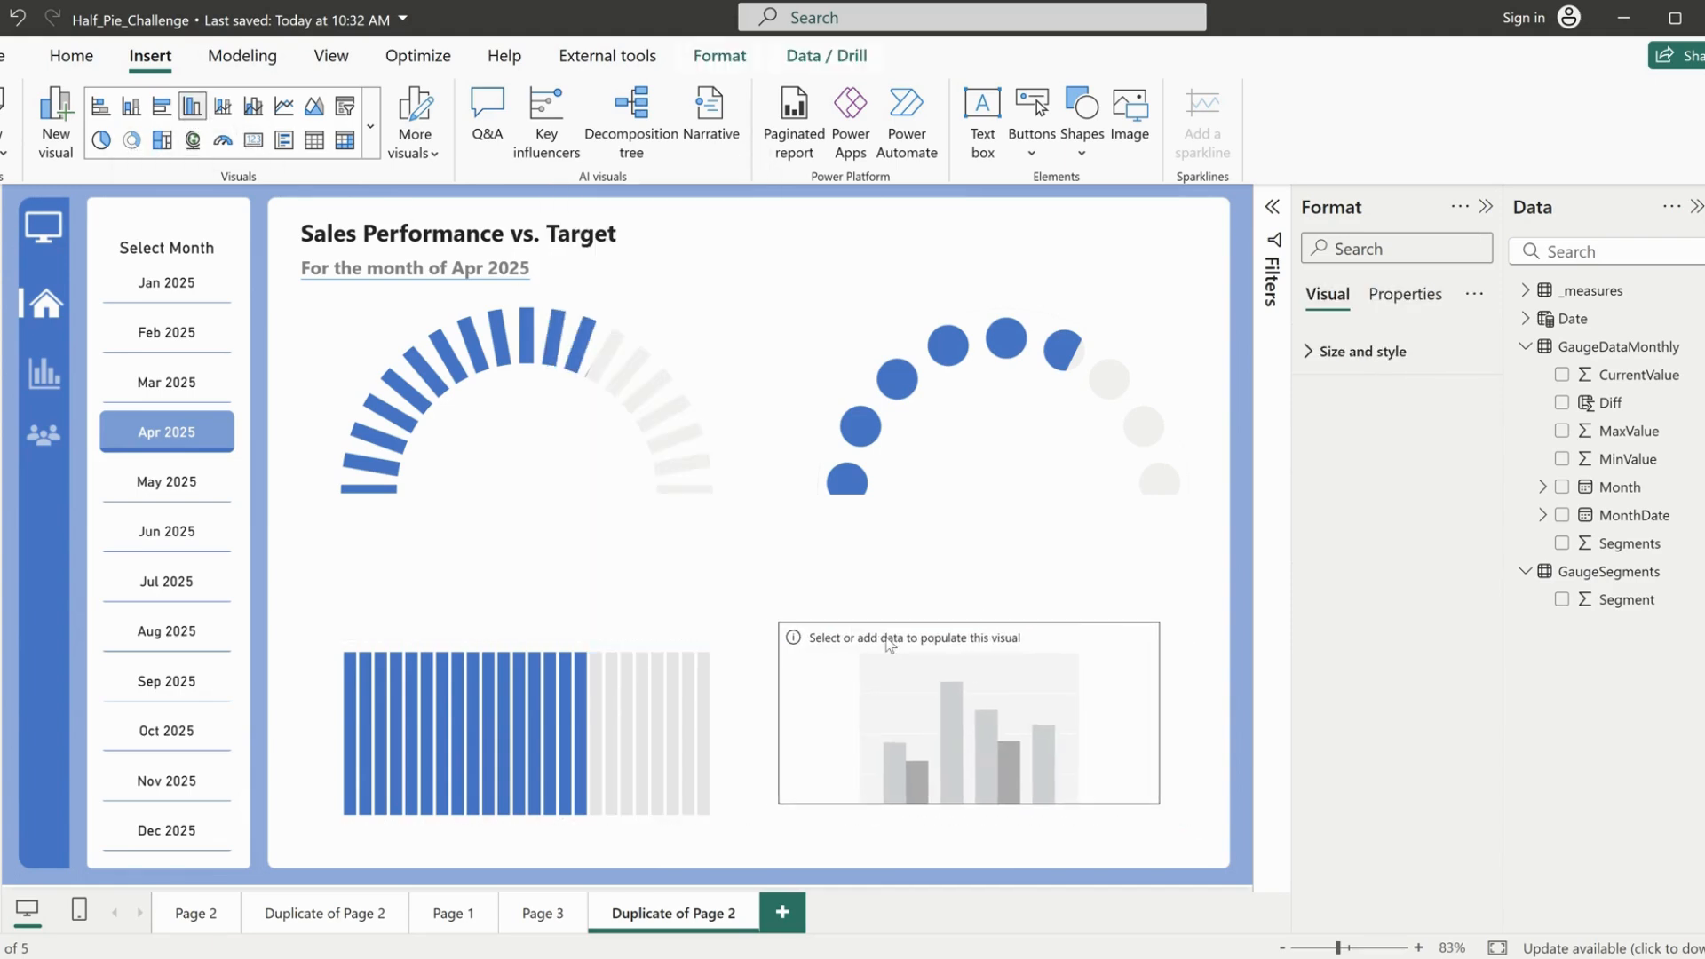
pyautogui.click(1563, 601)
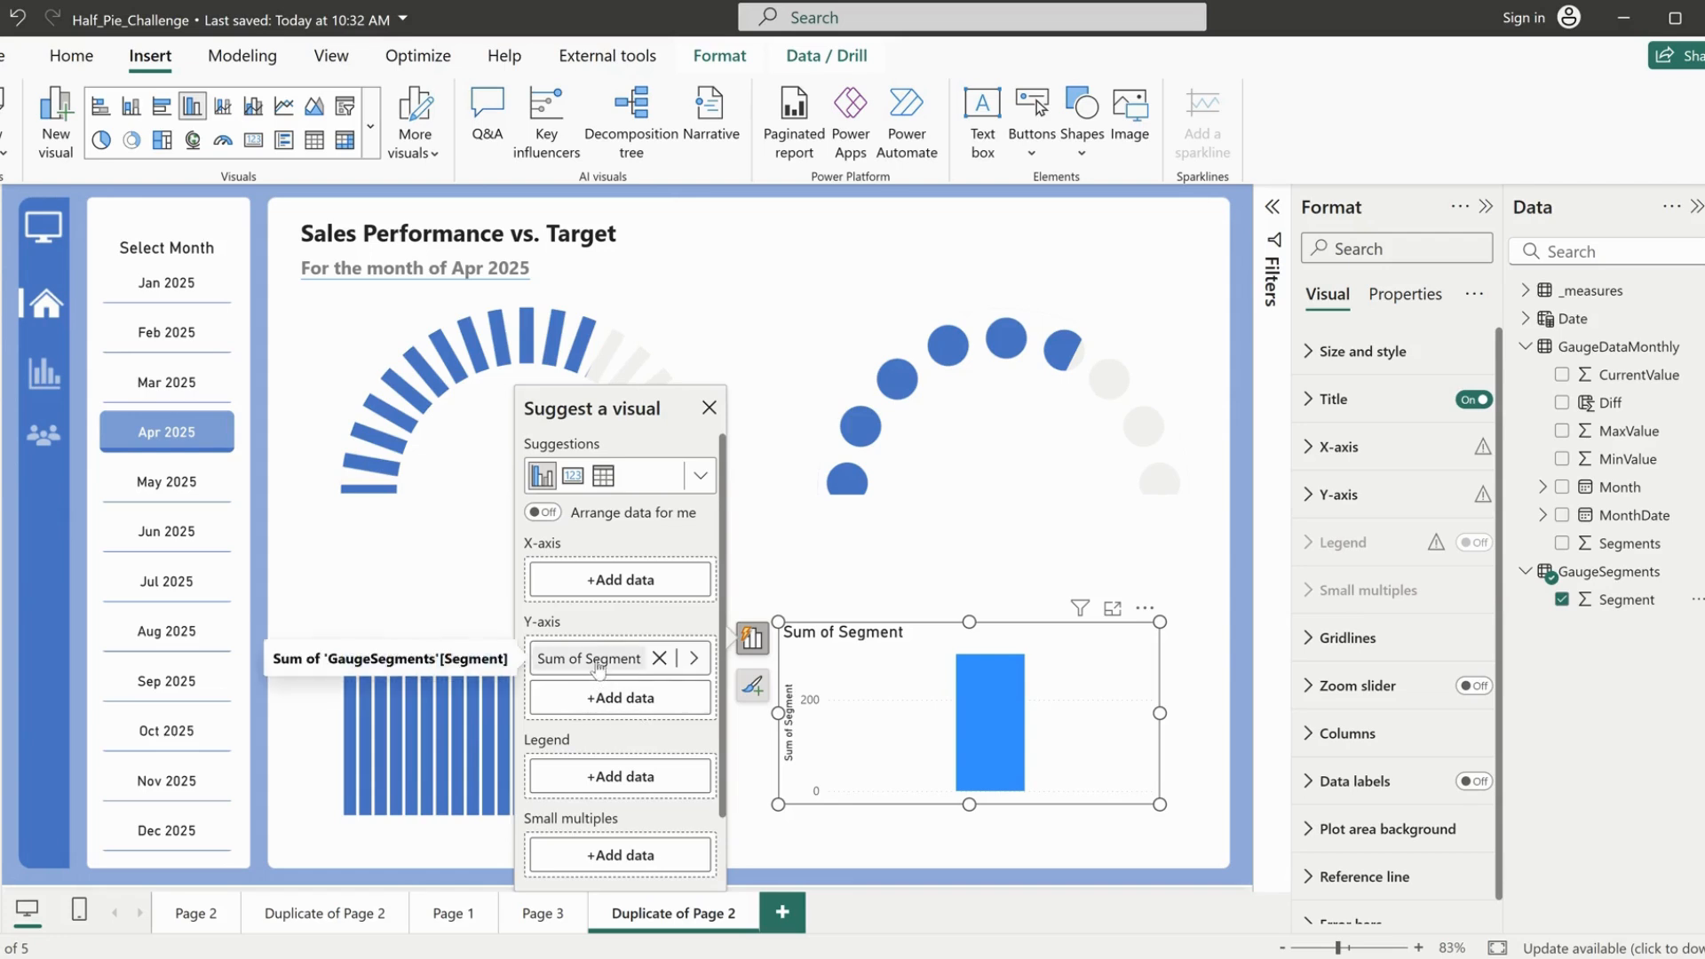
pyautogui.moveTo(599, 668); pyautogui.dragTo(593, 588)
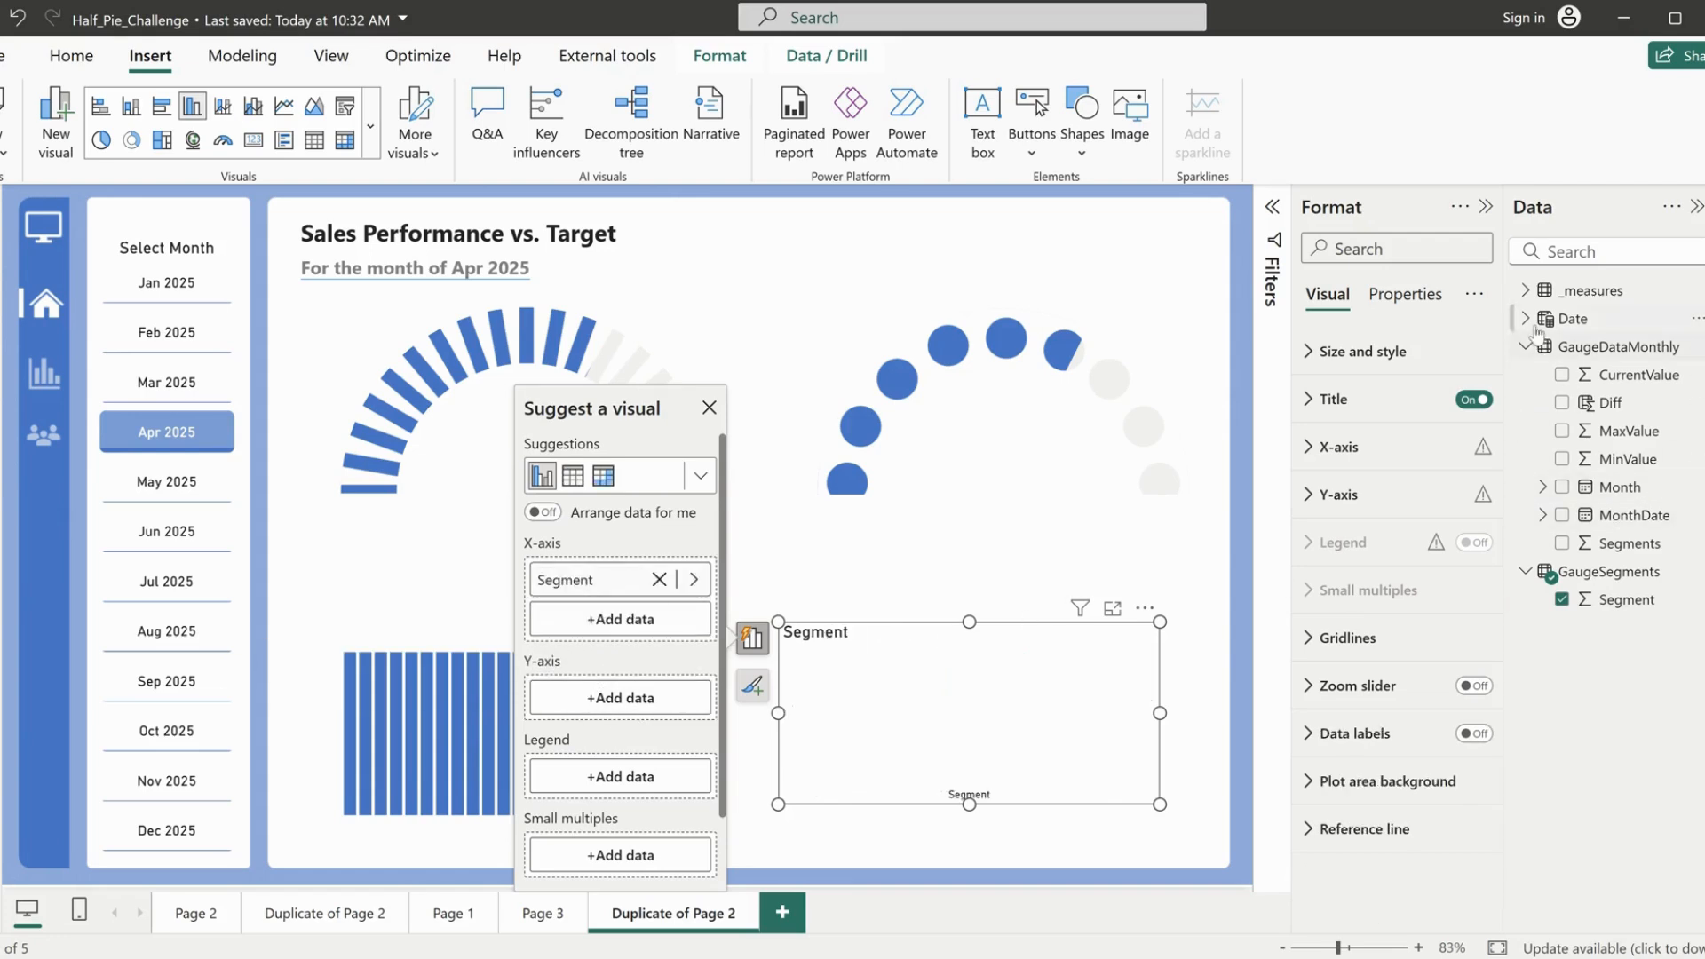
# Step: Add the Gauge Base measure from the _measures table to the new column chart's Y-axis
pyautogui.click(1524, 293)
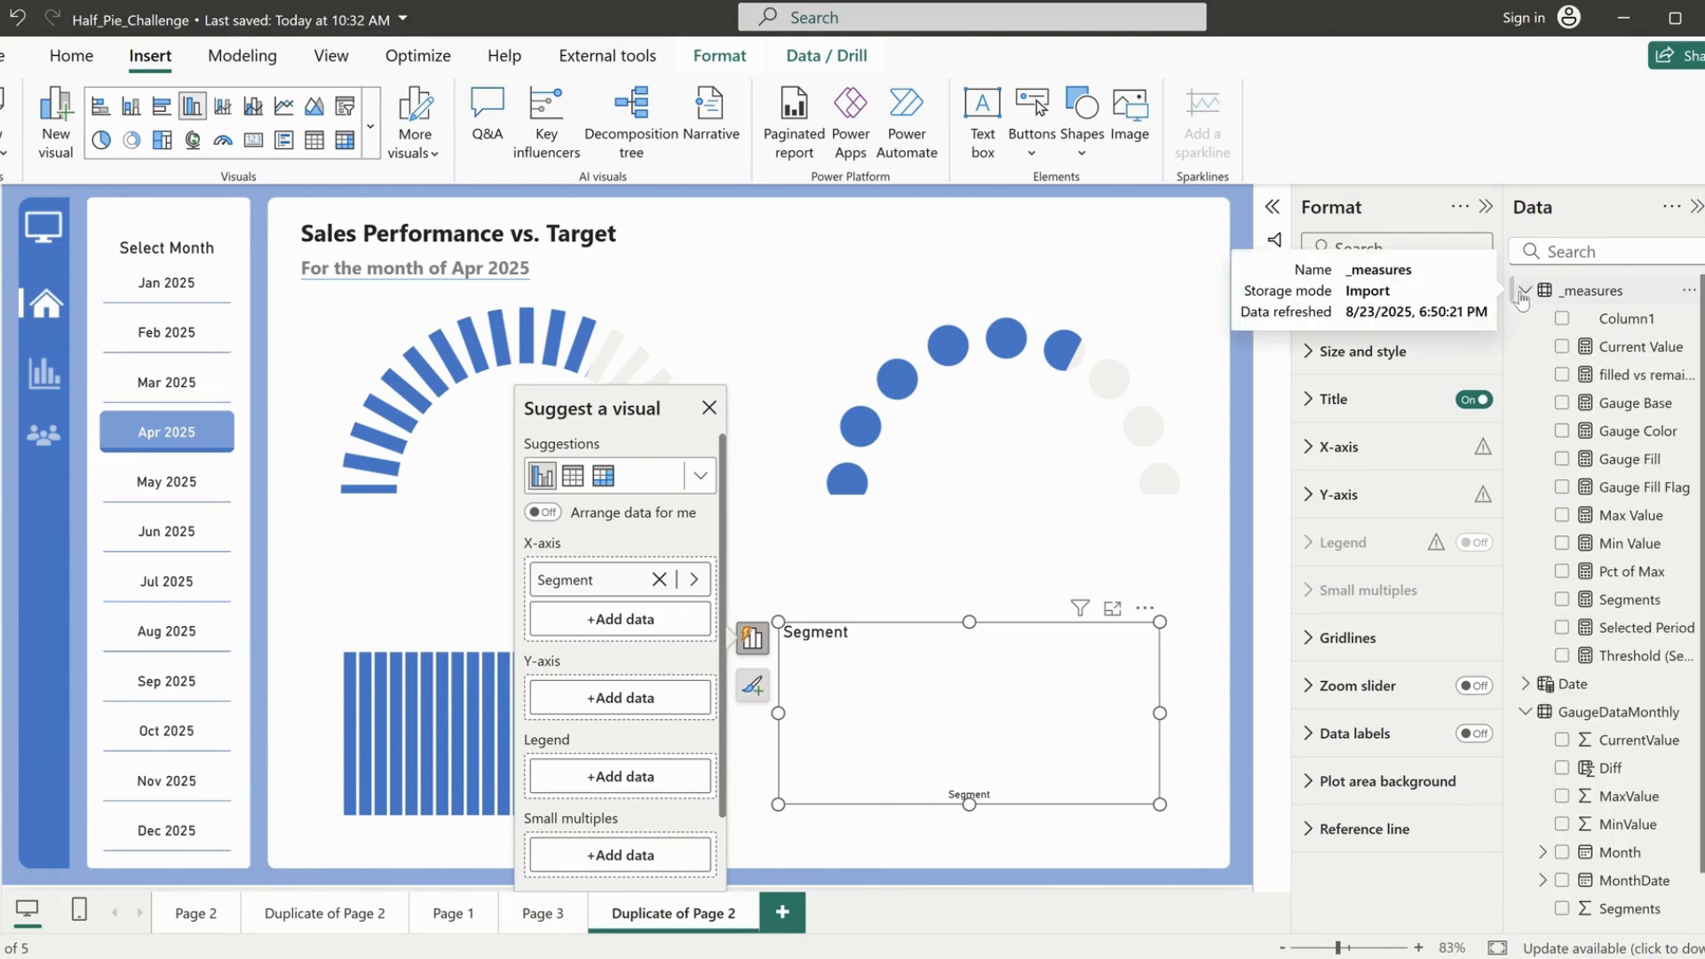
pyautogui.click(1609, 405)
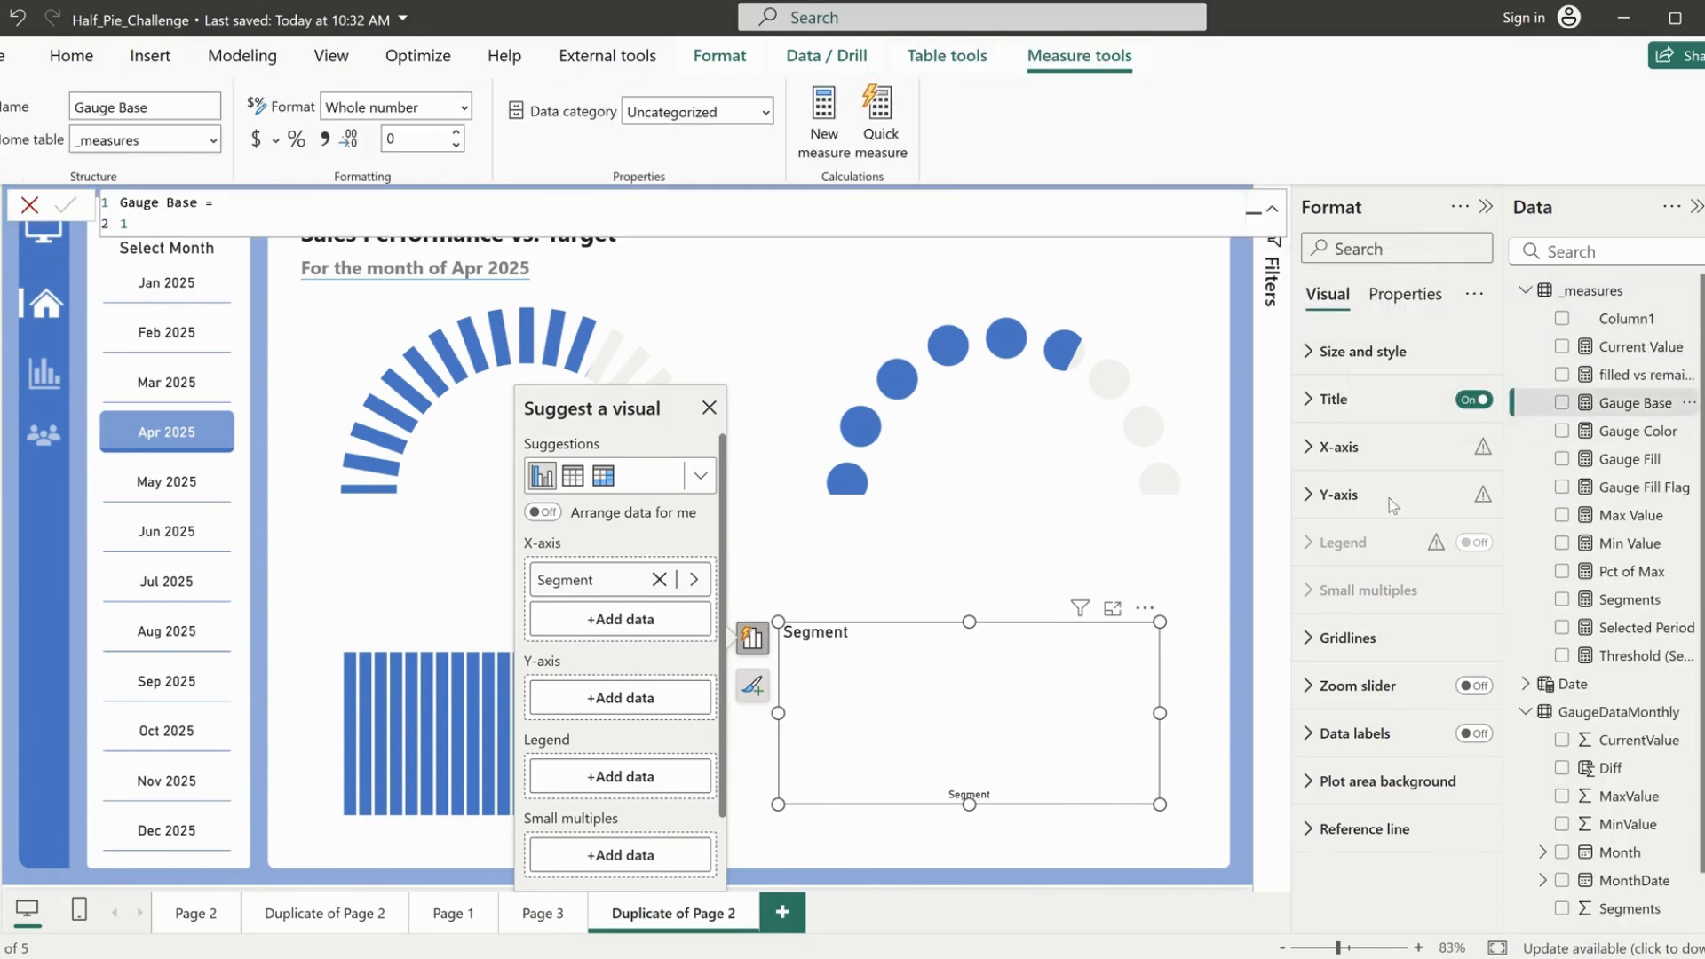
pyautogui.click(1564, 404)
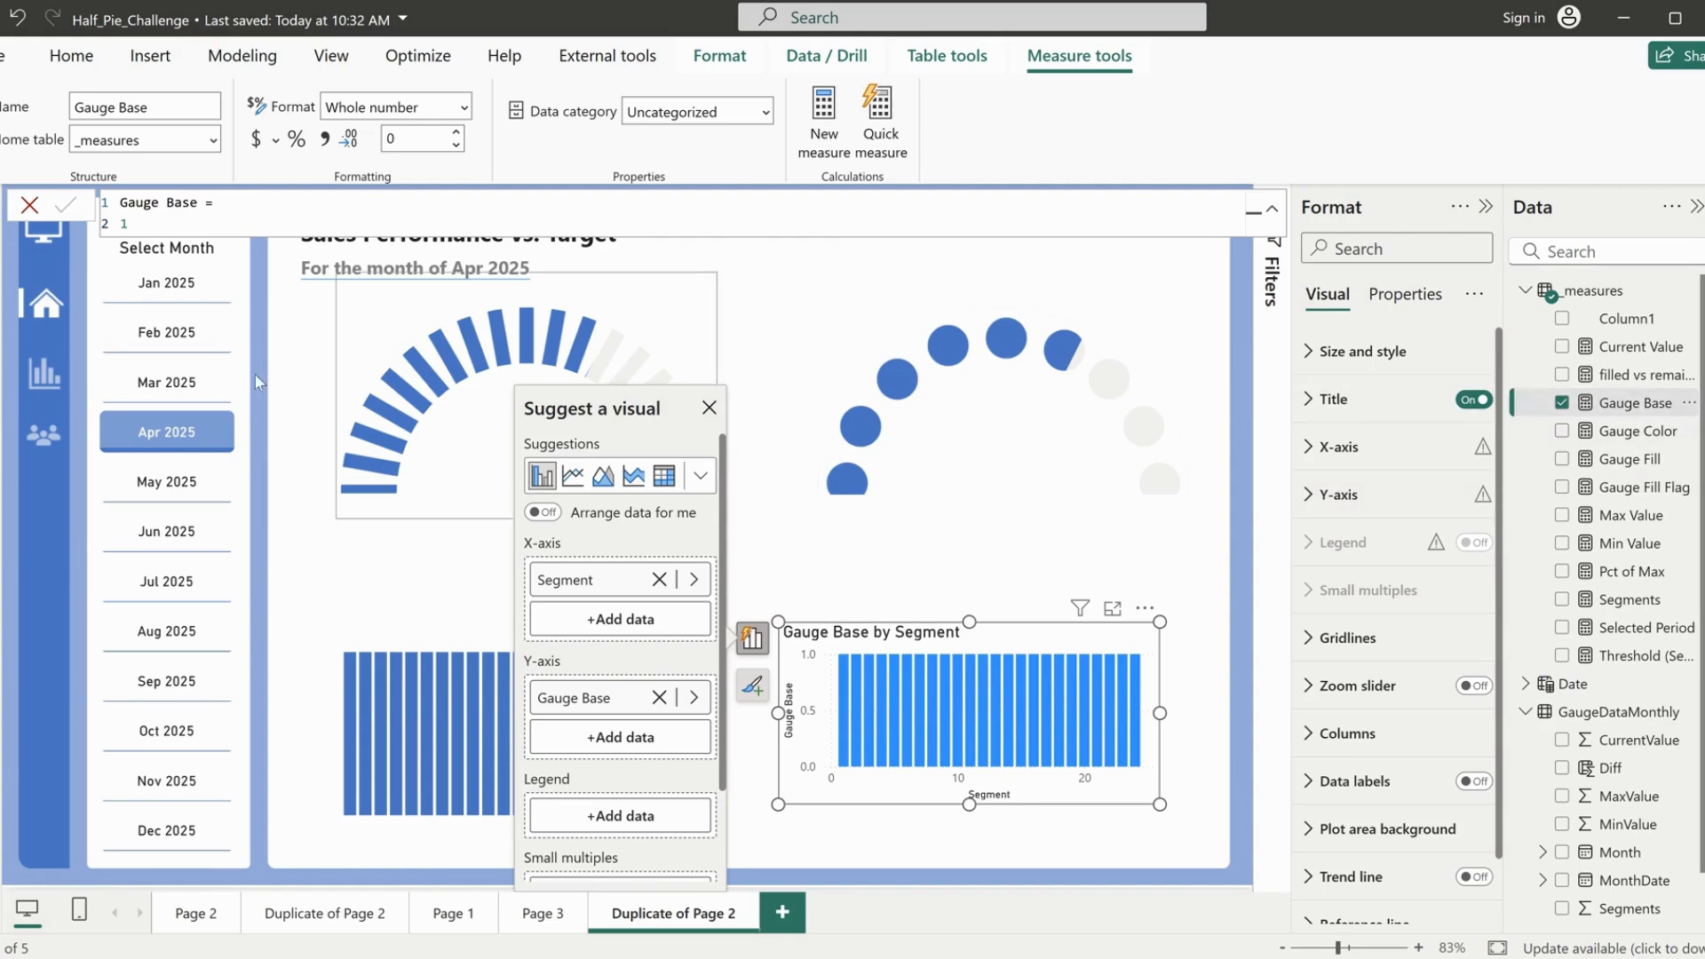
pyautogui.click(1196, 650)
pyautogui.click(873, 803)
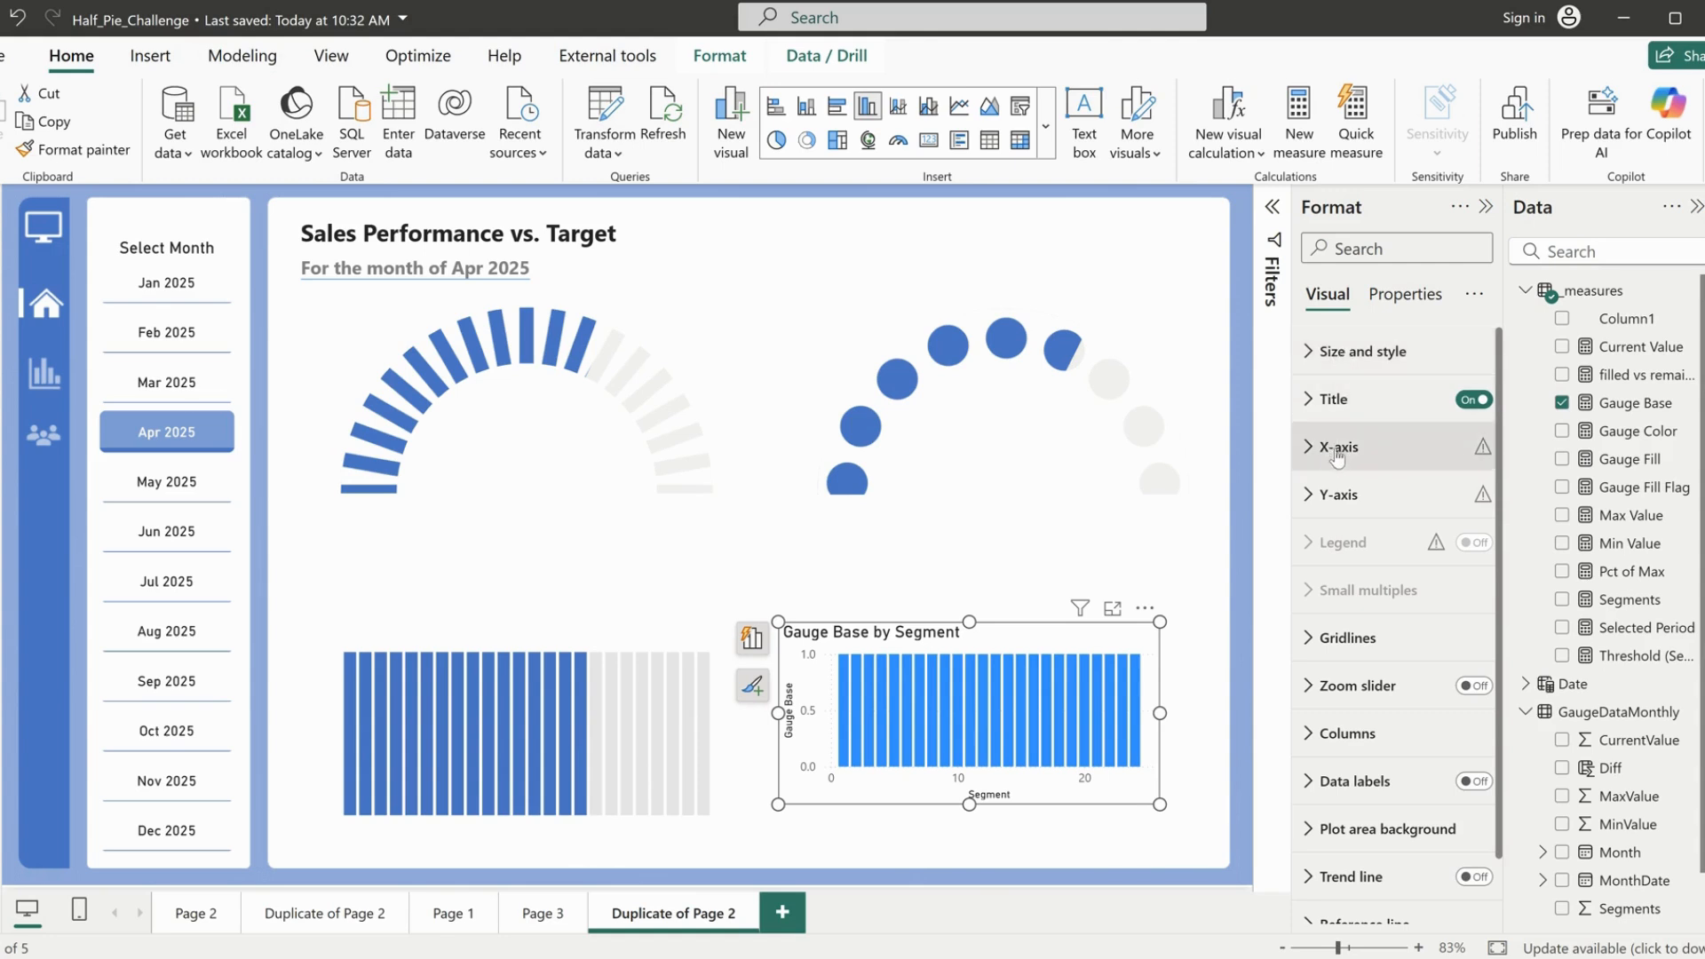
# Step: Turn off the new column chart's title, along with its X-axis values and X-axis title
pyautogui.click(1475, 399)
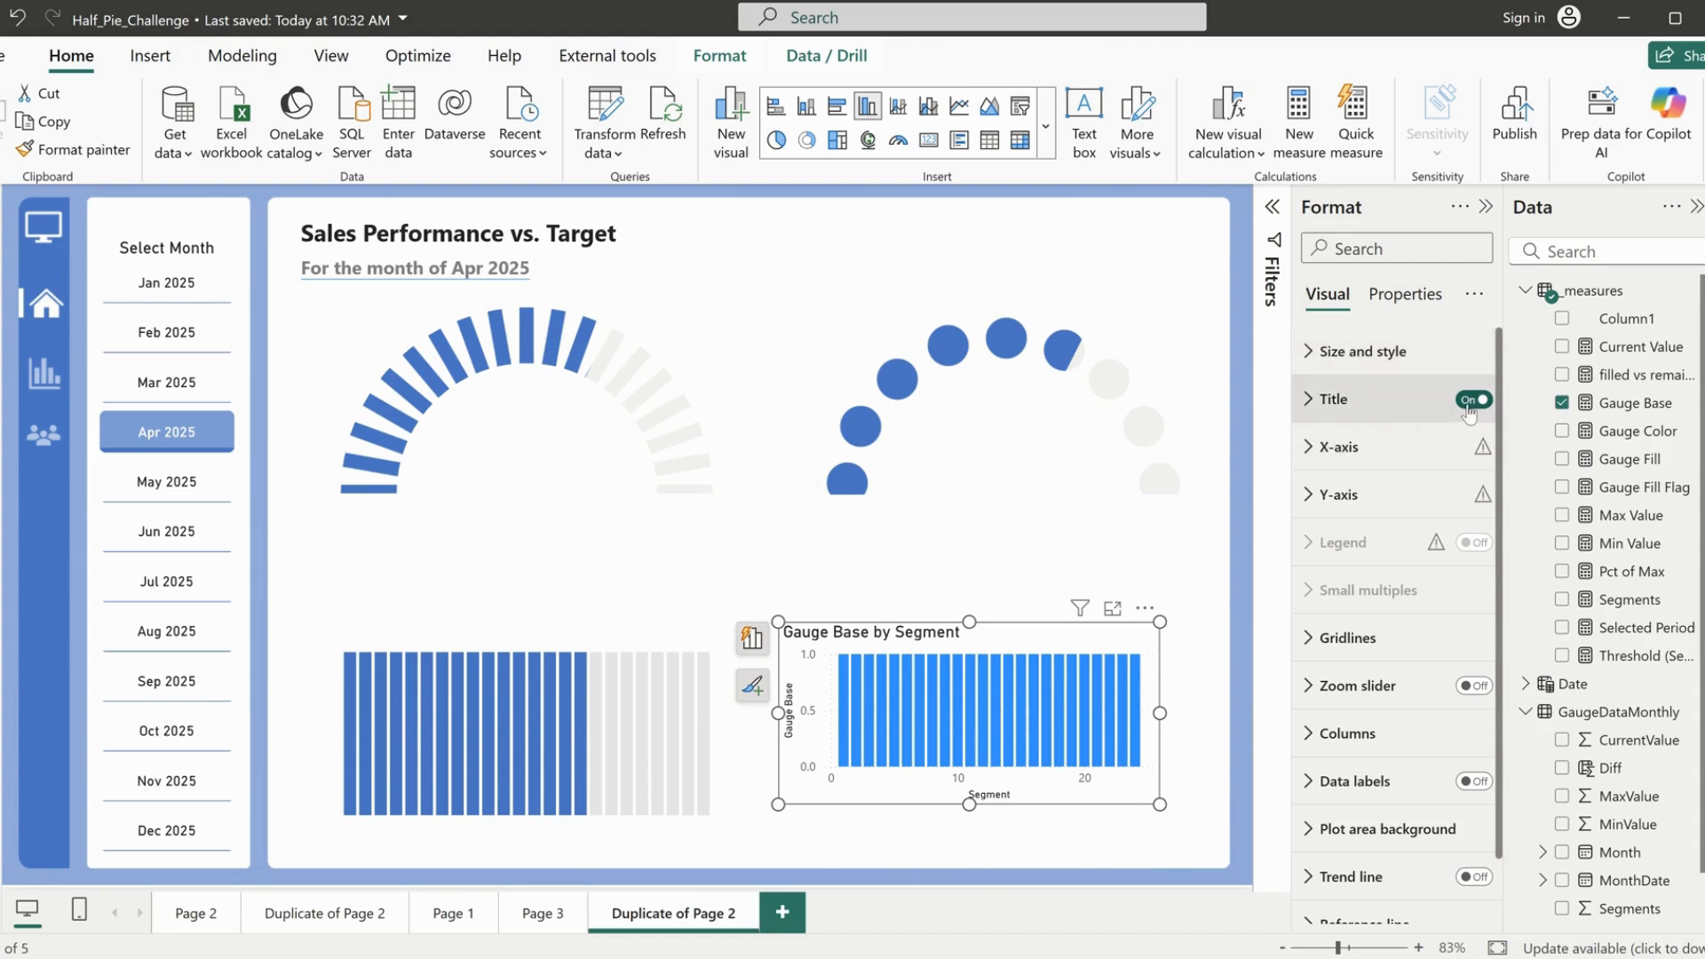
pyautogui.click(1359, 448)
pyautogui.click(1465, 828)
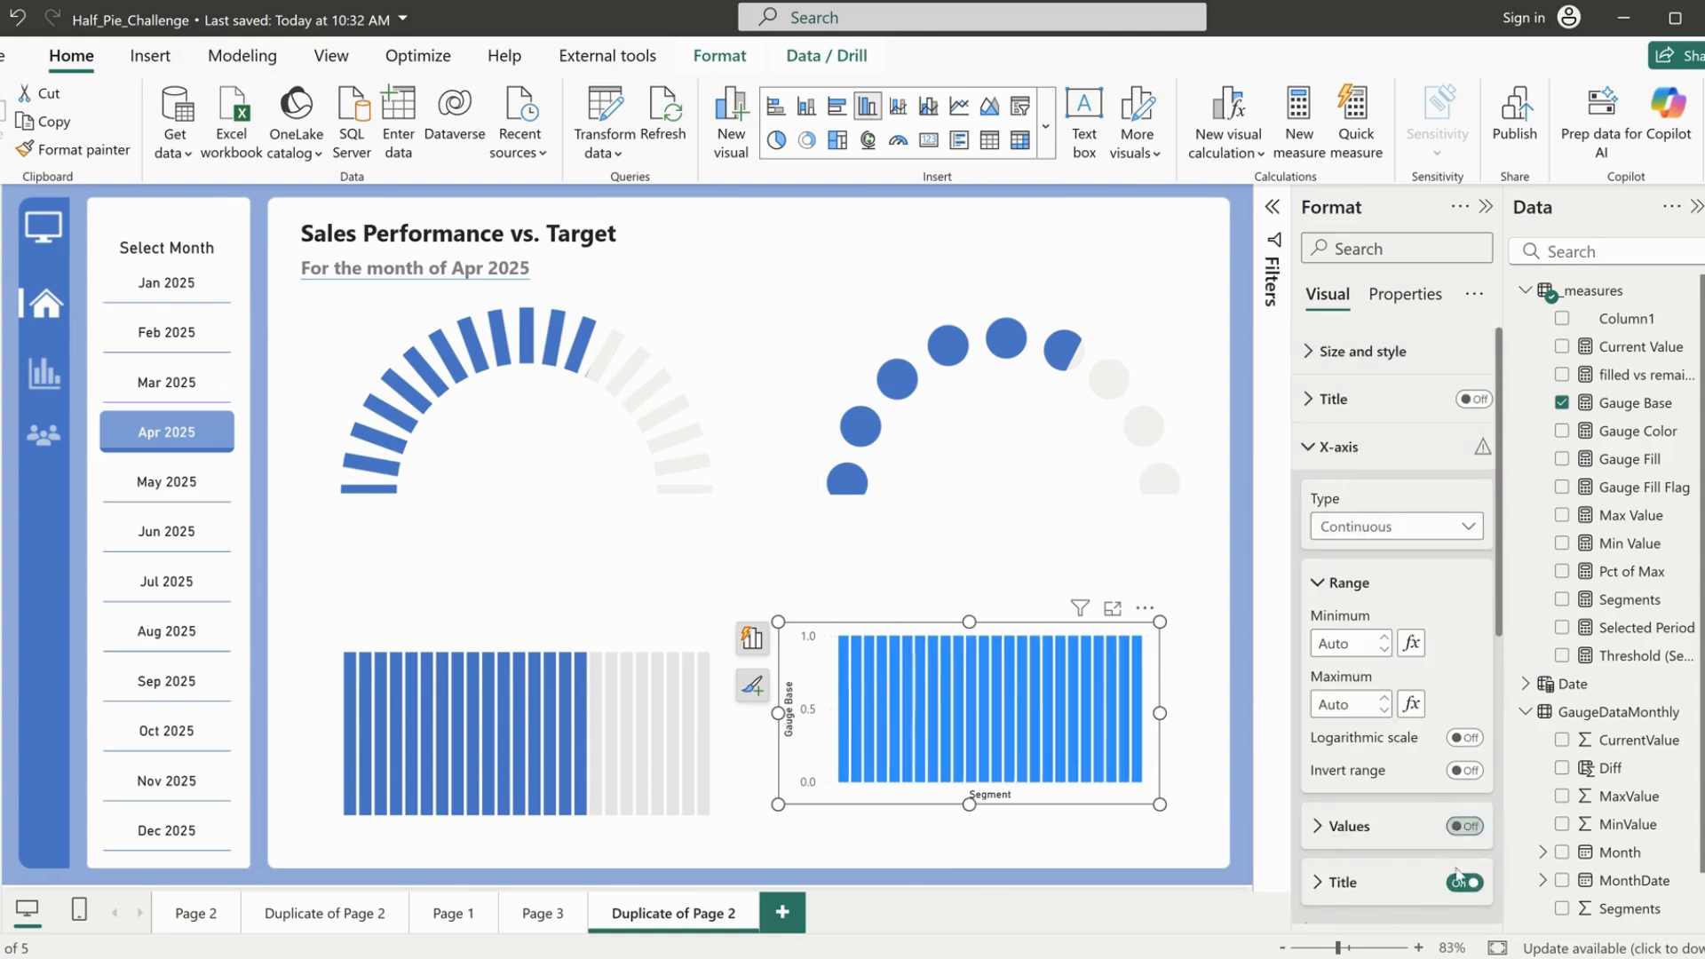
pyautogui.click(1465, 882)
pyautogui.click(1359, 446)
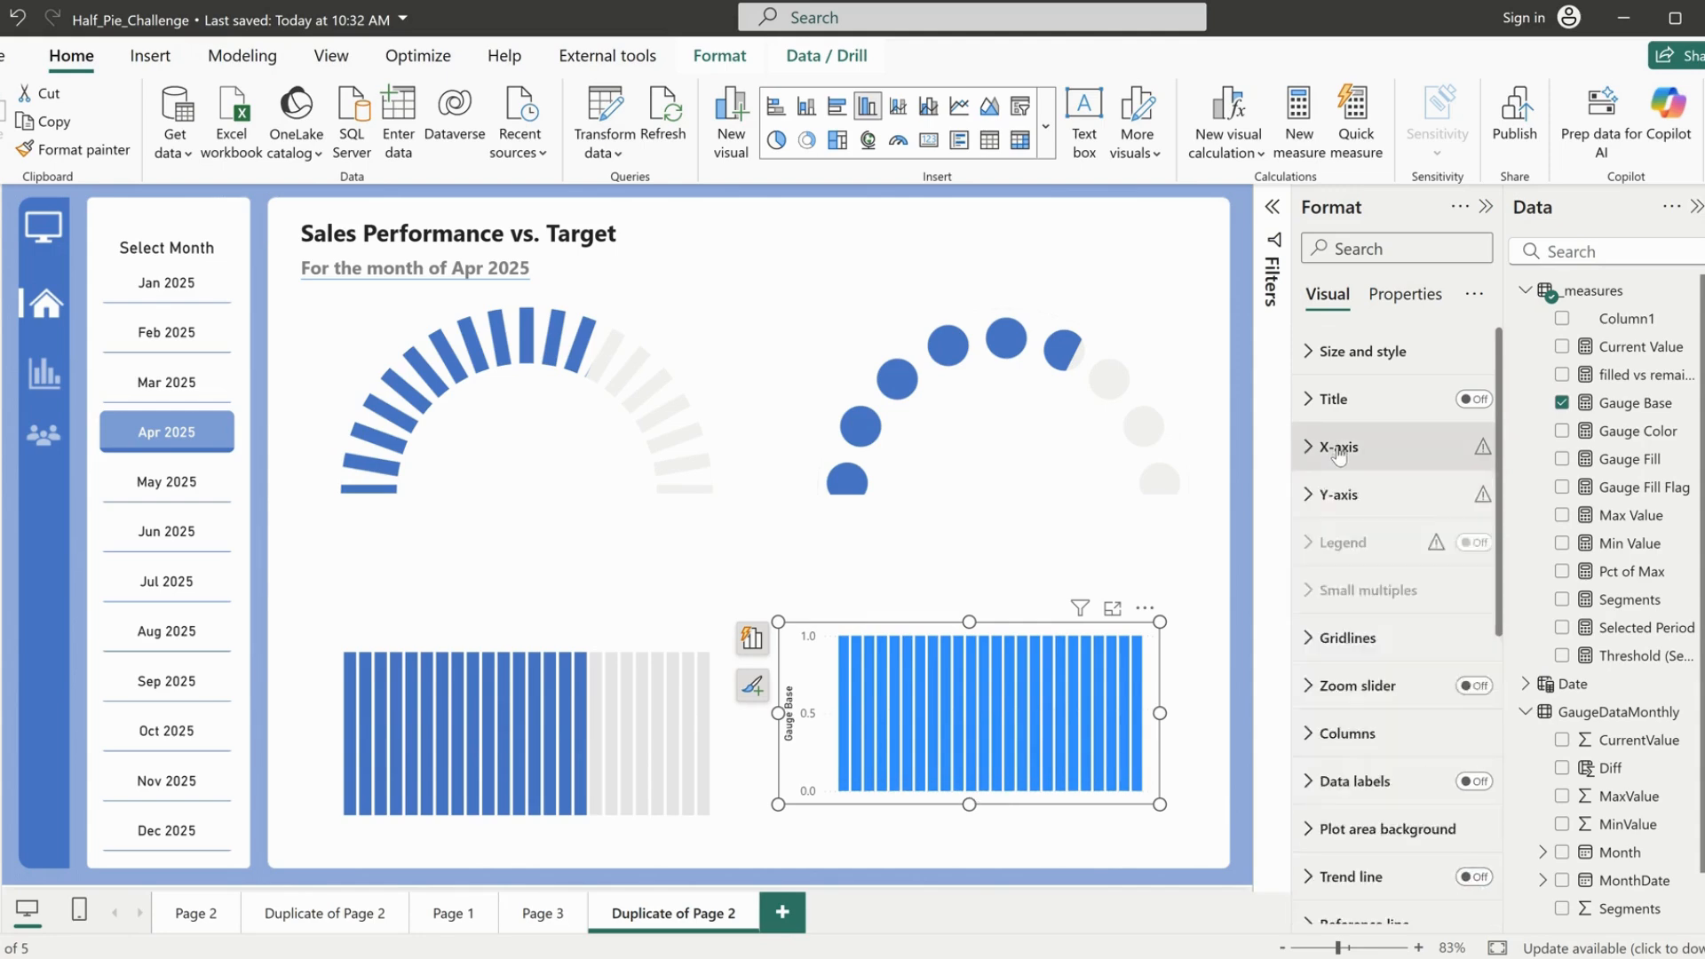
# Step: Turn off the new chart's Y-axis values and title, and align the chart level with the neighbouring segmented column chart
pyautogui.click(1341, 495)
pyautogui.click(1464, 795)
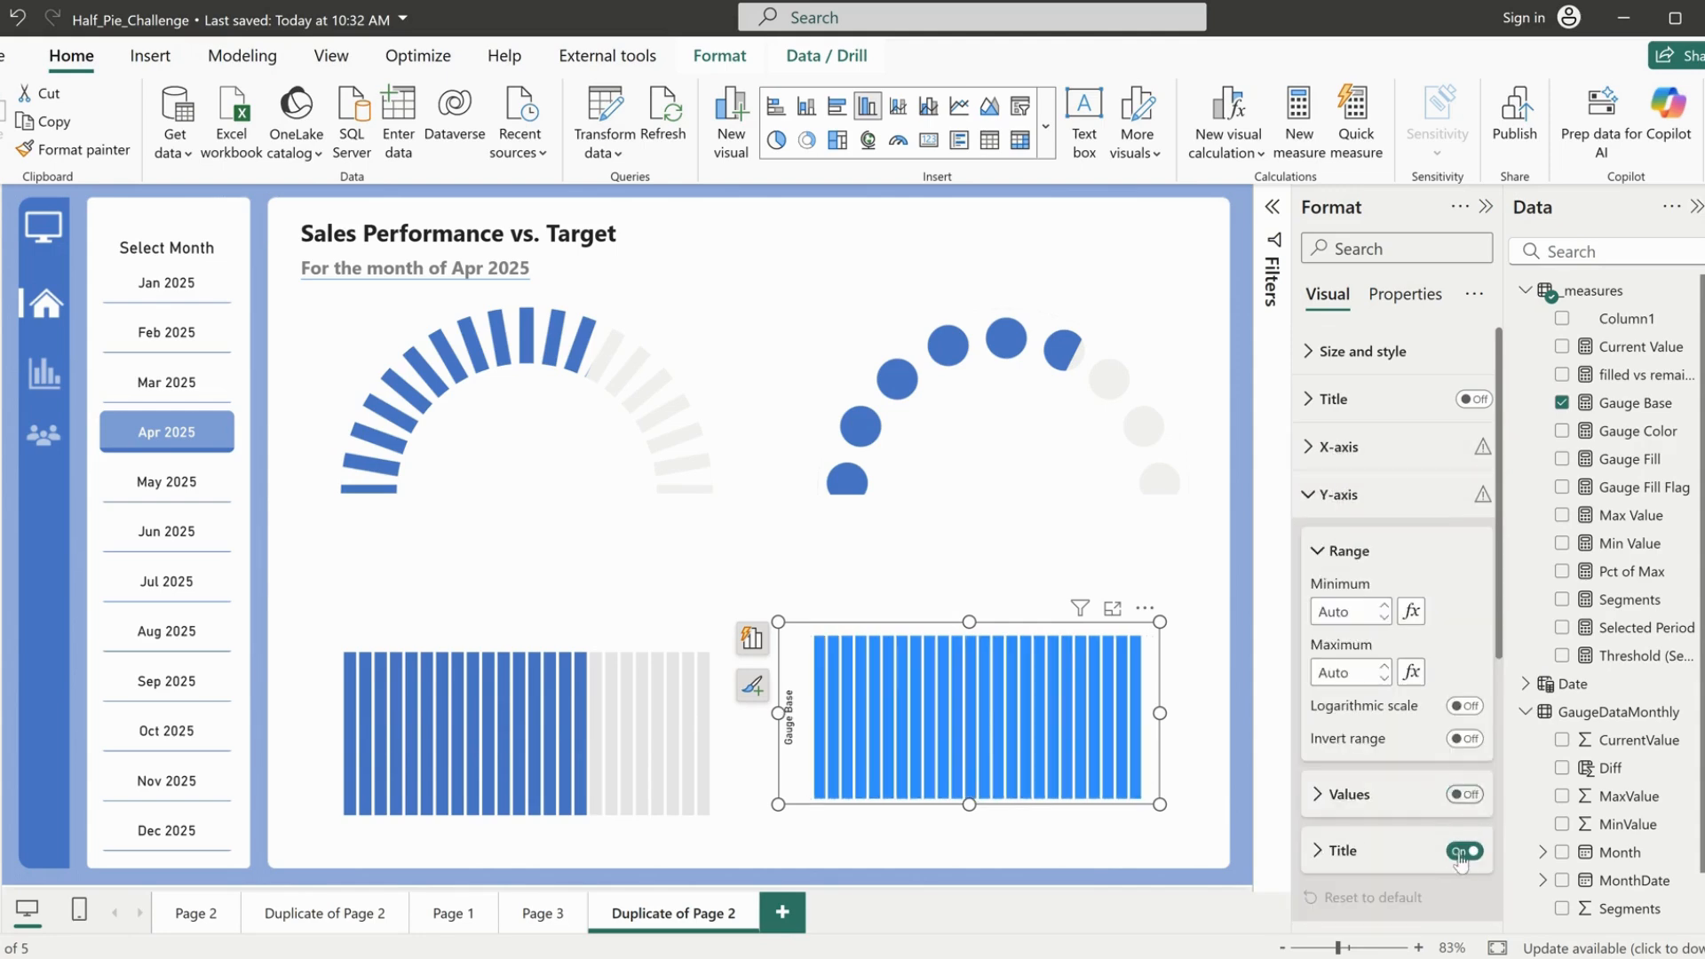
pyautogui.click(1464, 851)
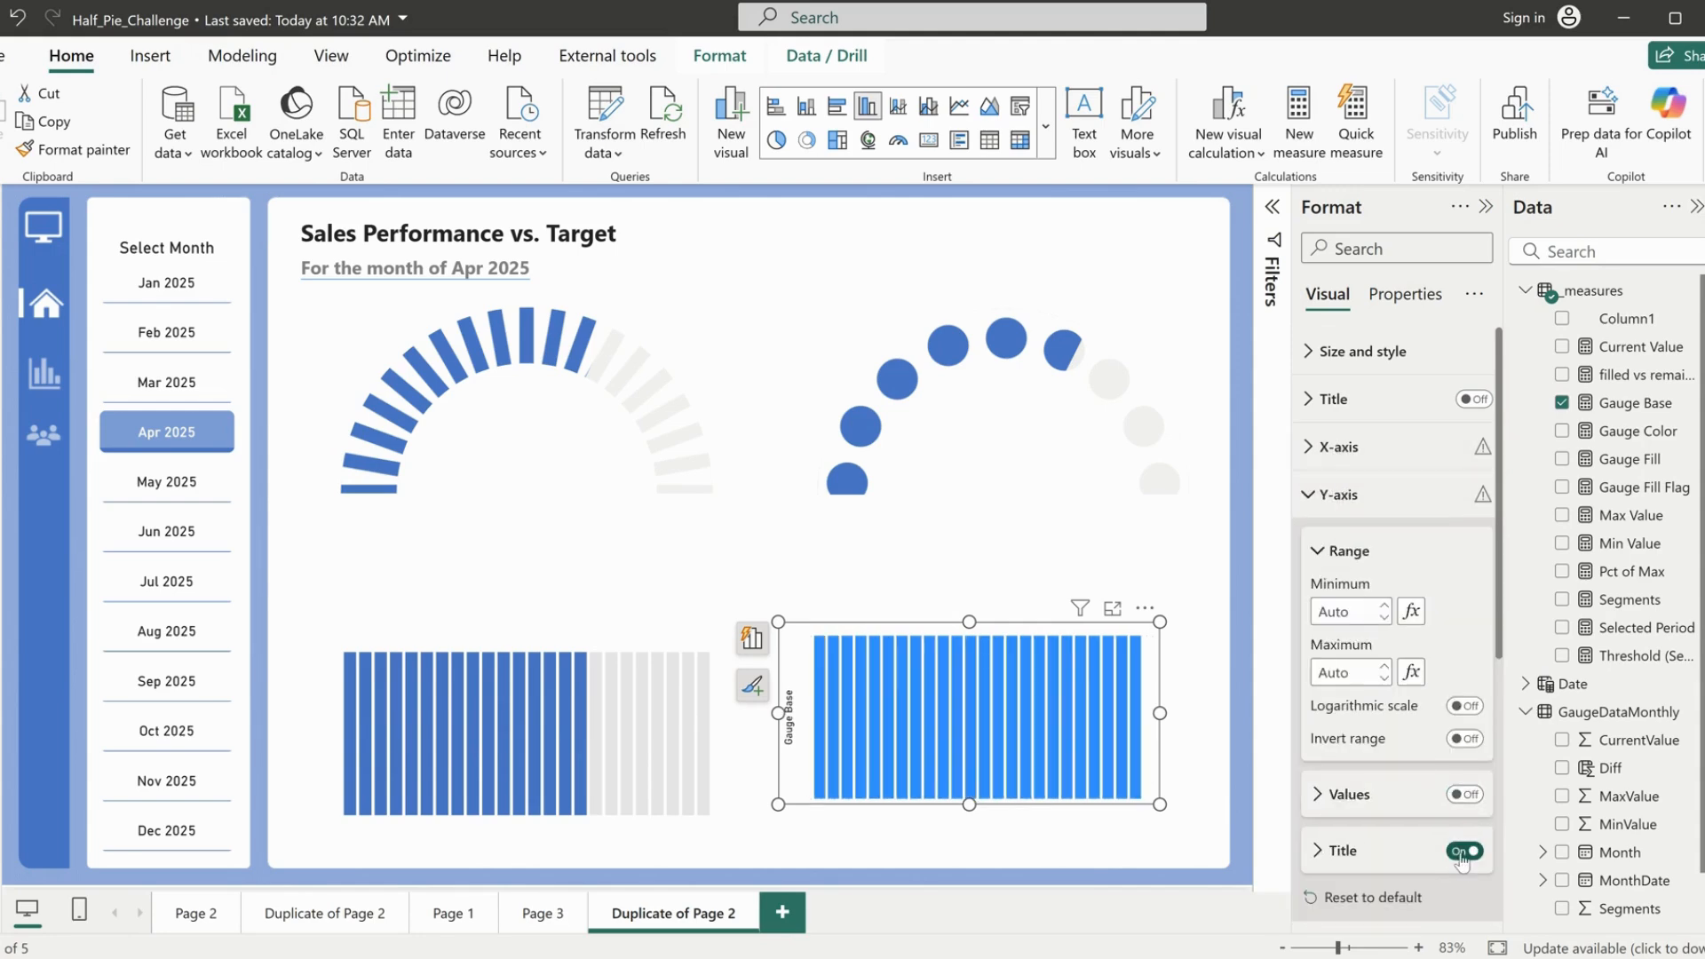
pyautogui.click(1342, 494)
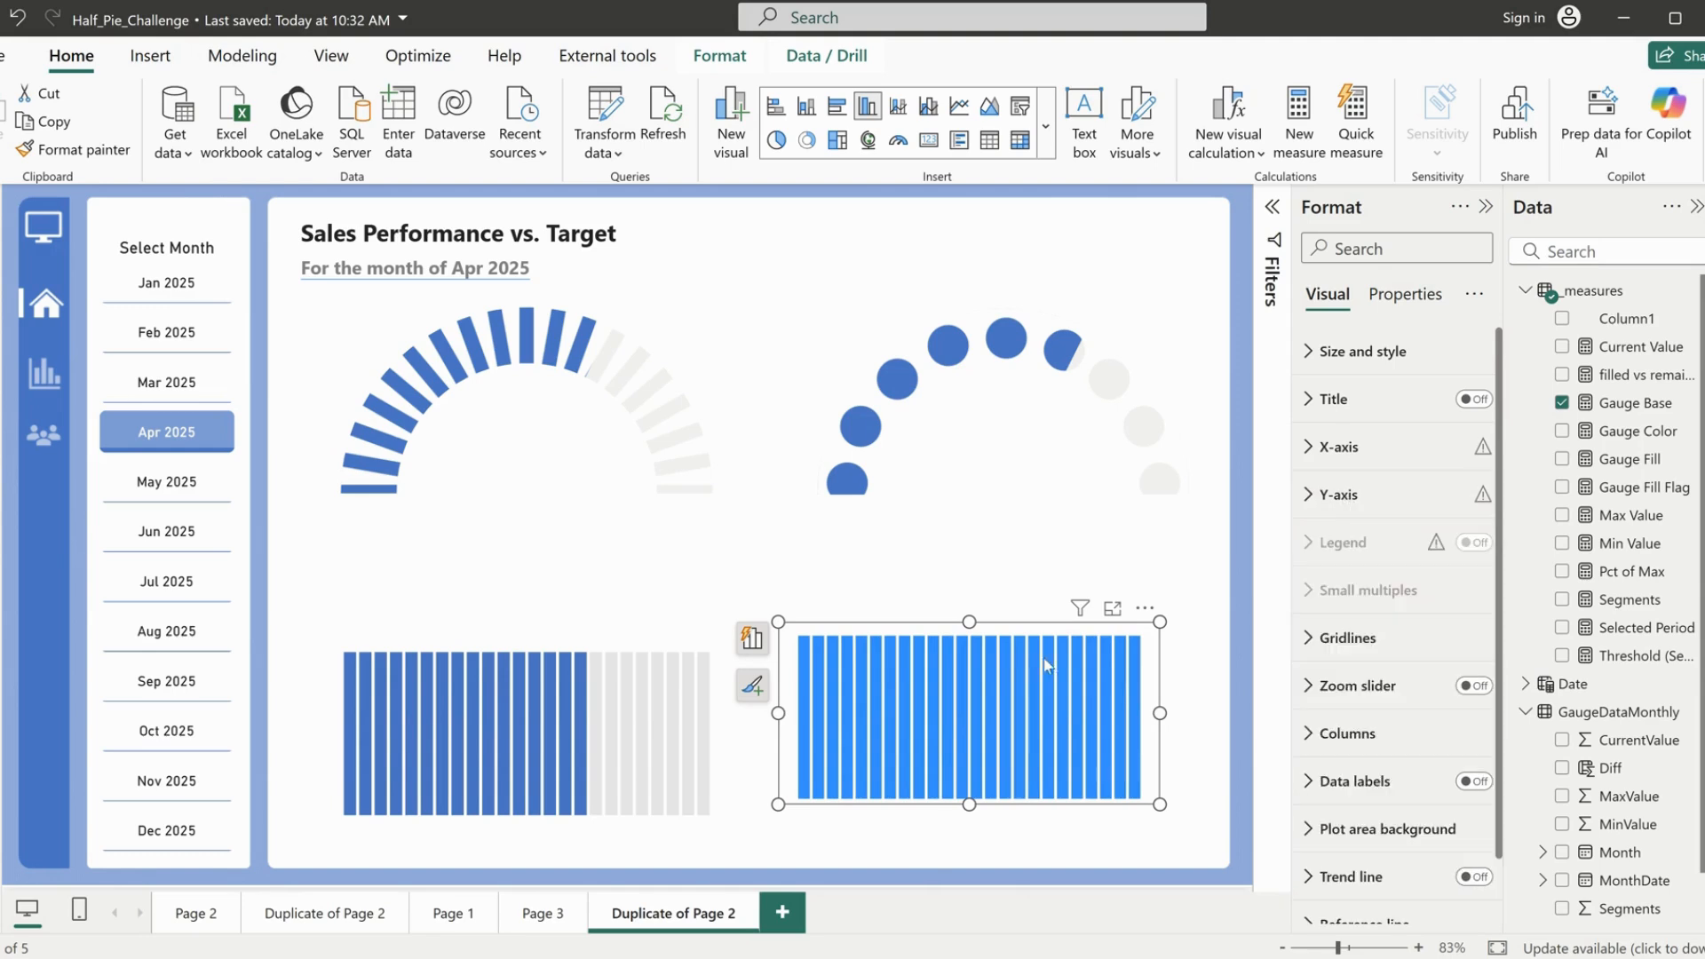
pyautogui.moveTo(996, 638)
pyautogui.mouseDown()
pyautogui.moveTo(968, 717)
pyautogui.moveTo(982, 648)
pyautogui.mouseUp()
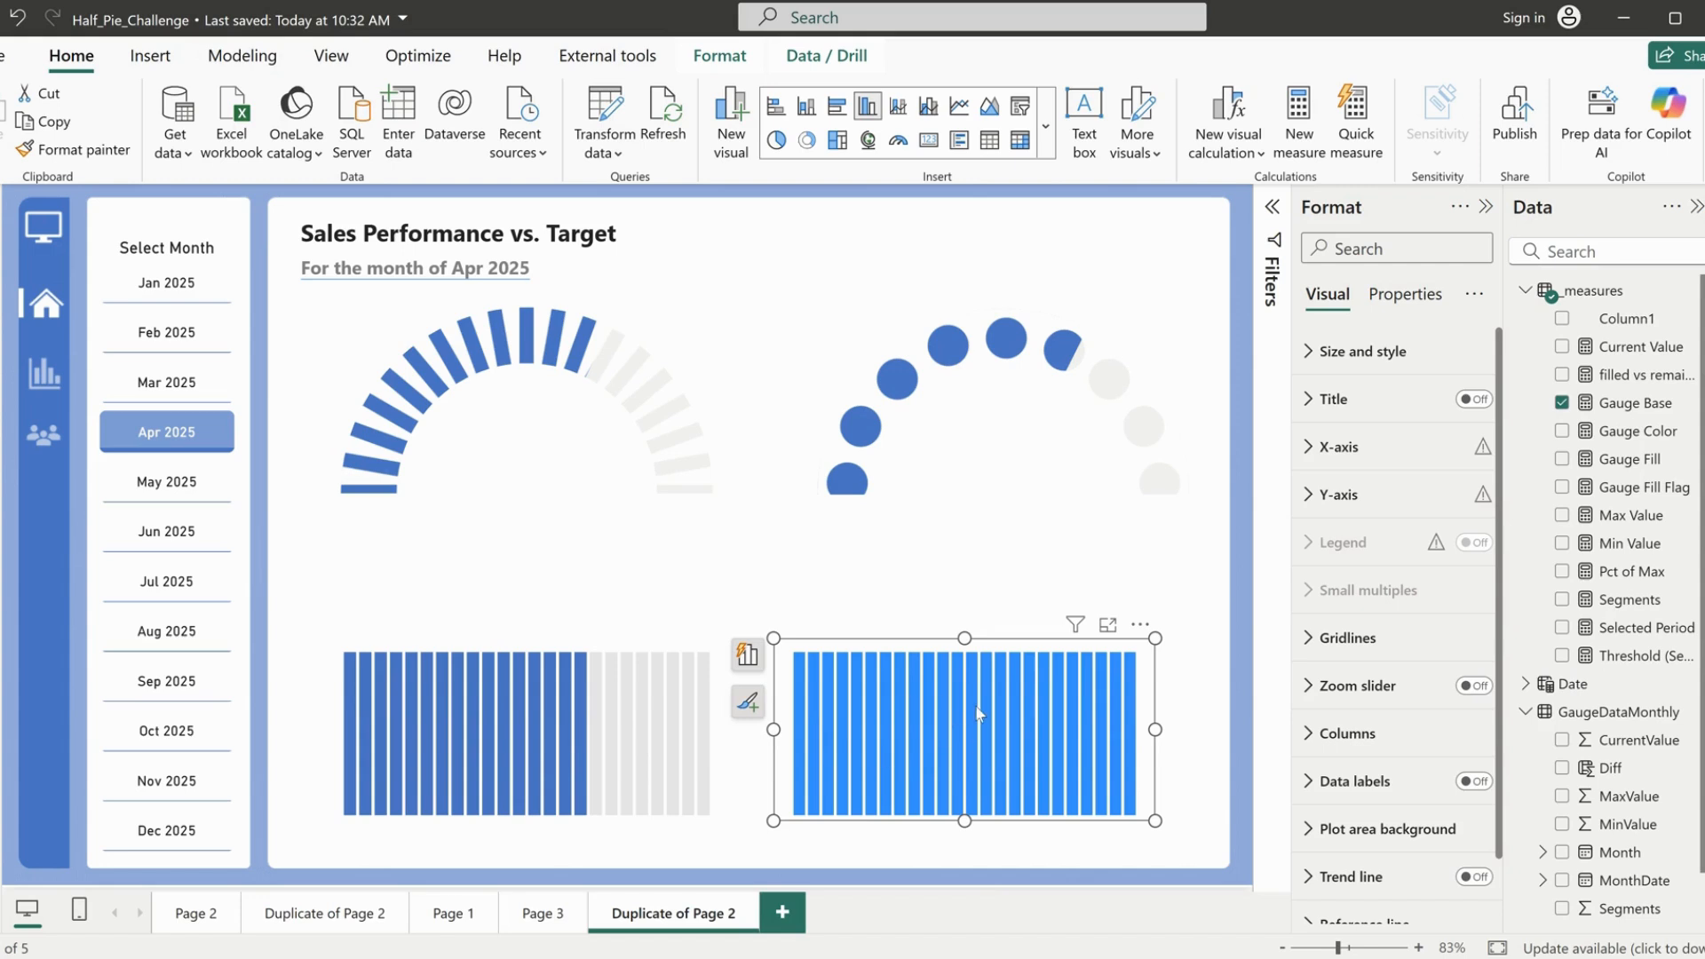
# Step: Examine the formulas of the filled vs remainderGauge Color, Gauge Fill Flag, Threshold (Segment Index), Pct of Max, Max Value and Min Value measures
pyautogui.moveTo(978, 715)
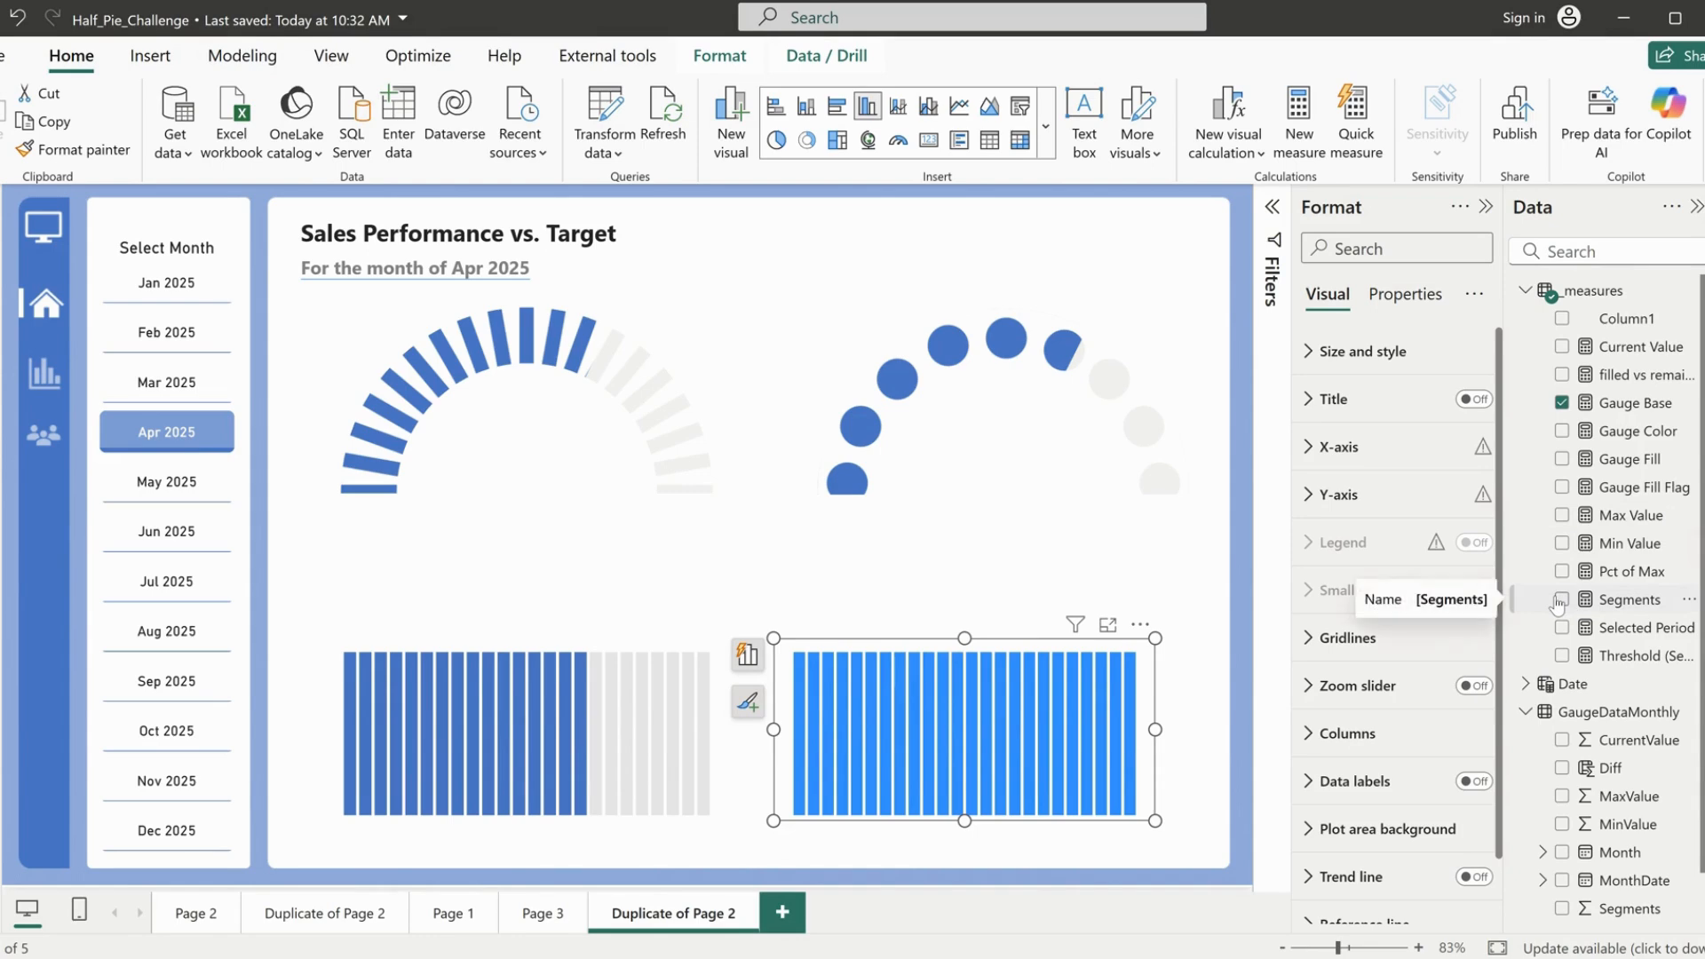
pyautogui.click(1621, 376)
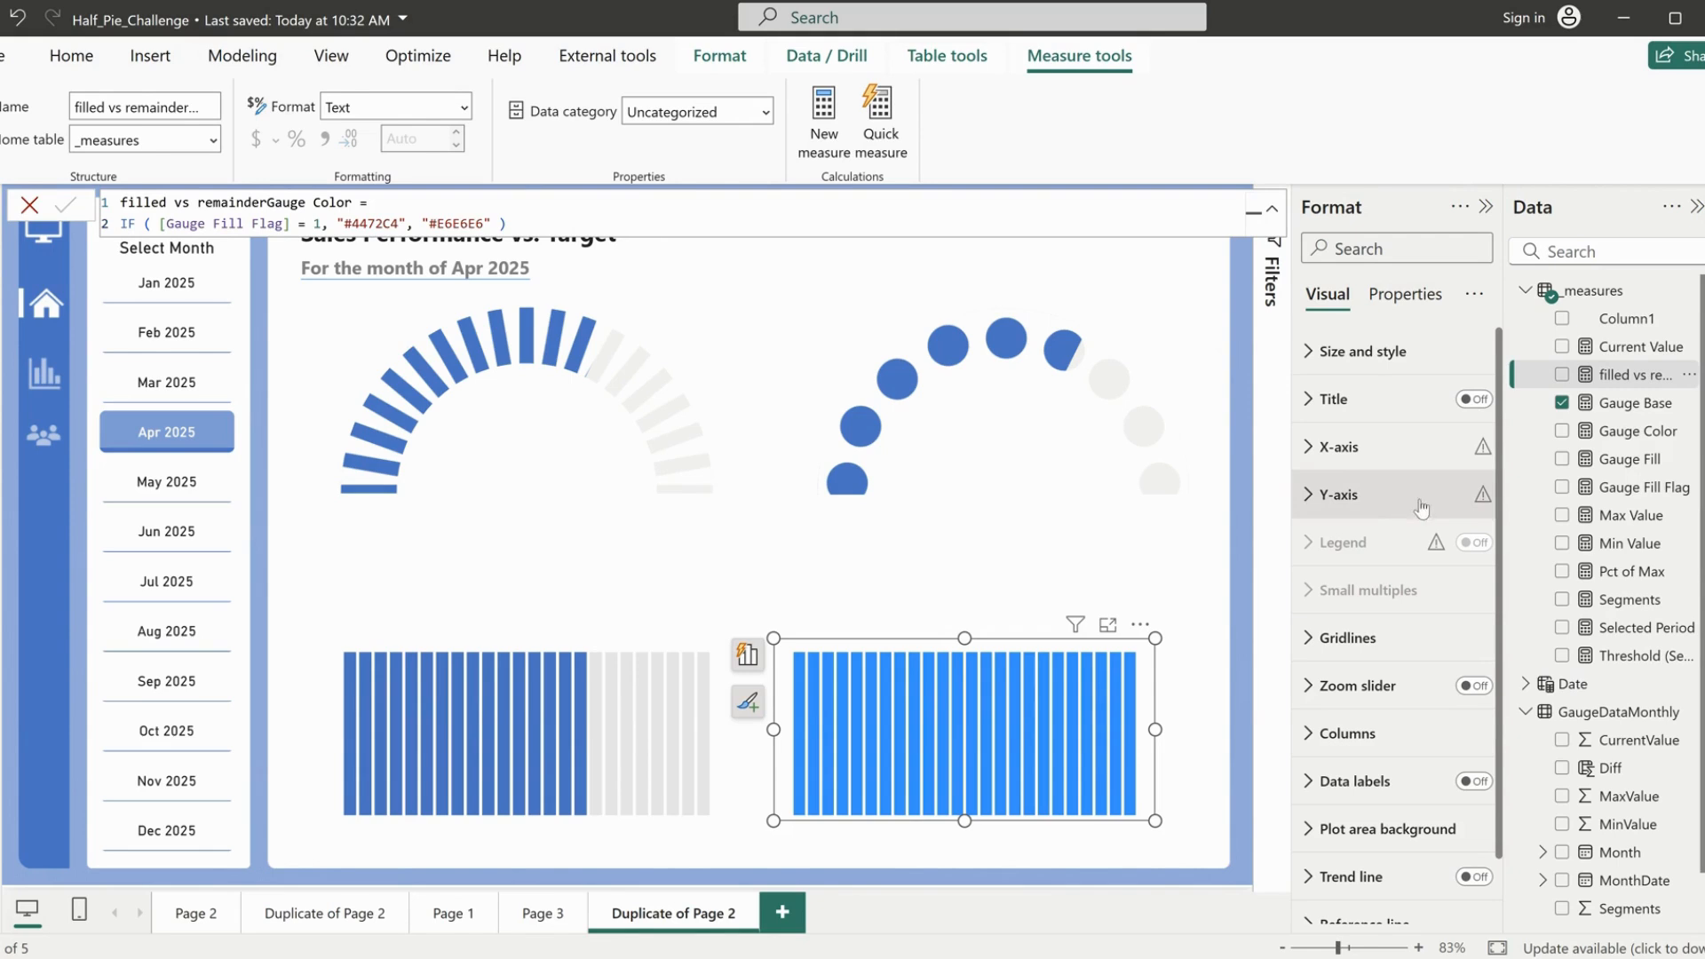
pyautogui.click(1617, 488)
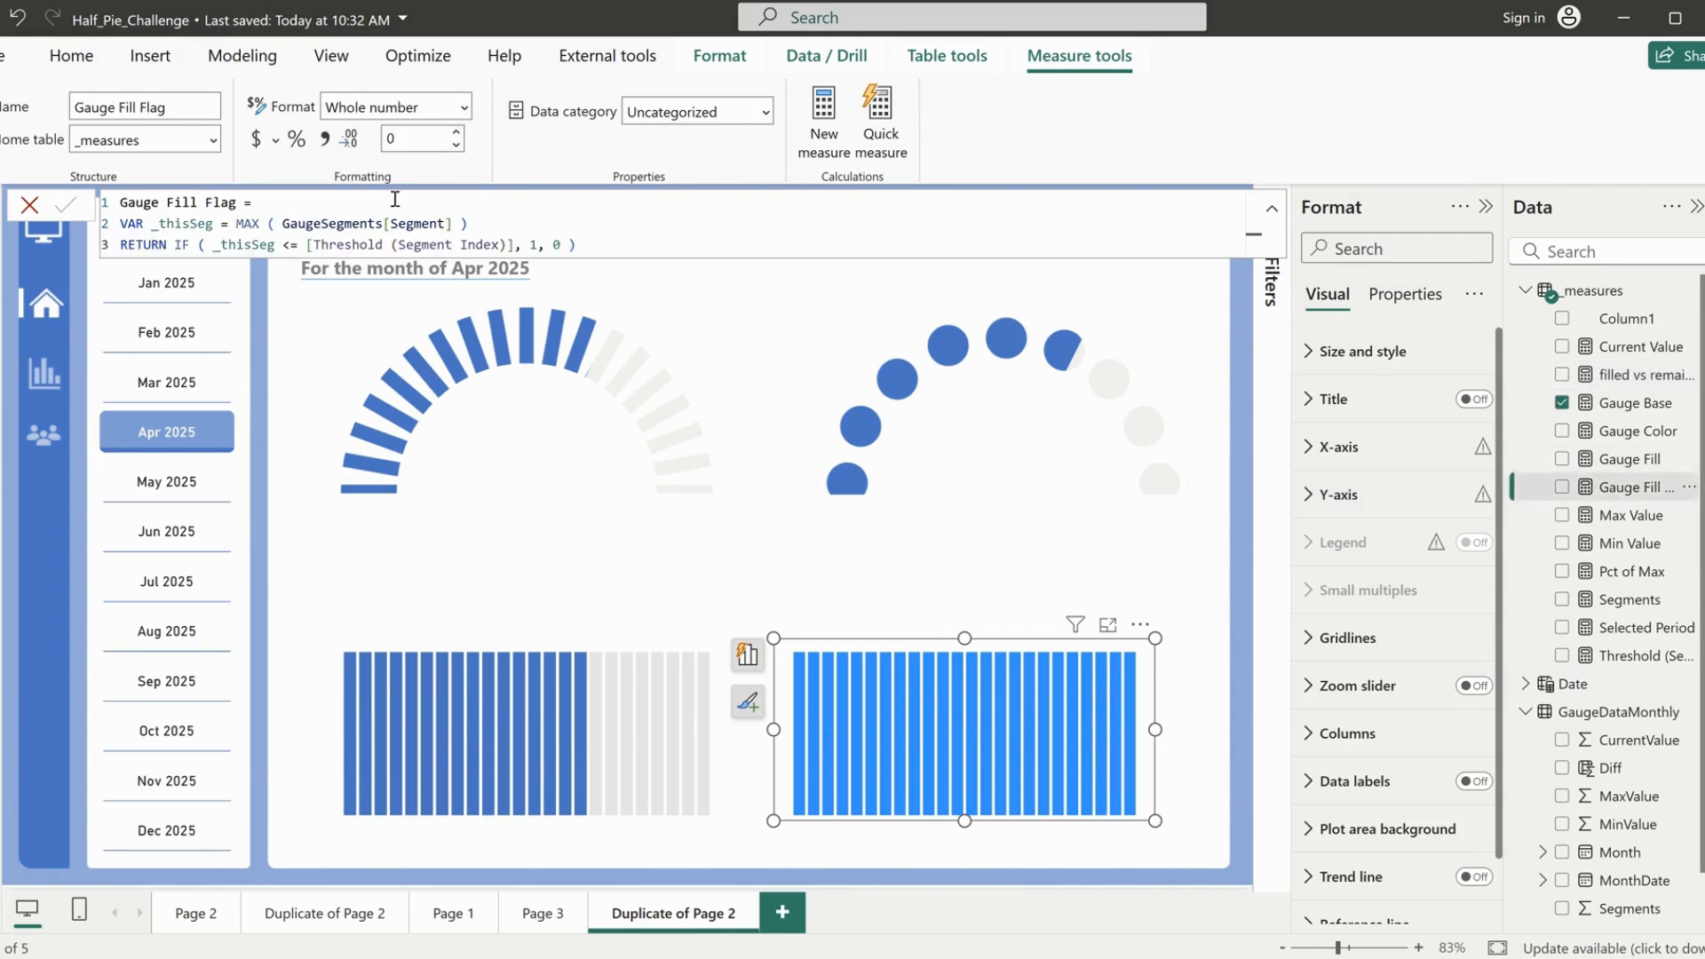
pyautogui.moveTo(479, 223); pyautogui.dragTo(238, 223)
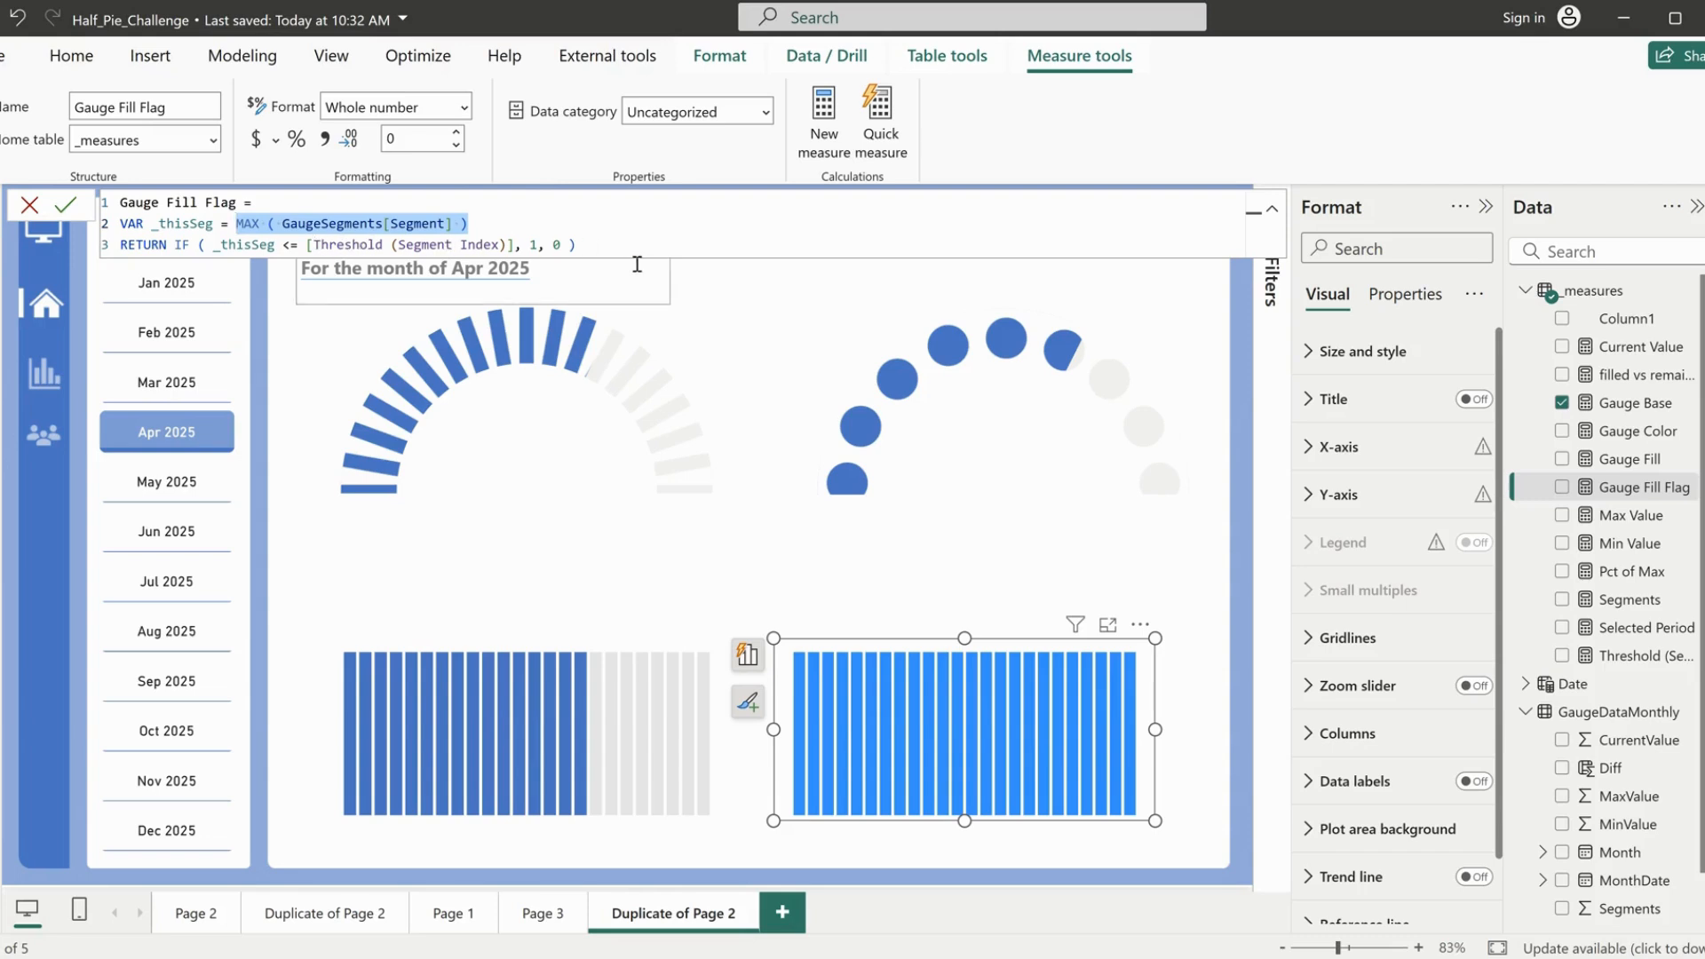
pyautogui.click(1631, 658)
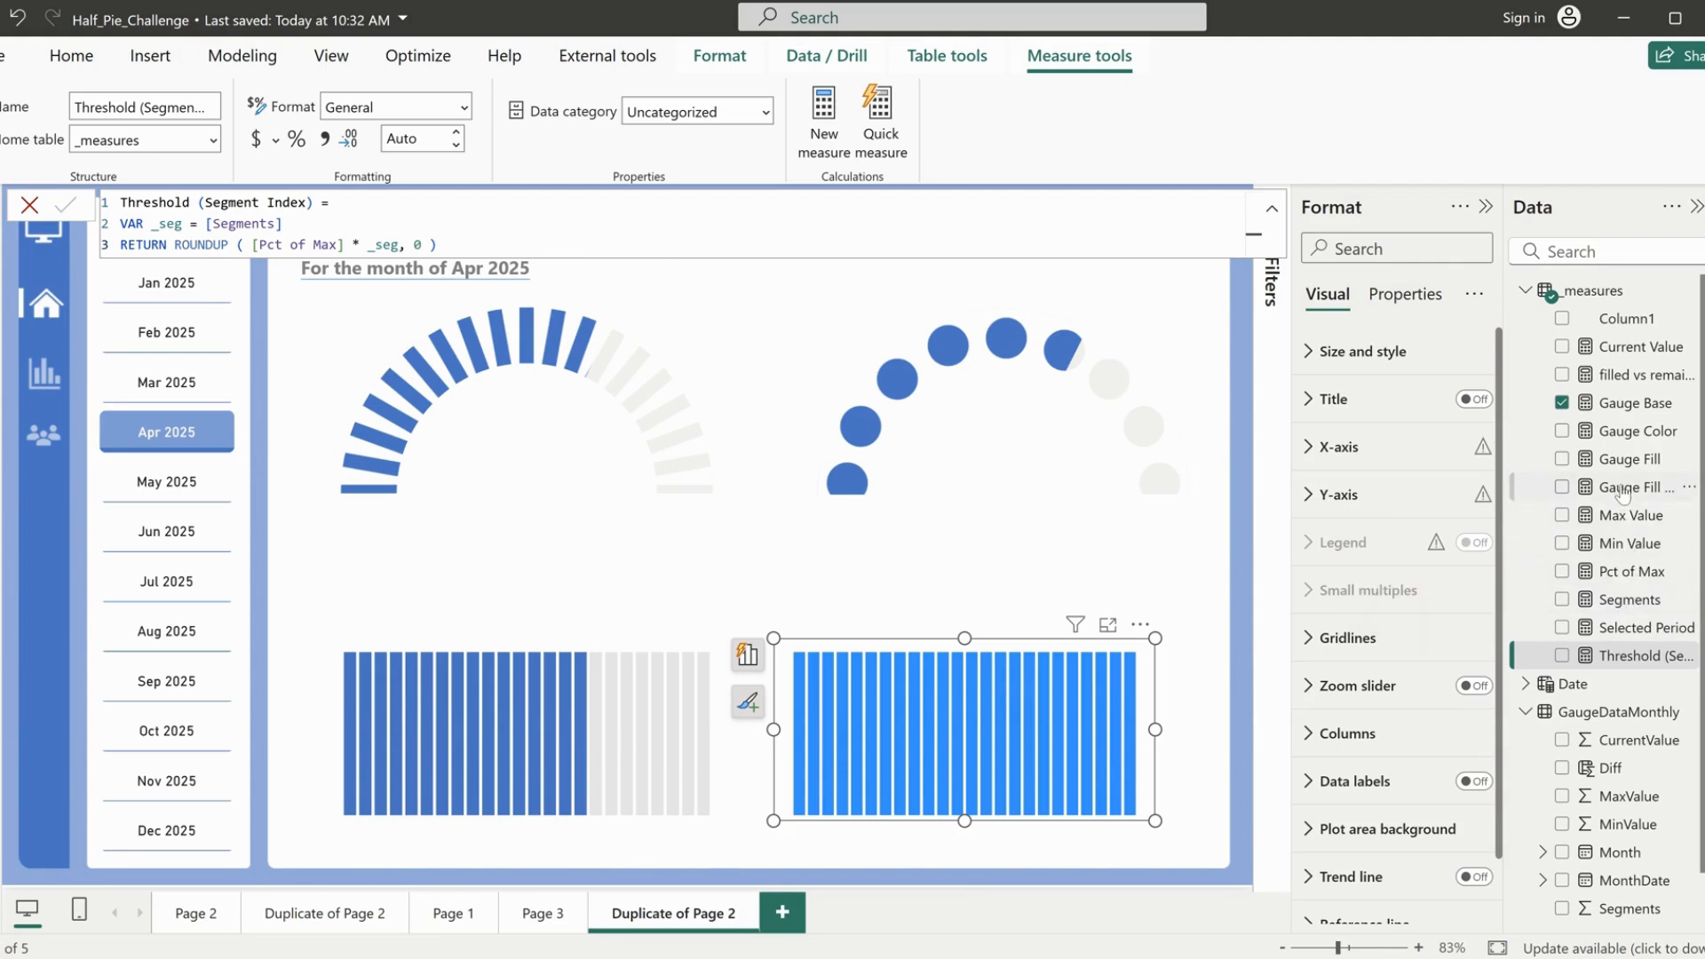
pyautogui.click(1621, 575)
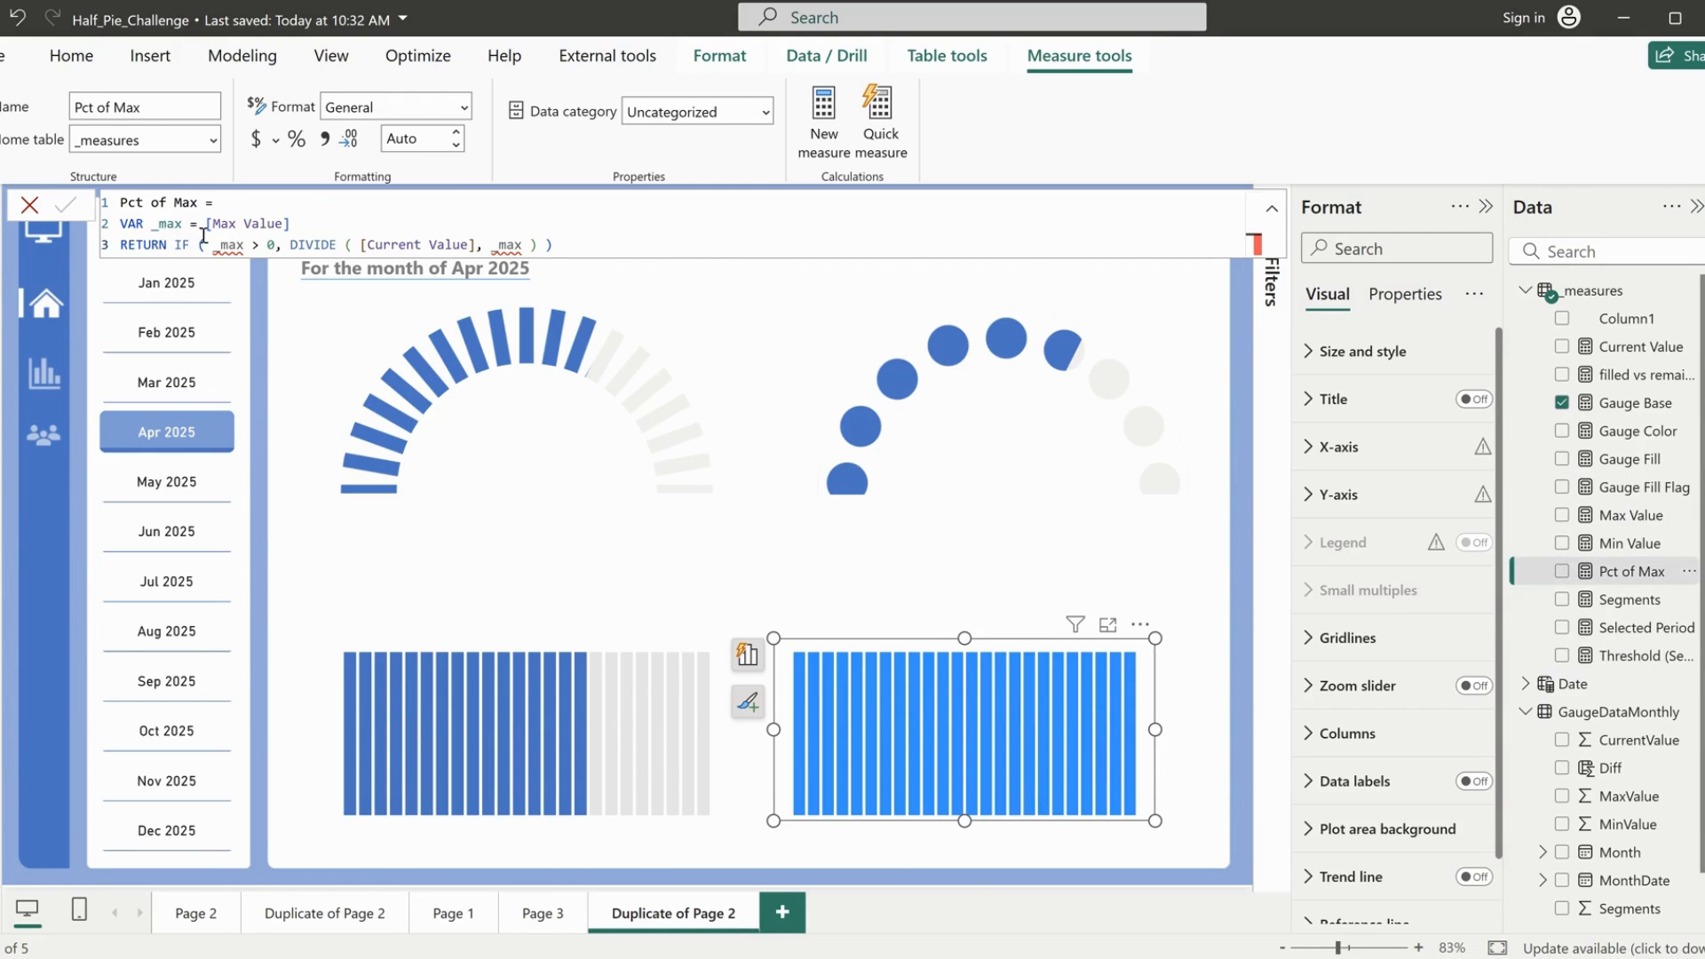
pyautogui.click(1618, 522)
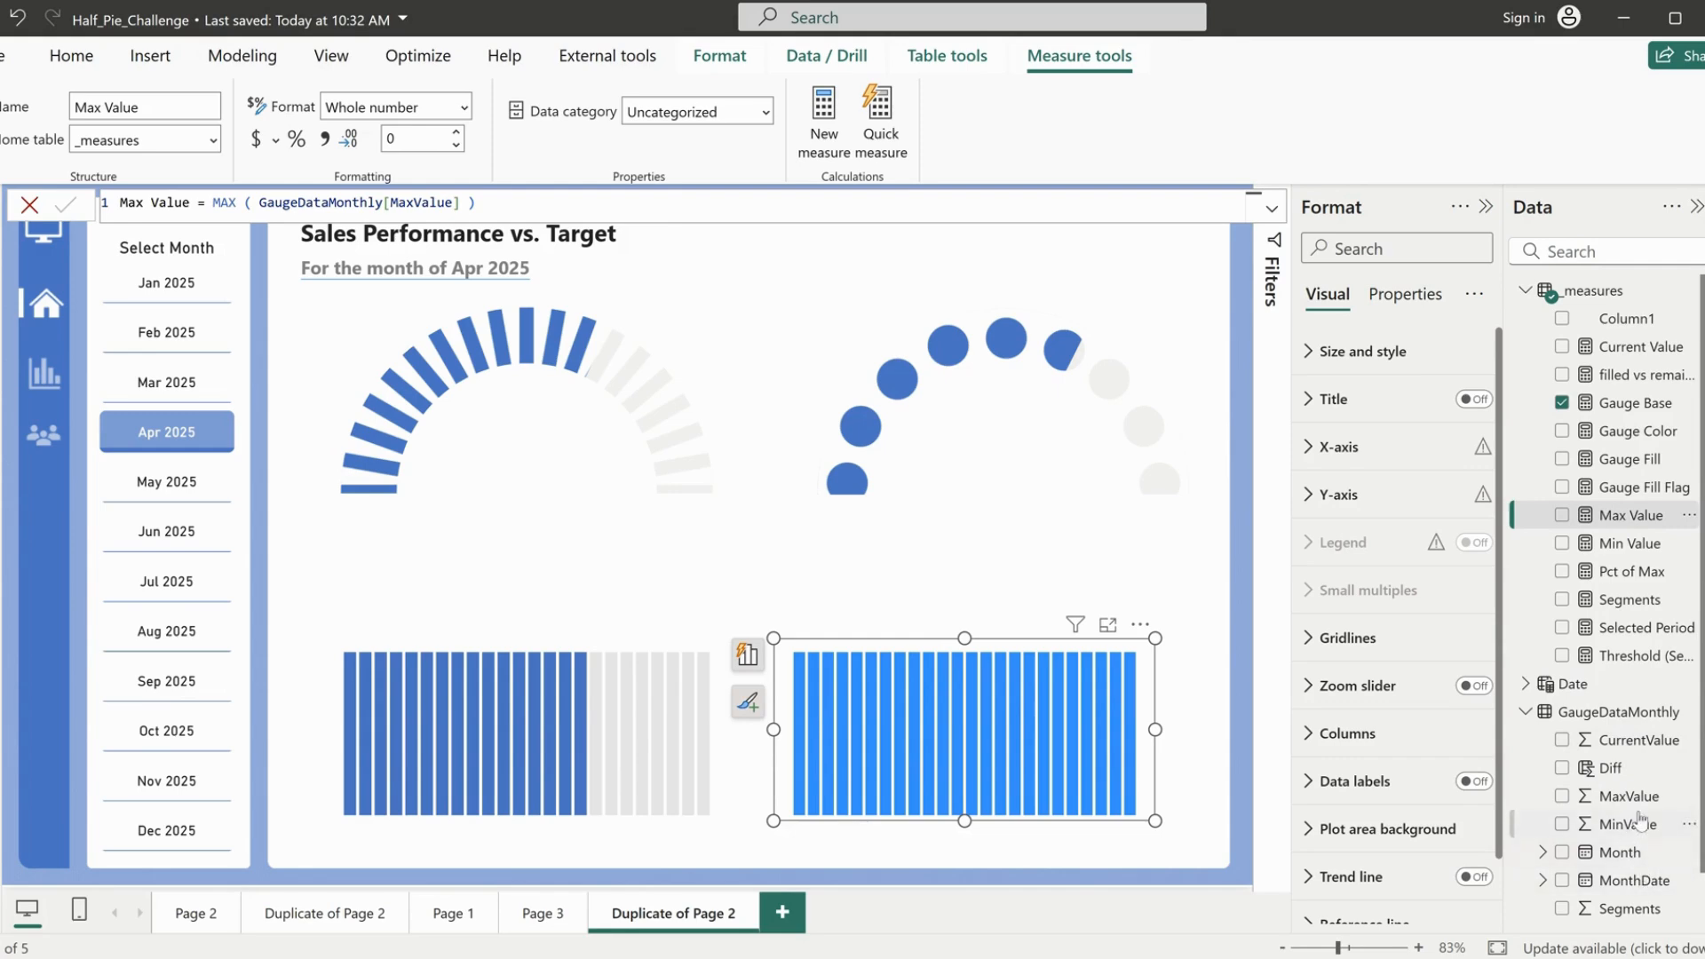
pyautogui.click(1614, 547)
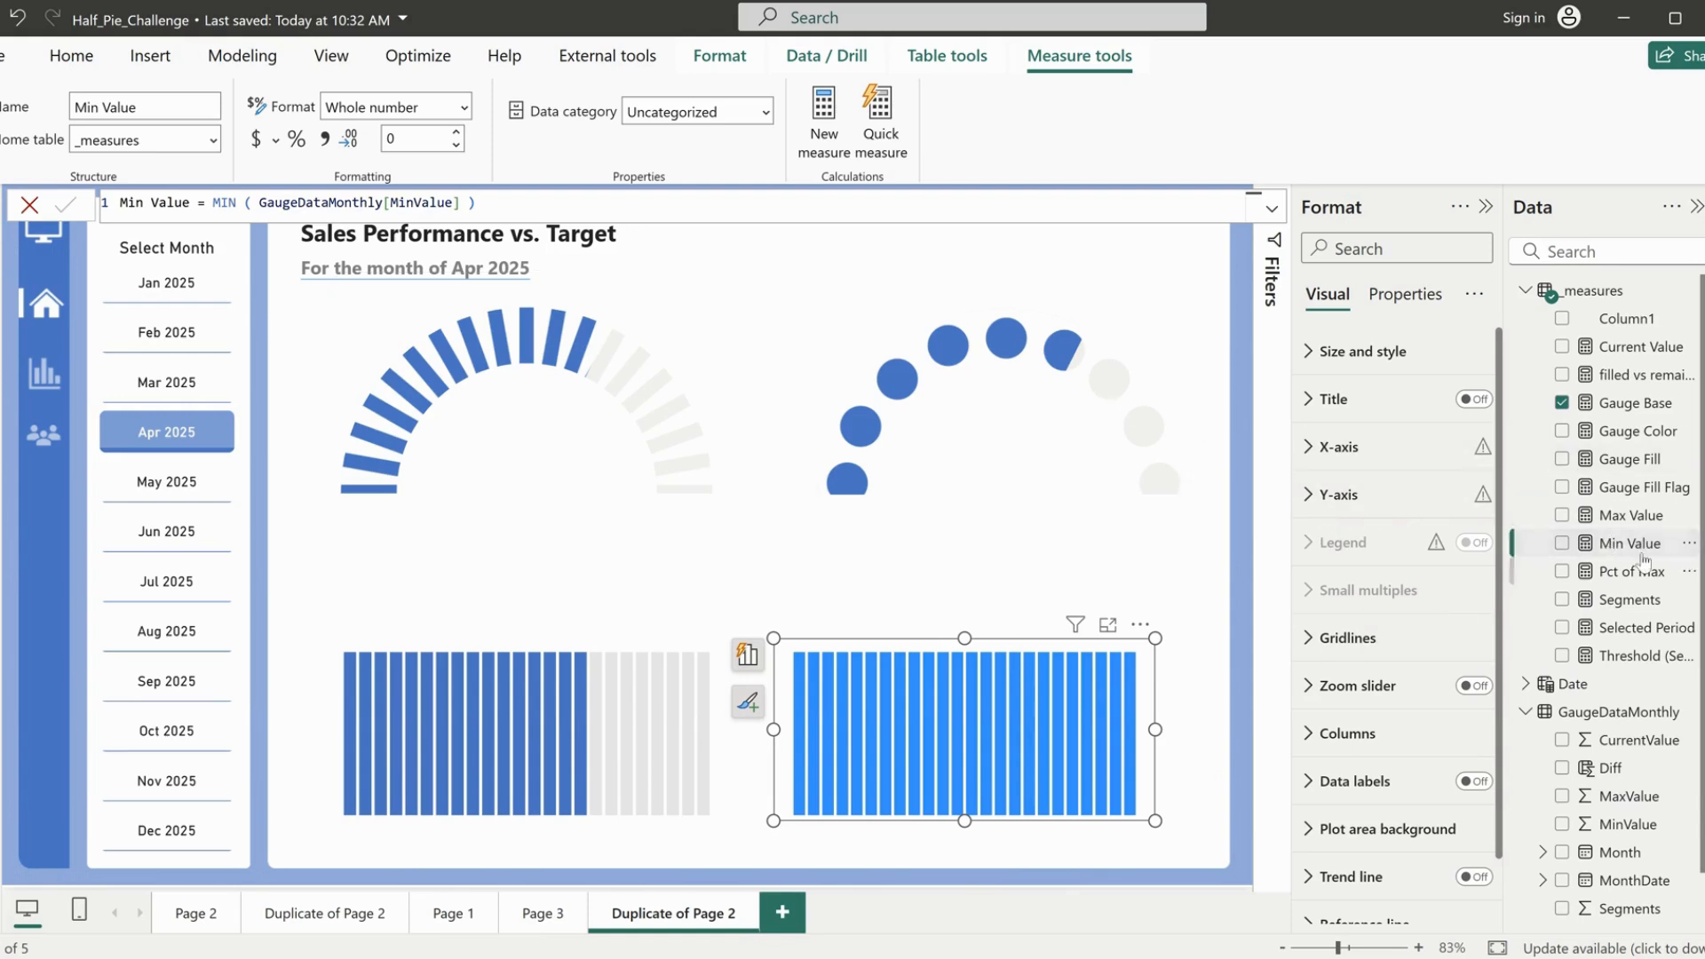
pyautogui.click(1625, 374)
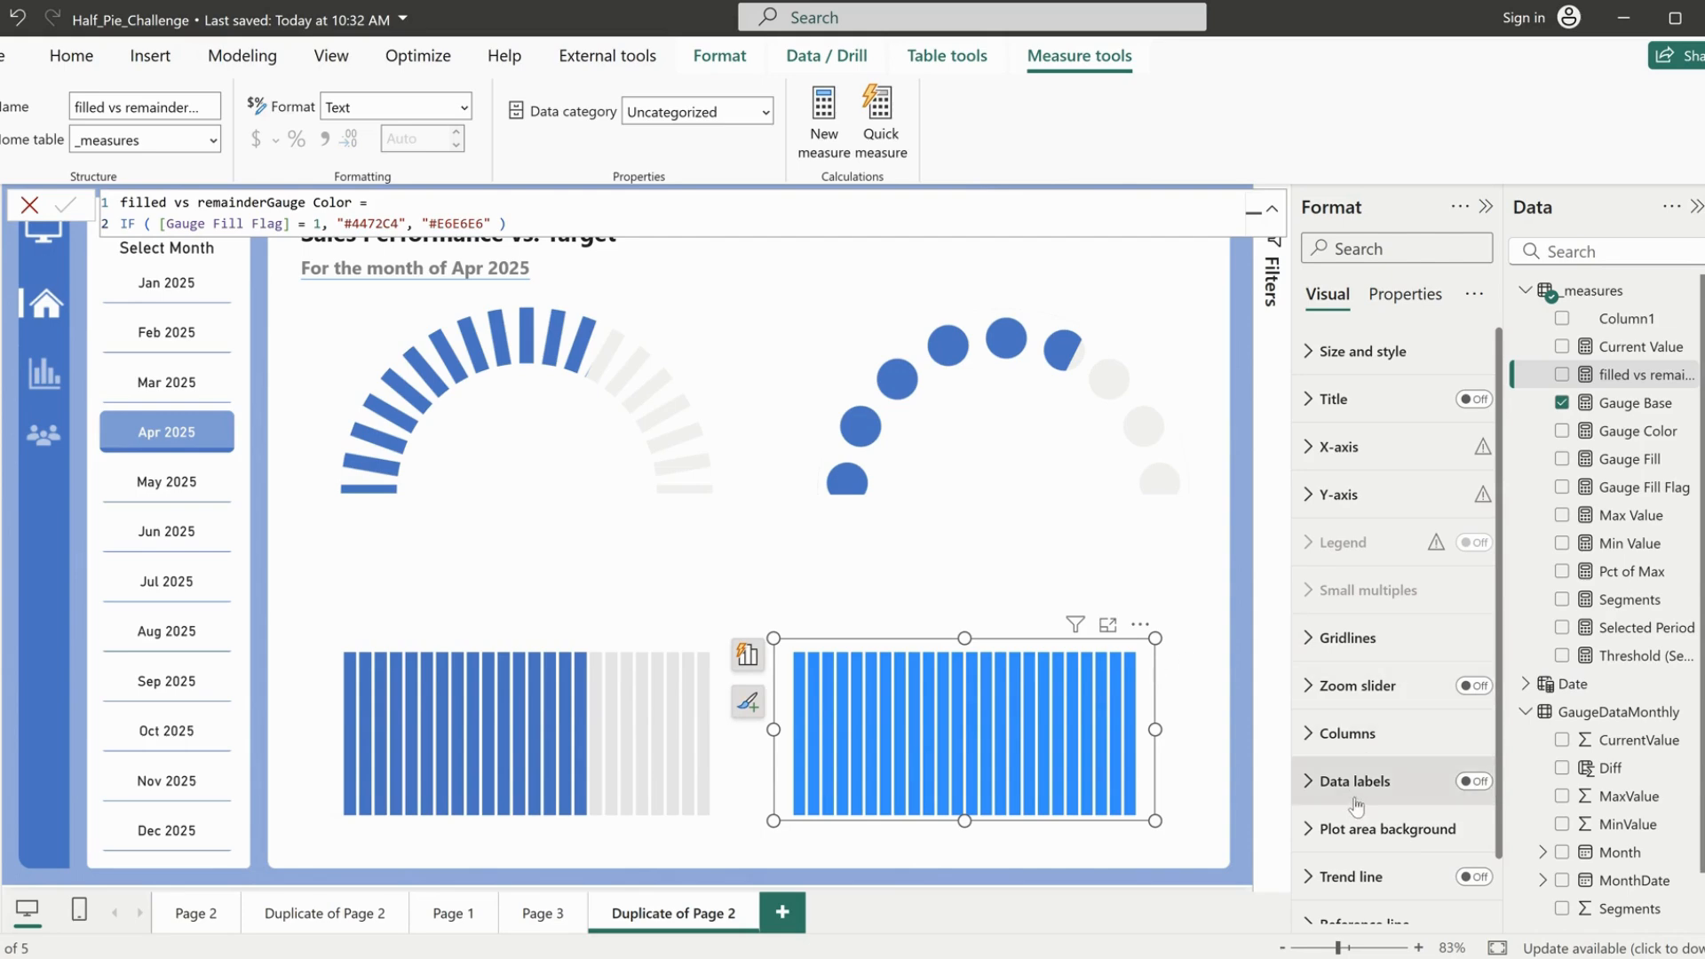
# Step: Apply conditional column color to the new chart with format style Field value, based on the filled vs remainderGauge Color measure
pyautogui.click(1373, 738)
pyautogui.scroll(-4, 1405, 865)
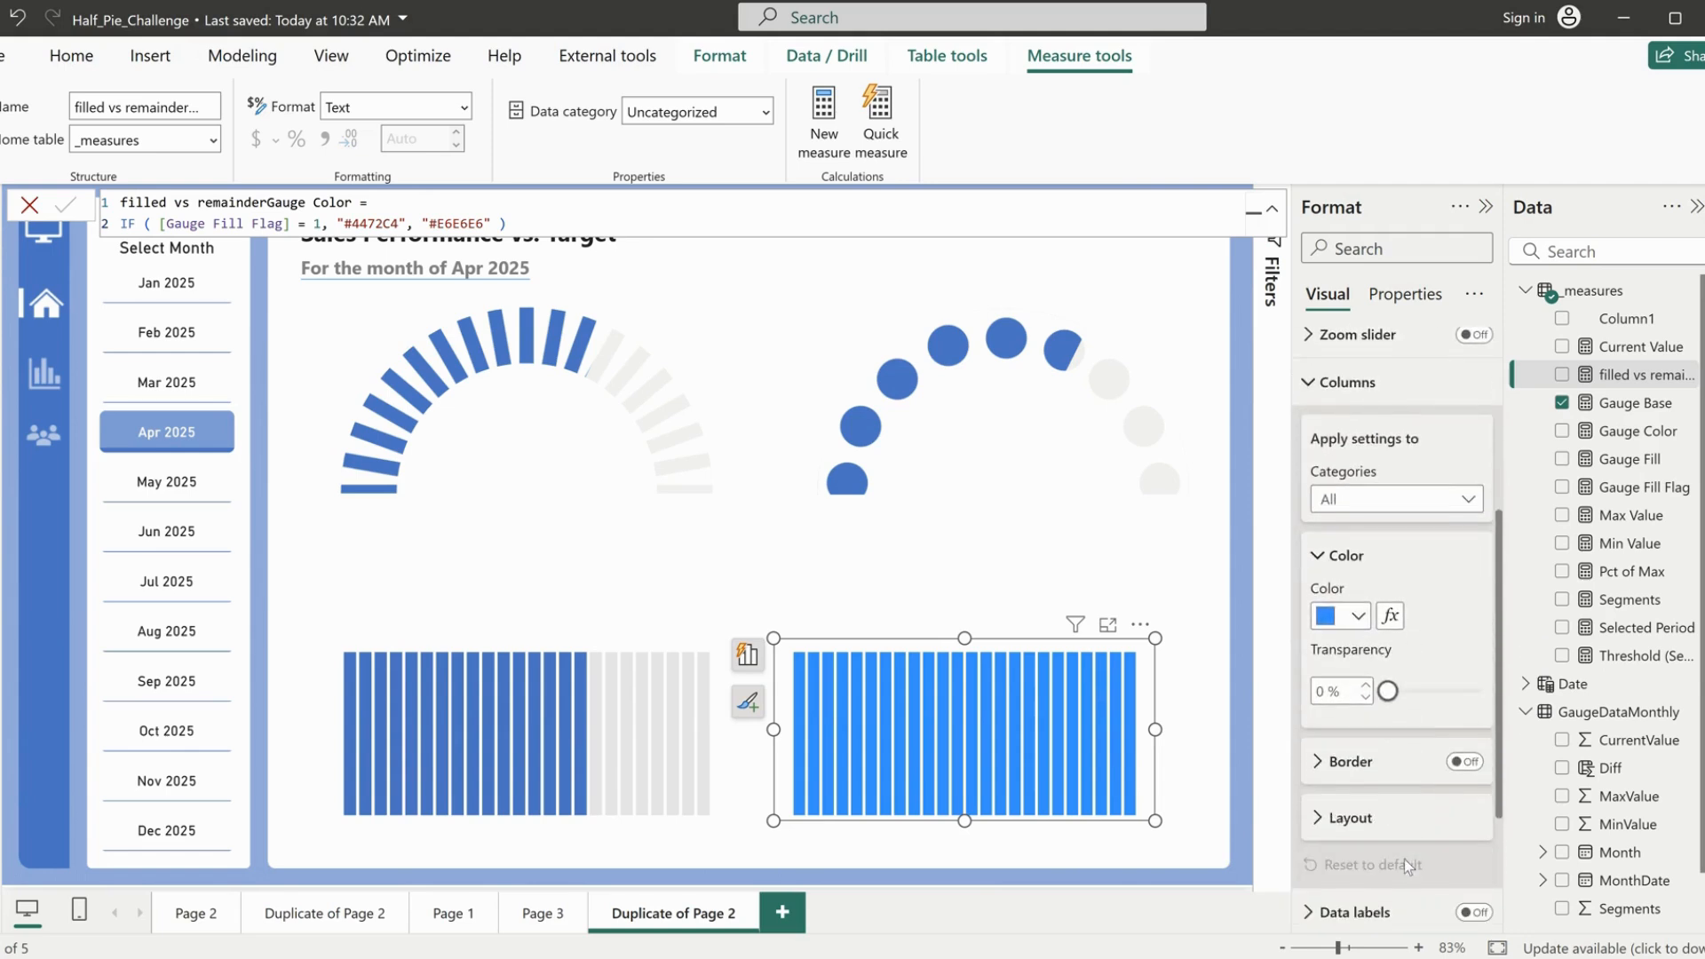
pyautogui.click(1391, 618)
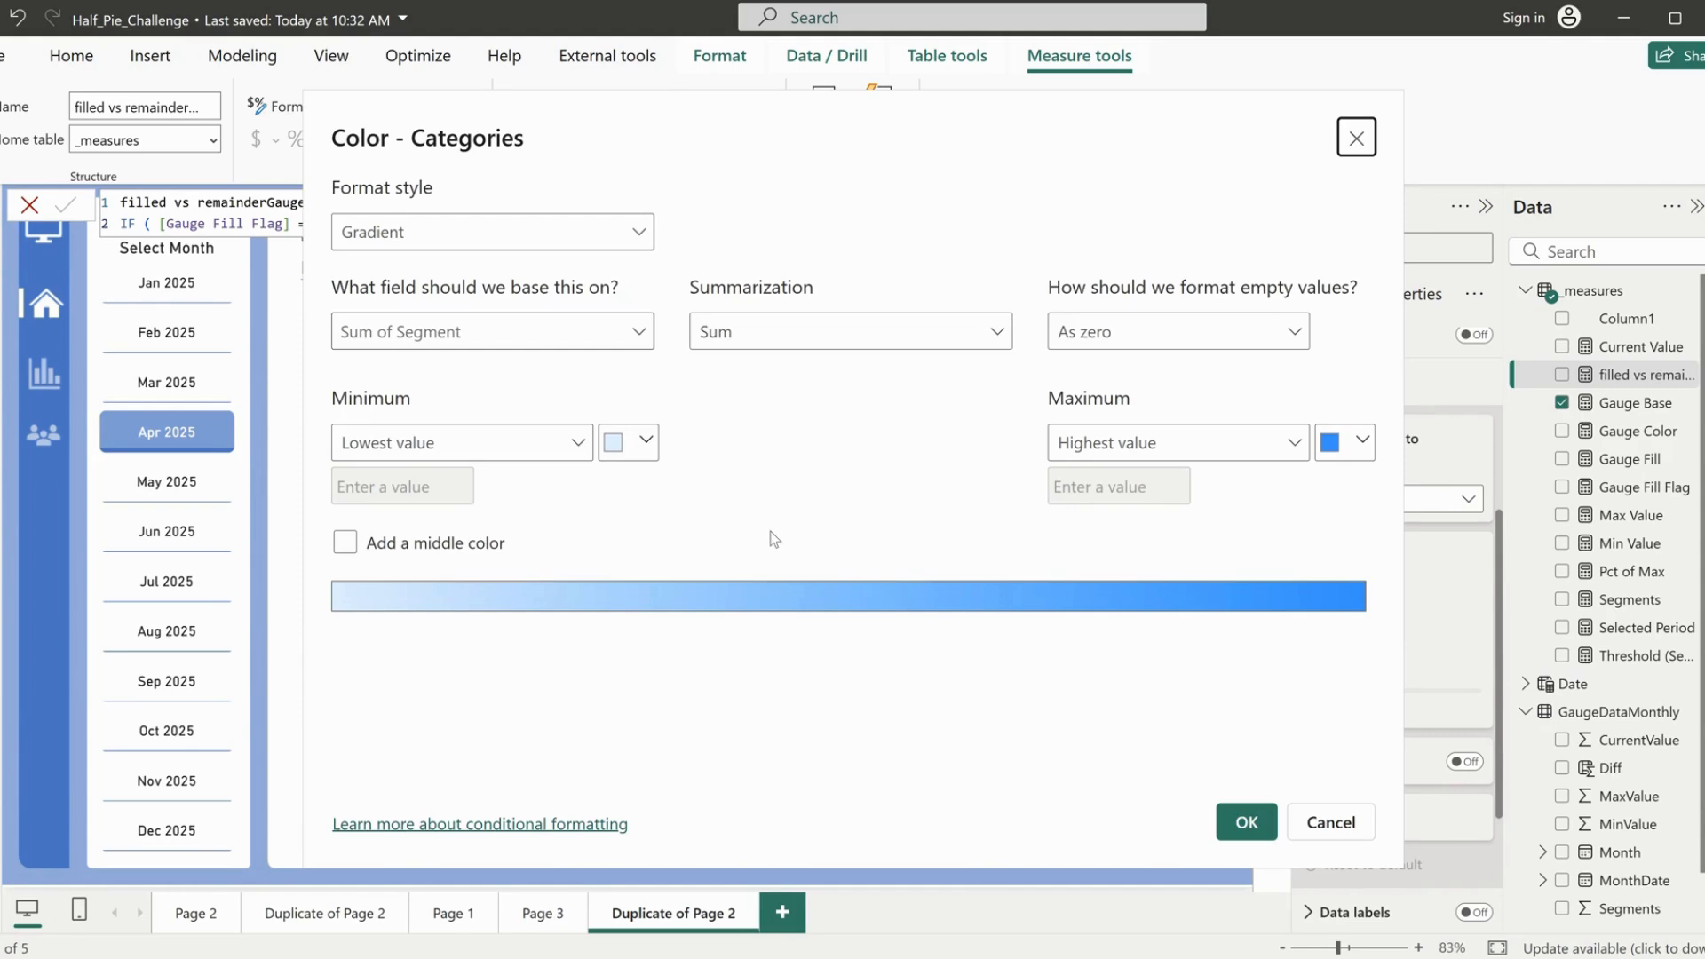
pyautogui.click(441, 234)
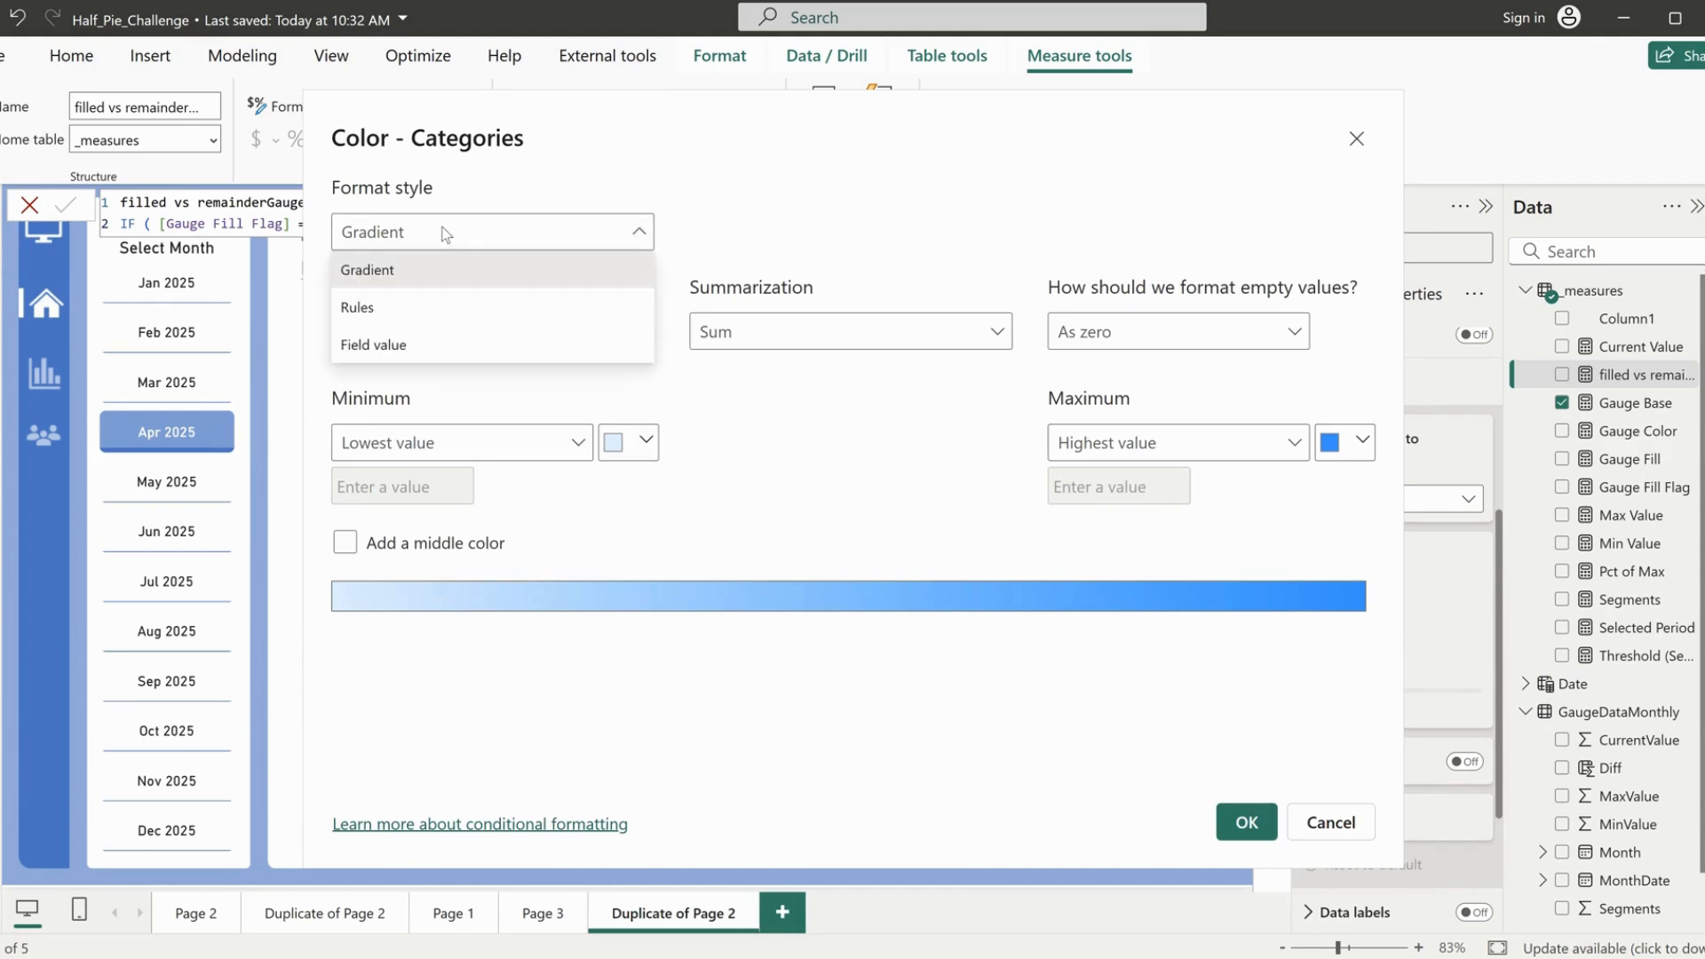
pyautogui.click(378, 345)
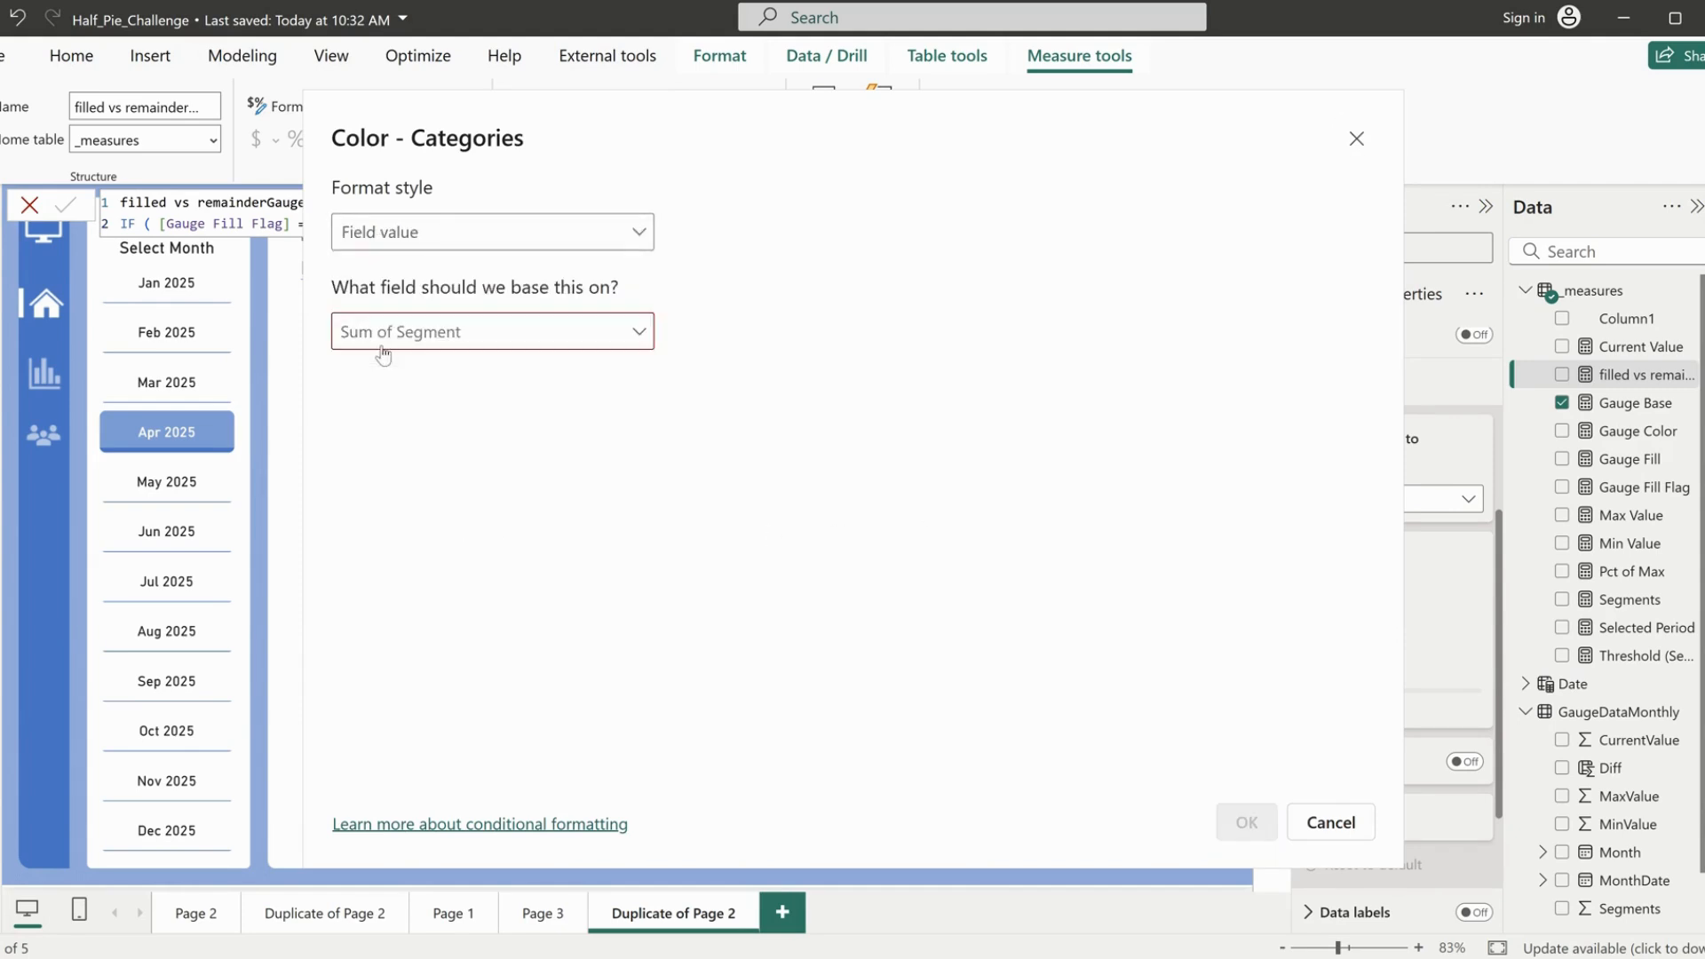
pyautogui.click(546, 338)
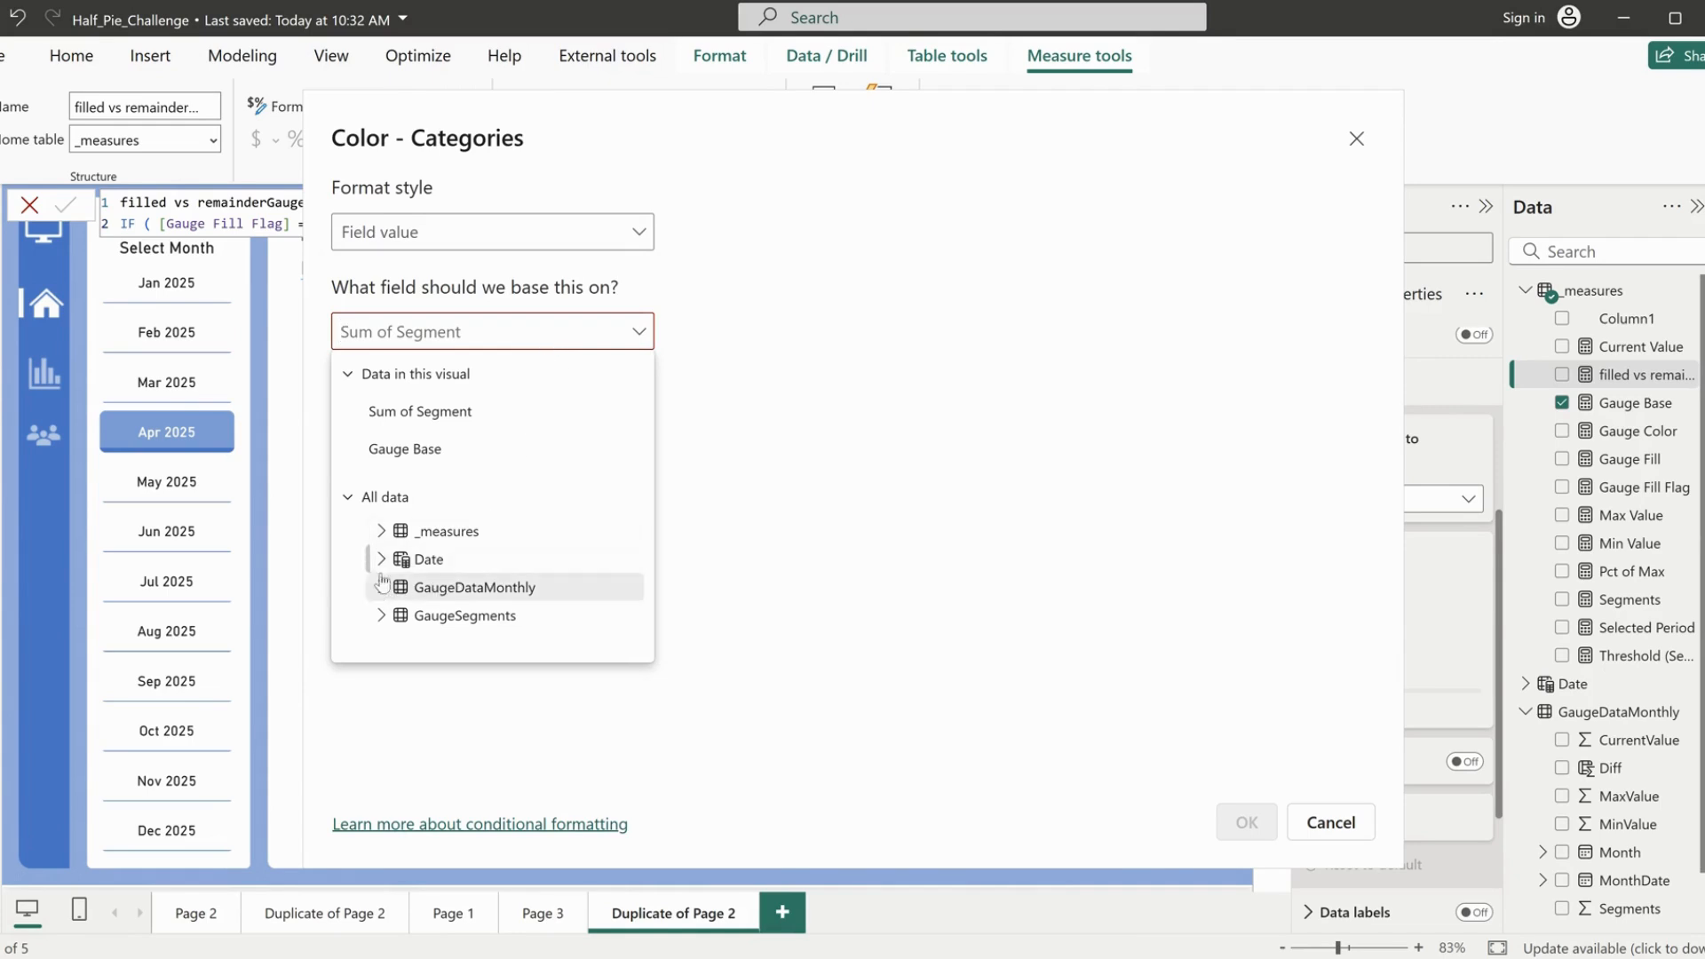
pyautogui.click(381, 530)
pyautogui.click(505, 619)
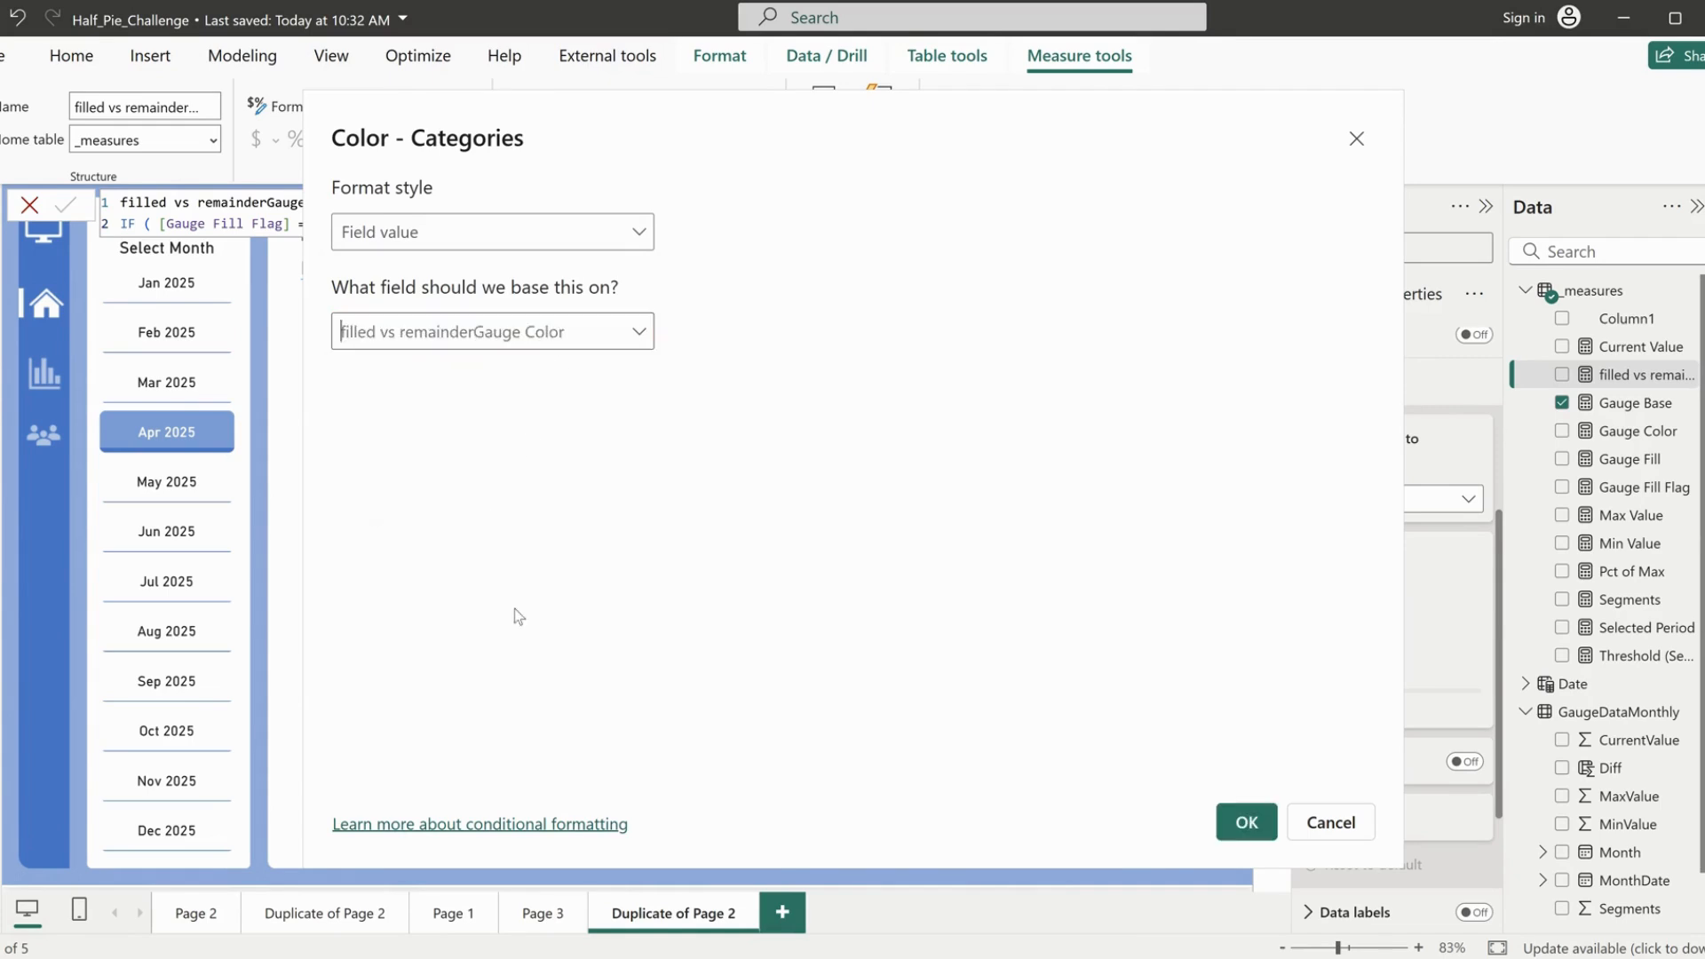
pyautogui.click(1246, 823)
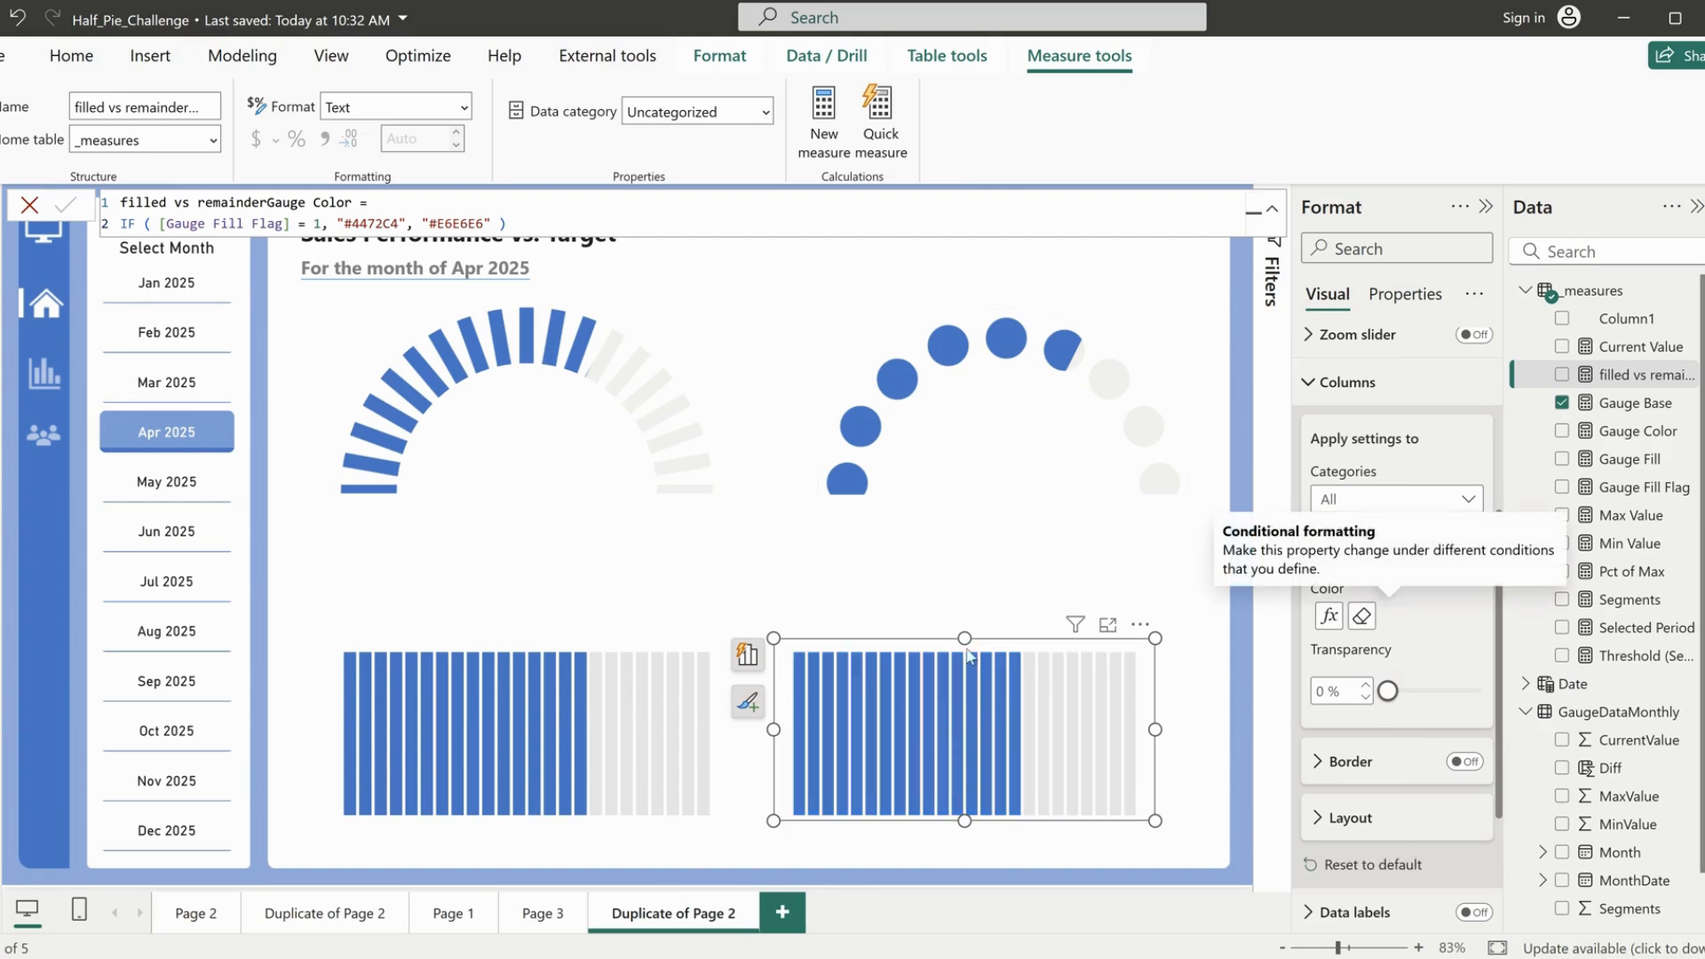
# Step: Try a much shorter height for the new column chart, widen it slightly, and restore its full height
pyautogui.moveTo(965, 637); pyautogui.dragTo(964, 750)
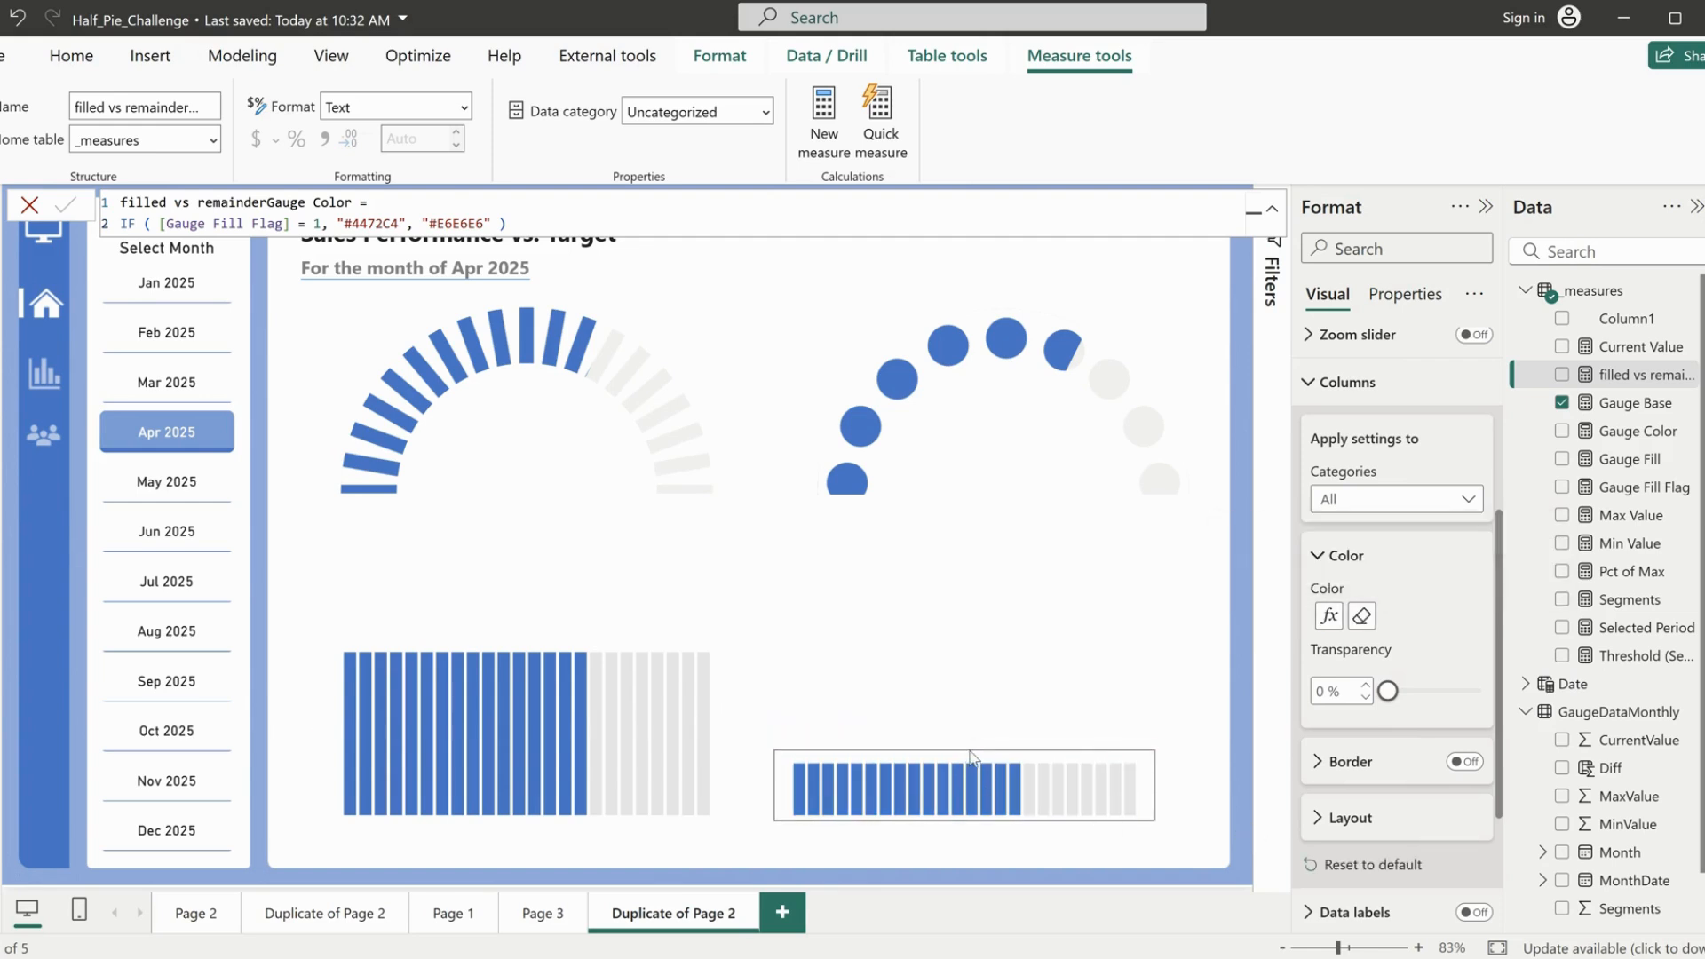
pyautogui.moveTo(1156, 785)
pyautogui.mouseDown()
pyautogui.moveTo(999, 790)
pyautogui.moveTo(1167, 787)
pyautogui.mouseUp()
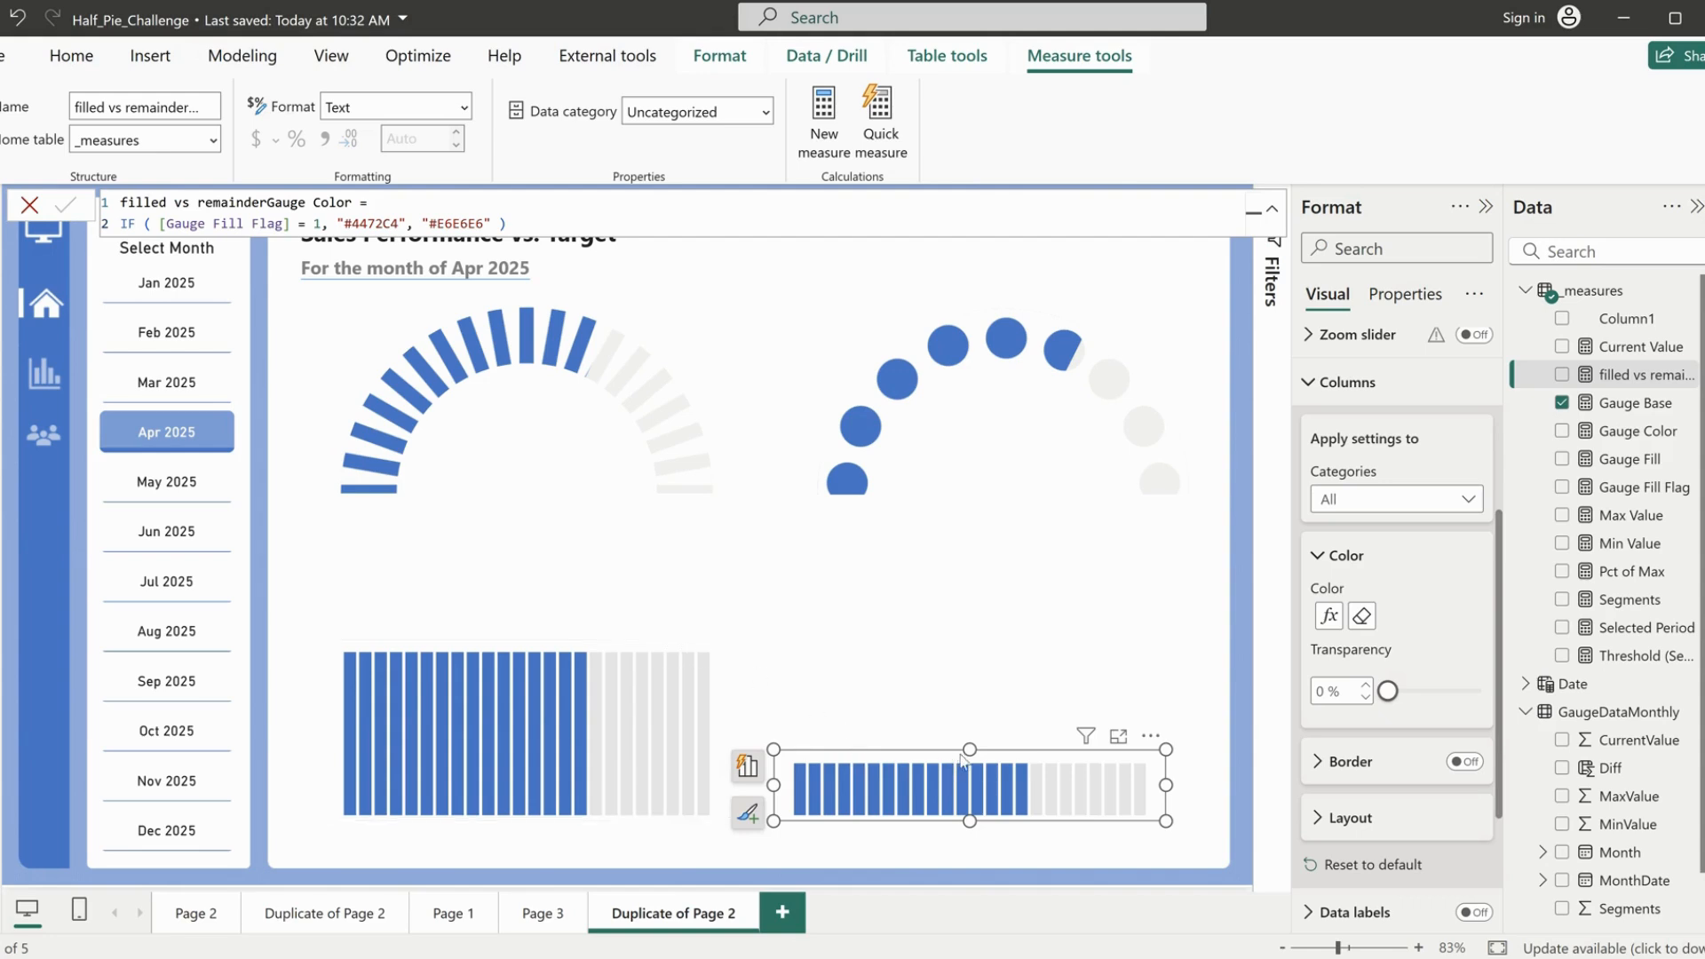
pyautogui.moveTo(969, 749); pyautogui.dragTo(969, 639)
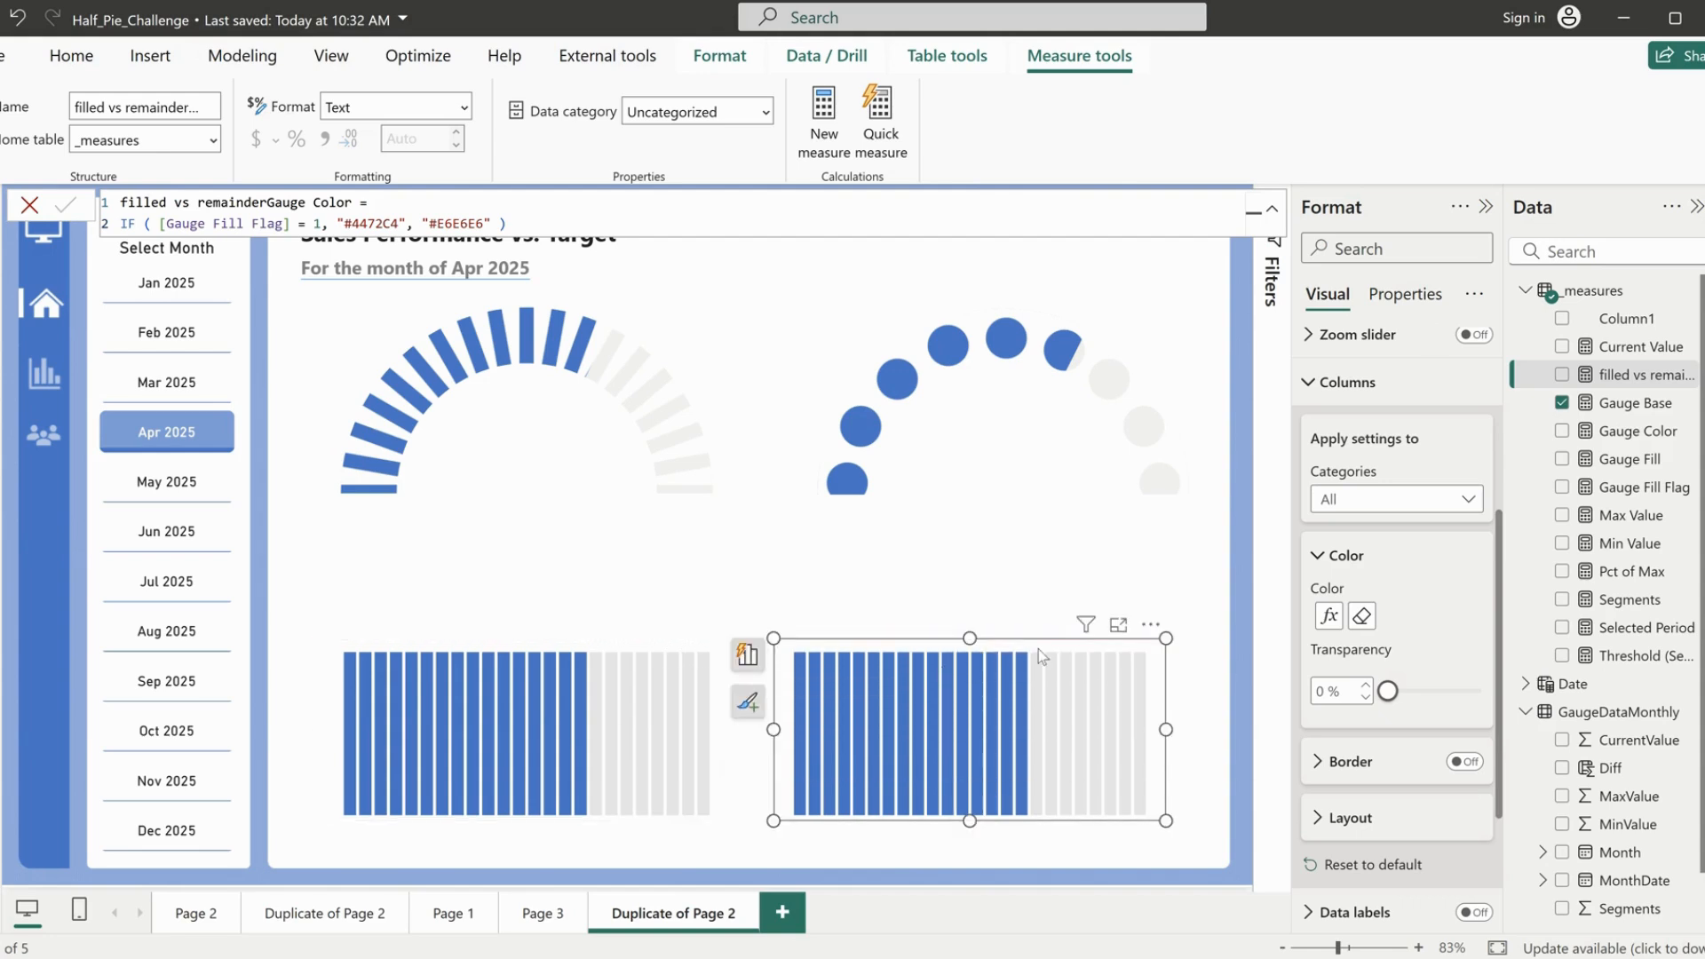
# Step: Switch to PowerPoint and draw a rectangle about 11 cm by 5.4 cm below the striped arch, beside the plain half ring
pyautogui.click(586, 648)
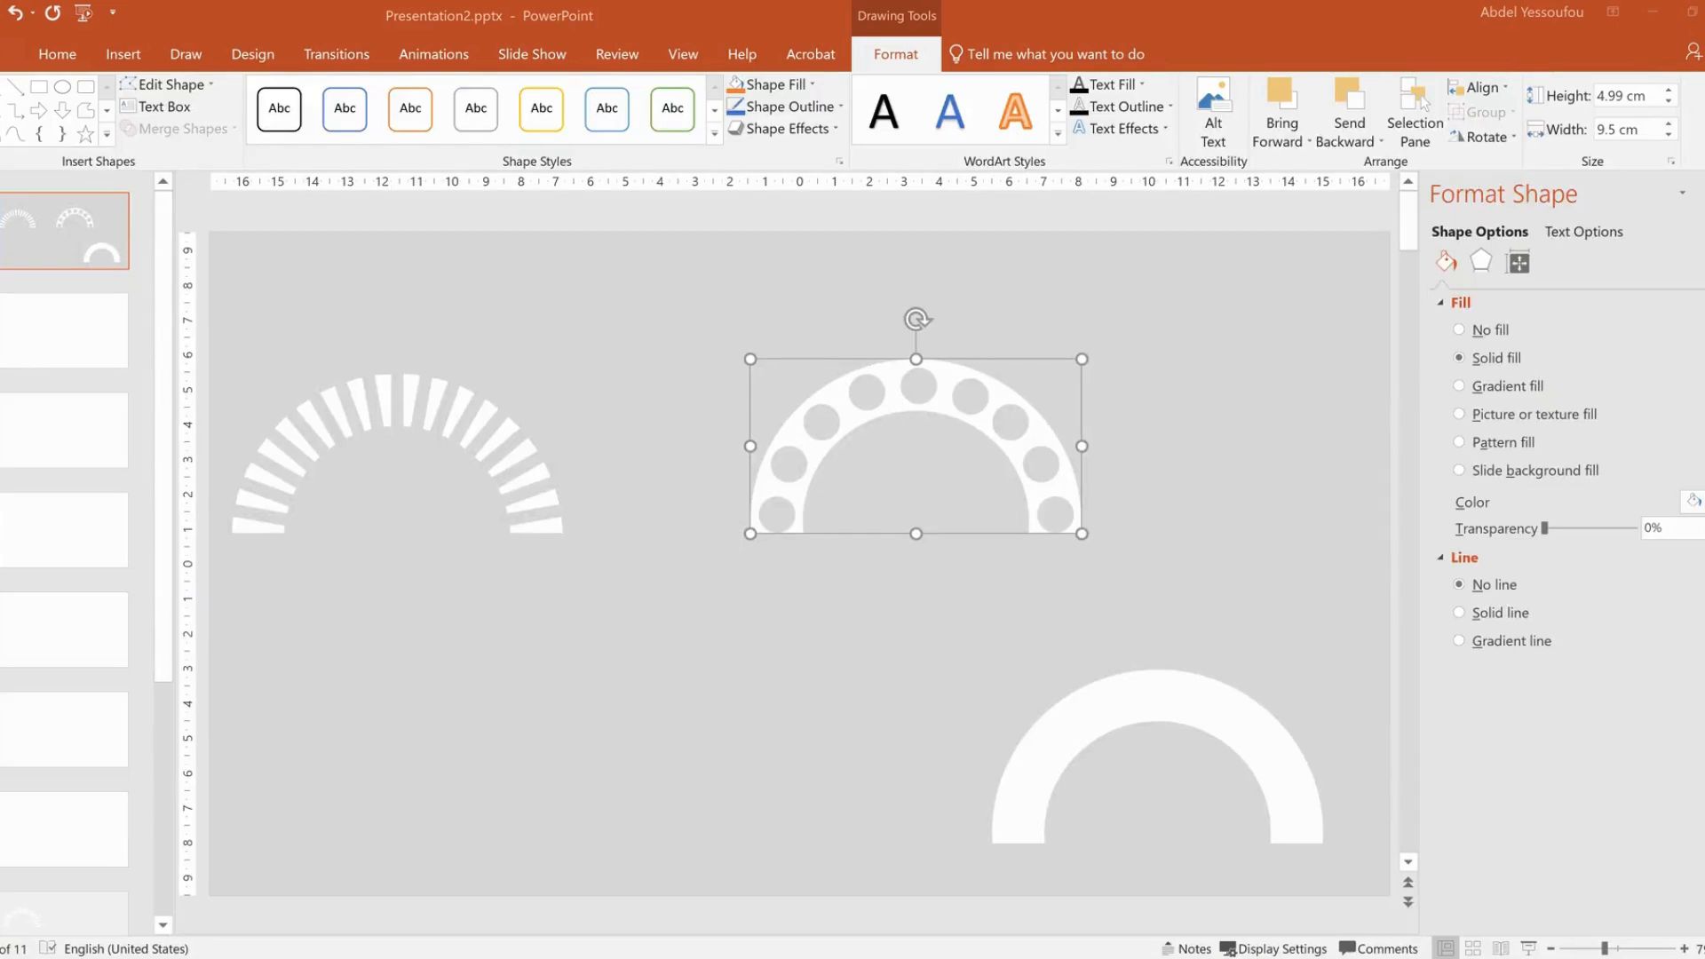
pyautogui.click(759, 627)
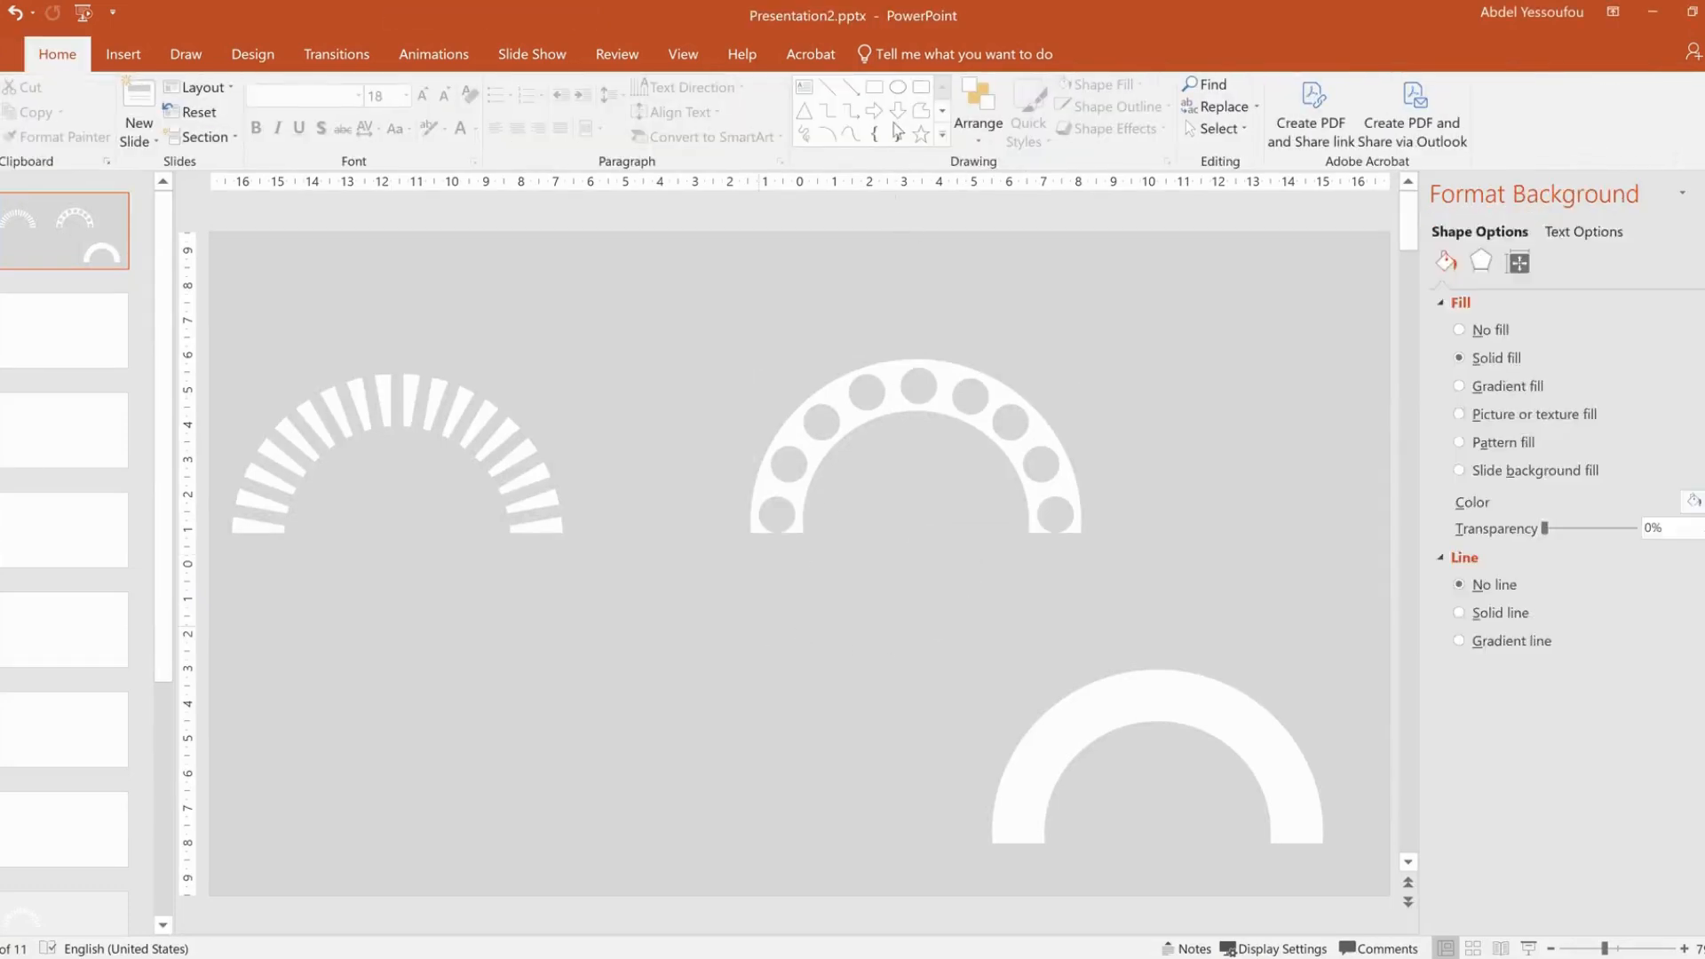
pyautogui.click(874, 86)
pyautogui.moveTo(387, 662)
pyautogui.mouseDown()
pyautogui.moveTo(845, 811)
pyautogui.moveTo(762, 853)
pyautogui.mouseUp()
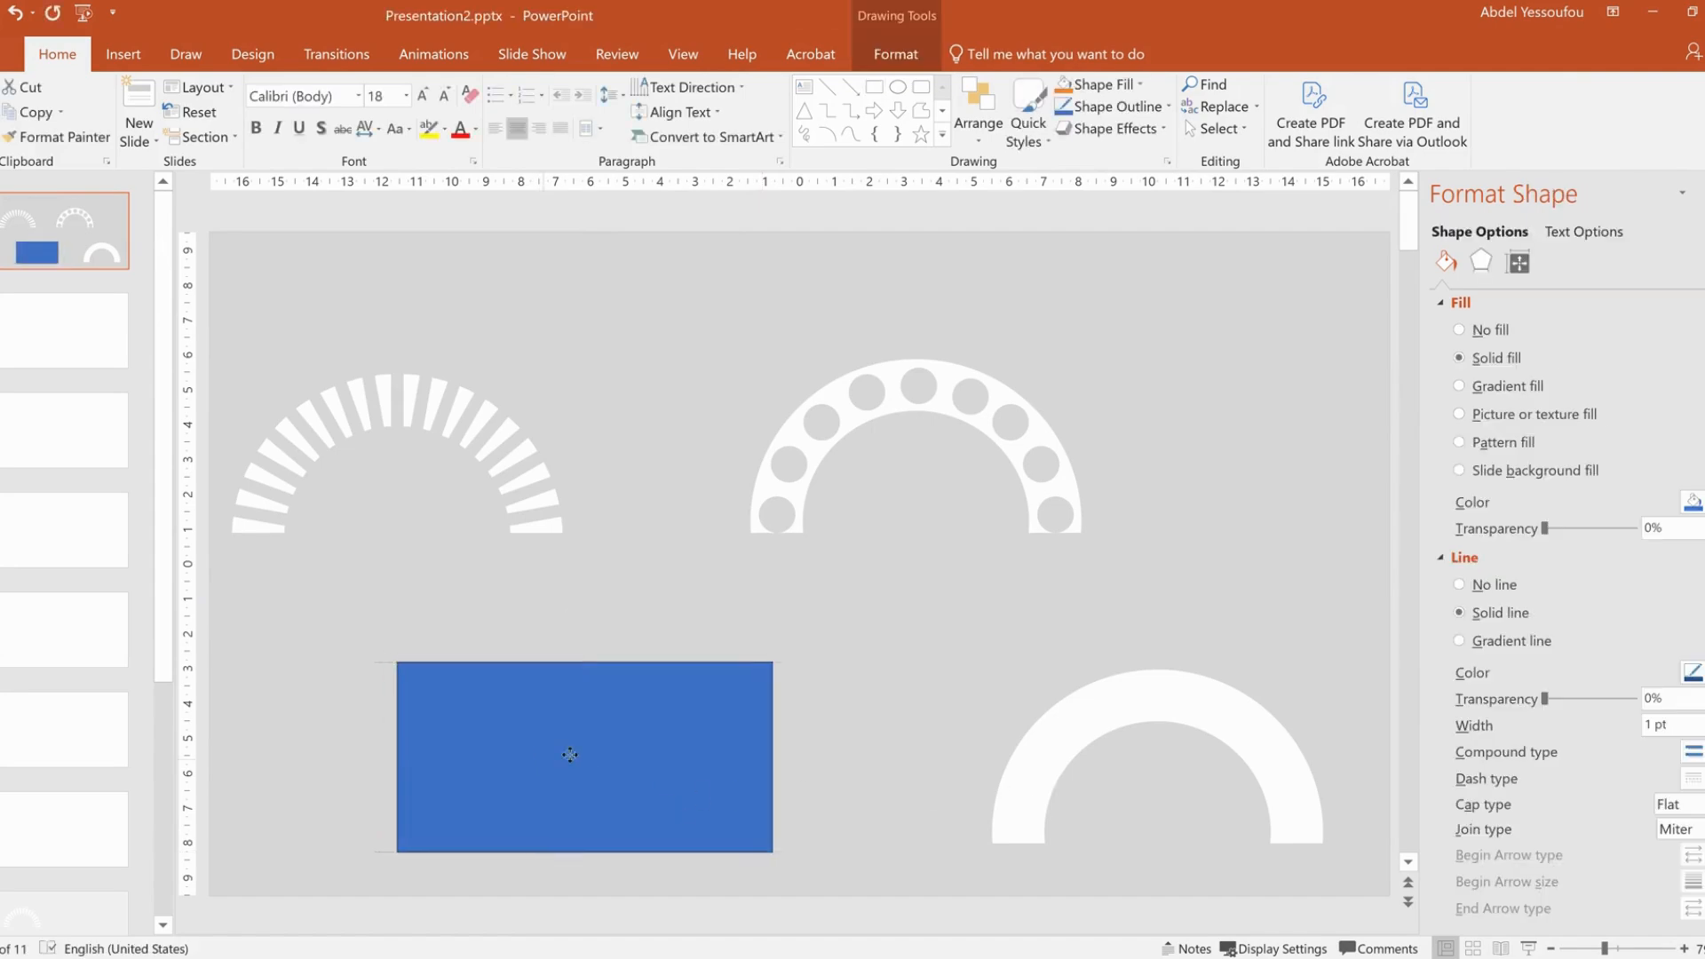